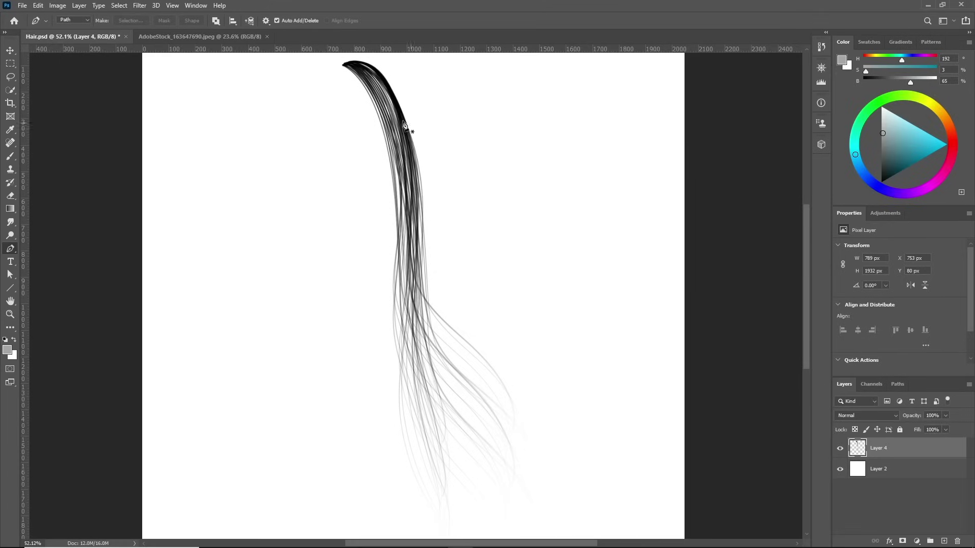
scroll(355, 310, up, 2)
scroll(463, 287, up, 4)
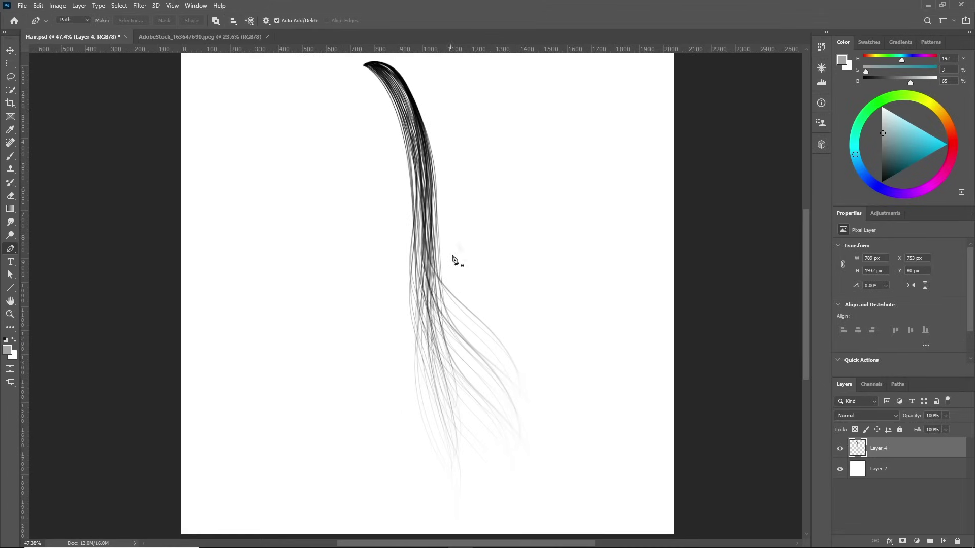
scroll(432, 208, down, 2)
scroll(411, 266, up, 2)
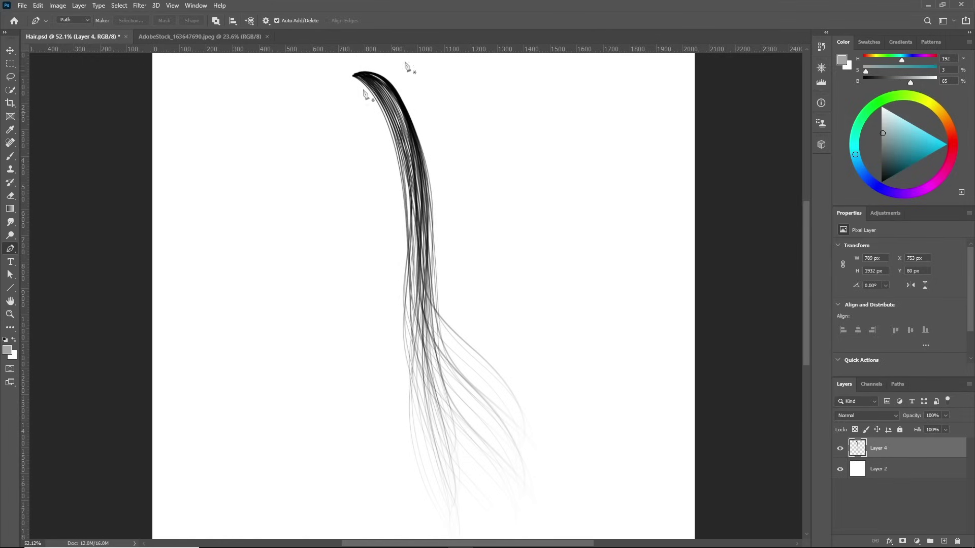
scroll(419, 318, down, 1)
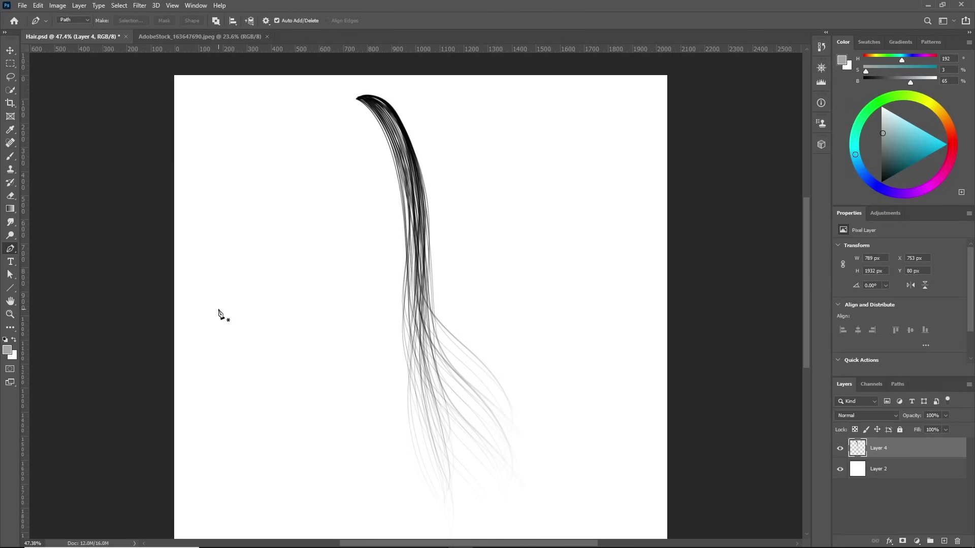
scroll(357, 314, up, 1)
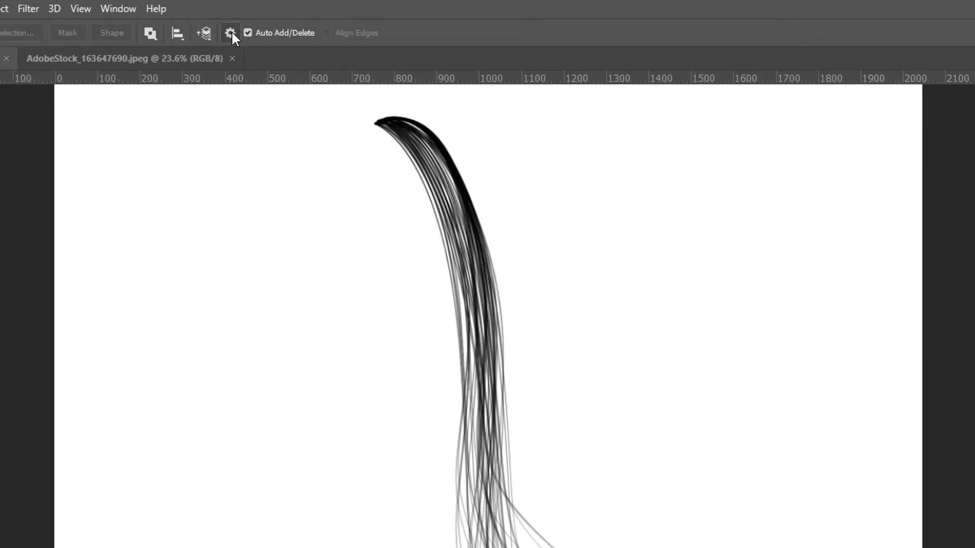
Review the Pen tool's path display options and the available path colors
click(230, 34)
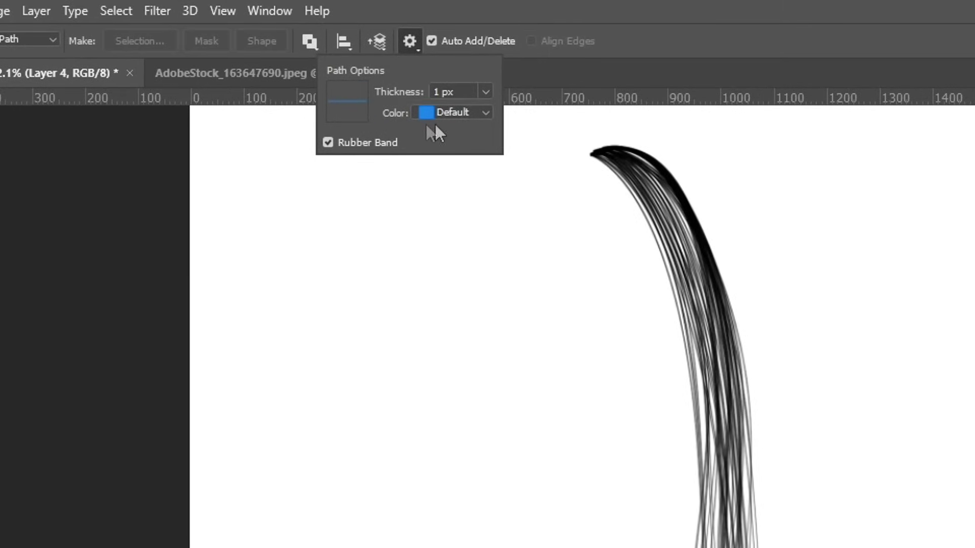
click(479, 114)
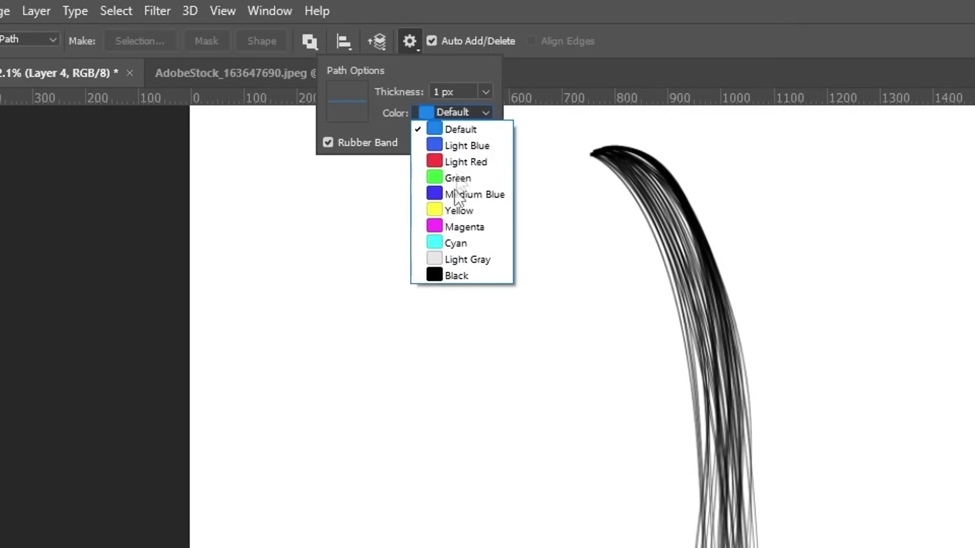
click(476, 110)
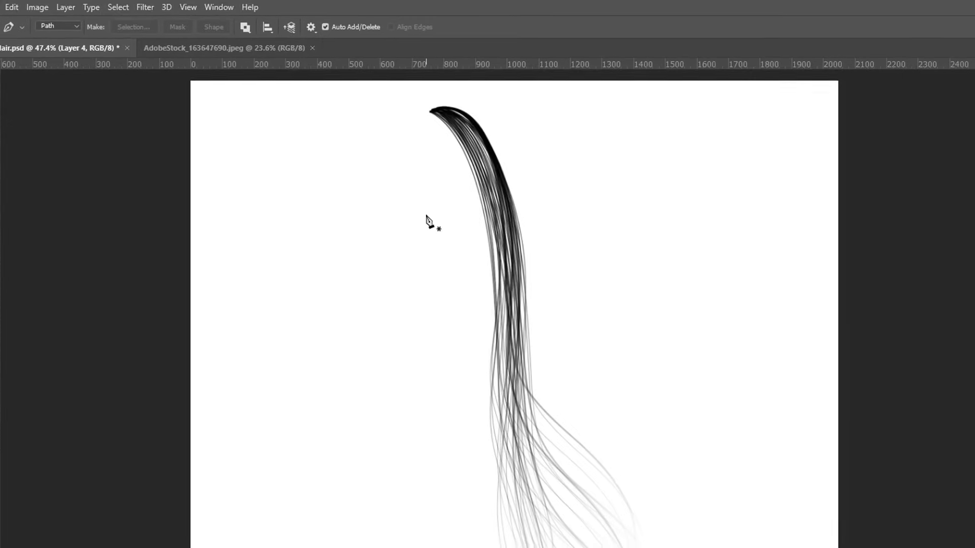
Sketch a trial curved path beside the finished hair strand with the Pen tool
scroll(428, 222, up, 3)
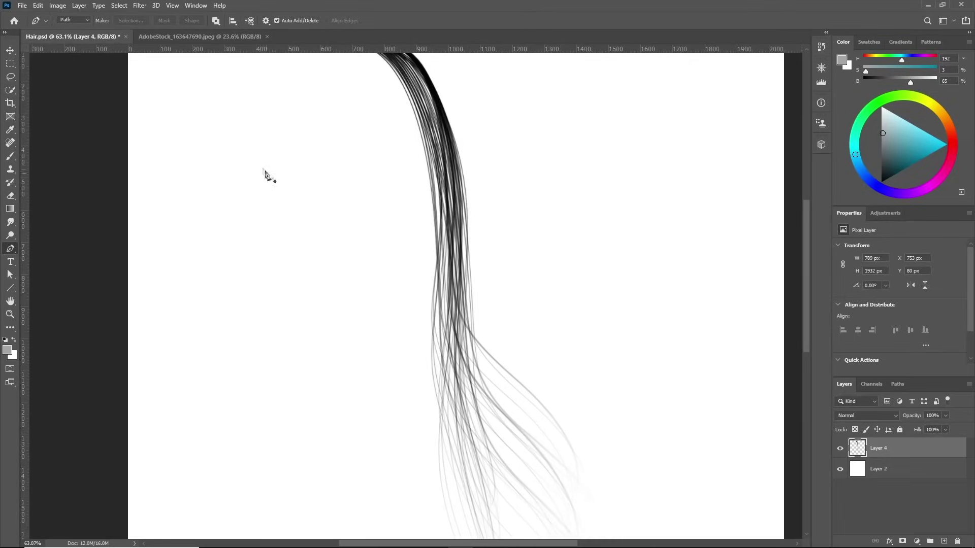
drag(323, 244, 339, 357)
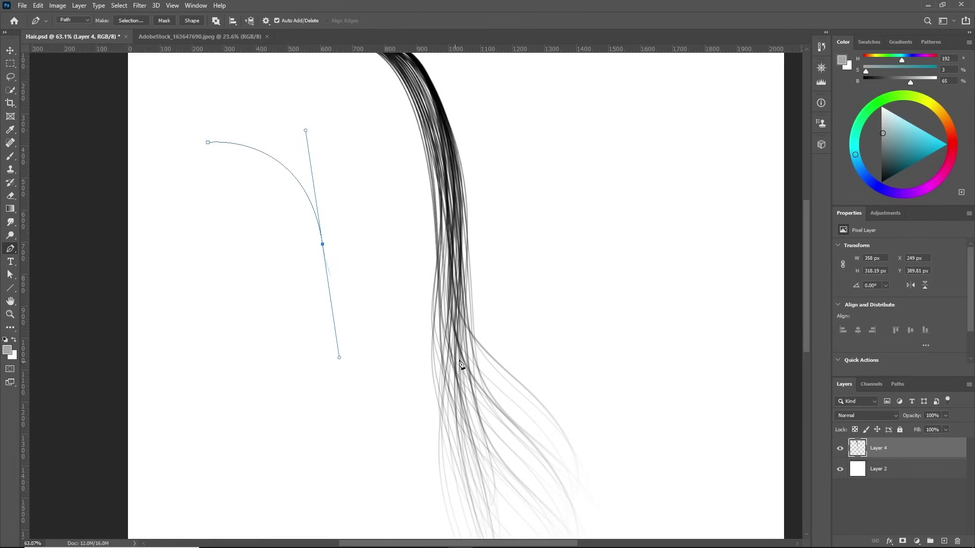
drag(511, 237, 517, 160)
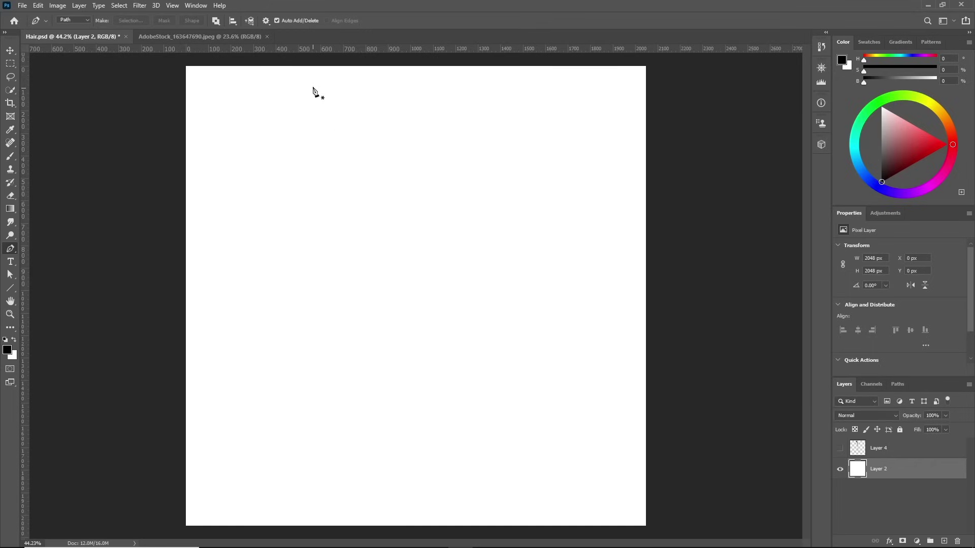
Draw an S-shaped hair path with four anchor points down the blank canvas, about 617 px wide and 1899 px high
click(296, 80)
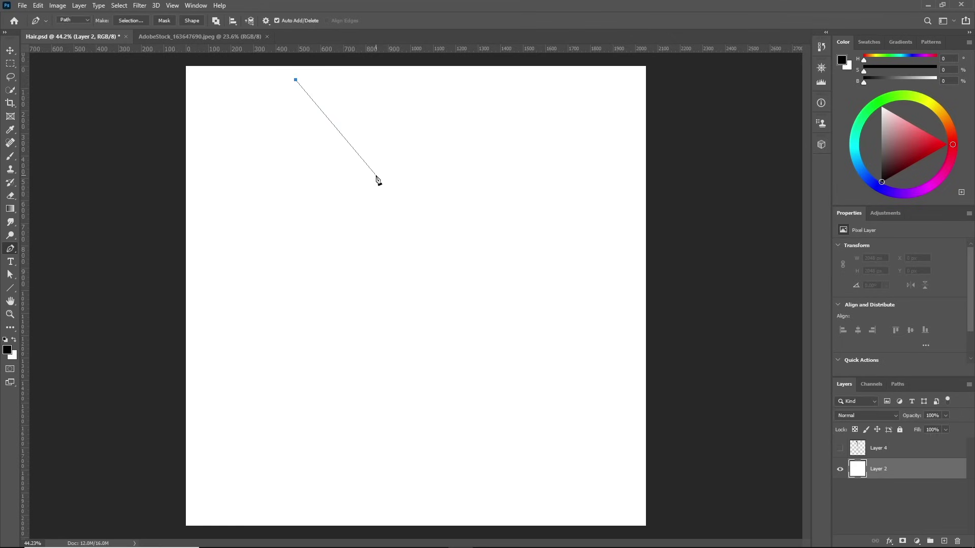
drag(371, 201, 378, 325)
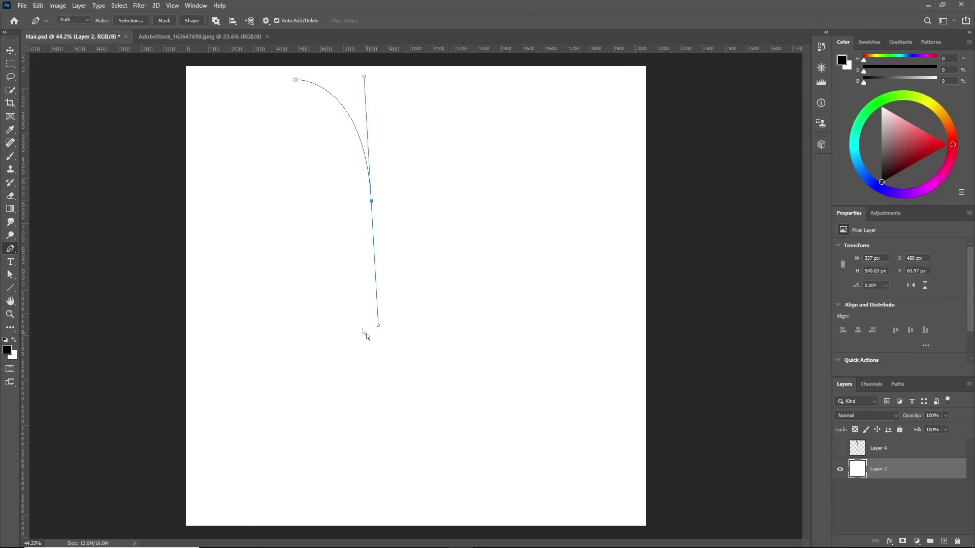
key(ctrl+z)
drag(364, 191, 354, 294)
drag(390, 389, 431, 435)
drag(427, 507, 411, 536)
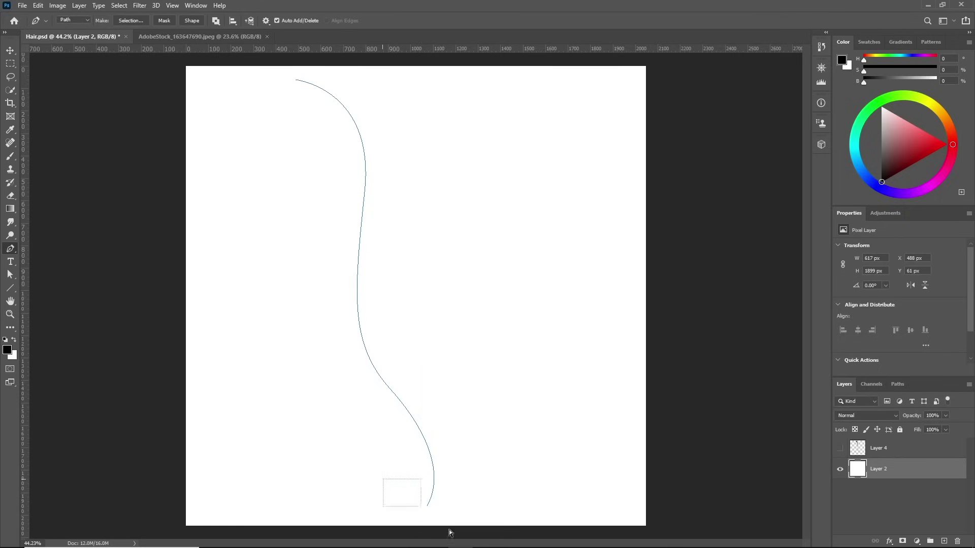
Nudge the bottom end anchor of the hair path back and forth horizontally
scroll(460, 508, up, 1)
scroll(457, 506, up, 6)
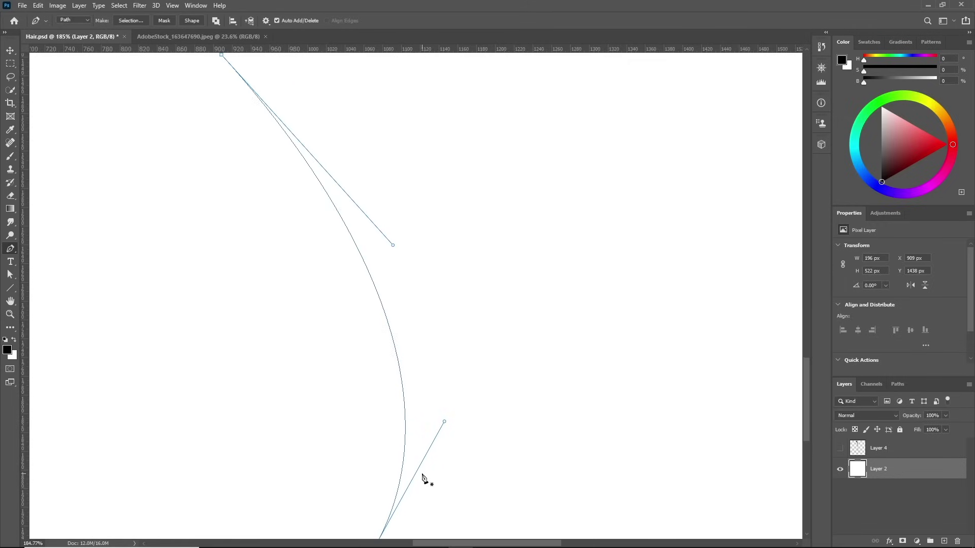
drag(809, 377, 809, 397)
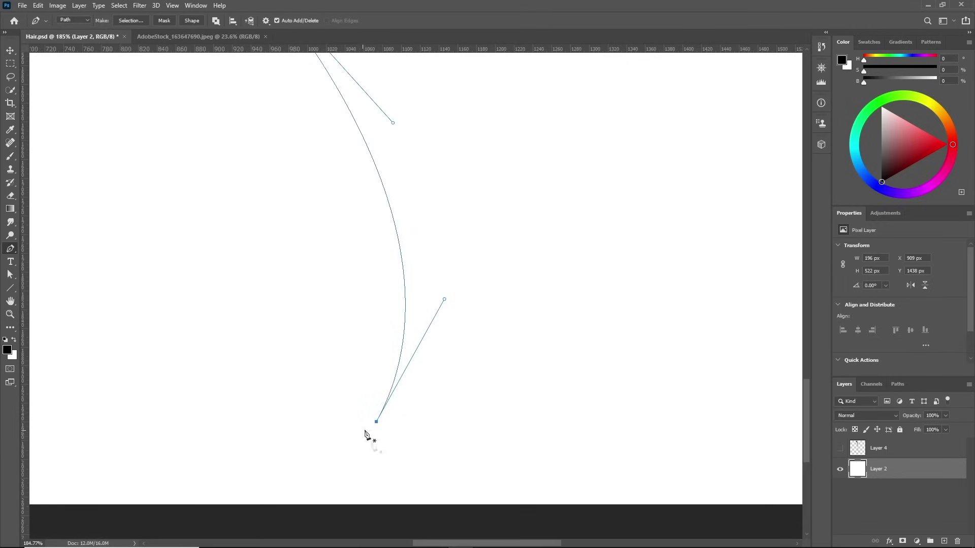
scroll(364, 434, down, 1)
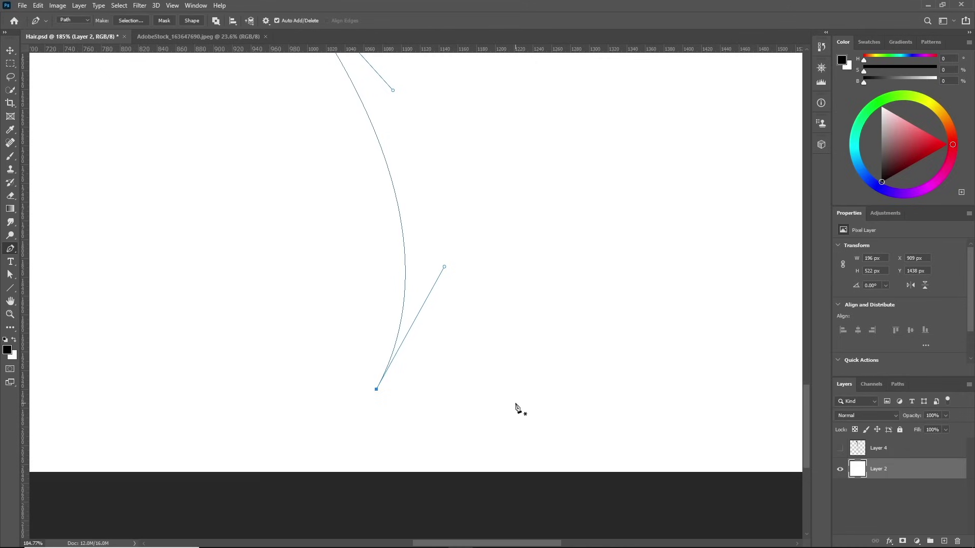
key(Left)
key(Left)
key(Left)
key(Left)
key(Left)
key(Right)
key(Right)
key(Right)
key(Right)
key(Right)
key(Right)
key(Right)
key(Right)
key(Right)
key(Right)
key(Right)
key(Right)
key(Right)
key(Right)
key(Right)
key(Right)
key(Right)
key(Right)
key(Right)
key(Right)
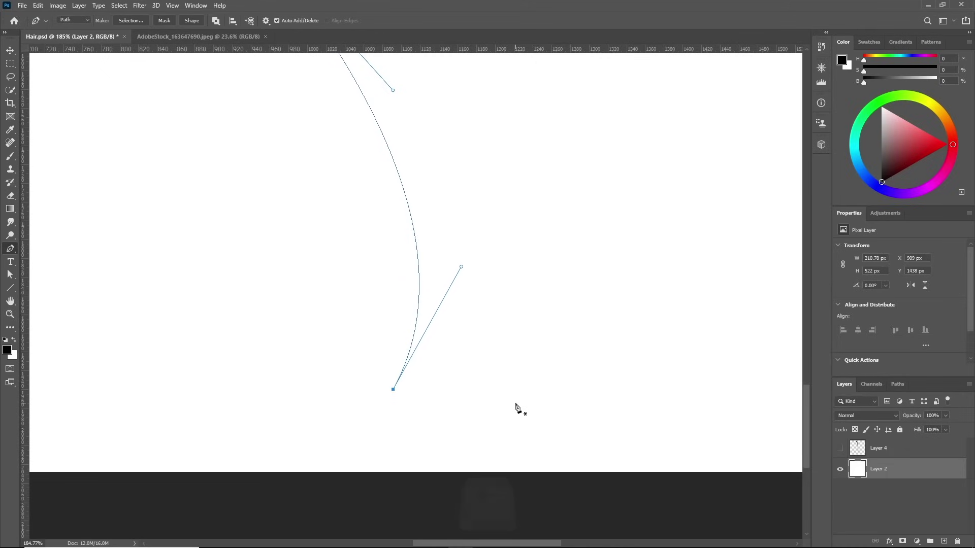
key(Left)
key(Left)
key(Left)
key(Left)
key(Left)
key(Left)
key(Left)
key(Left)
key(Left)
key(Left)
key(Left)
key(Left)
key(Left)
key(Left)
key(Left)
key(Left)
key(Left)
key(Left)
key(Left)
key(Left)
key(Right)
key(Right)
key(Right)
key(Right)
key(Right)
key(Right)
key(Right)
key(Right)
key(Right)
key(Right)
key(Right)
key(Right)
key(Right)
key(Right)
key(Right)
key(Right)
key(Right)
key(Right)
key(Right)
key(Right)
key(Left)
key(Left)
key(Left)
key(Left)
key(Left)
key(Left)
key(Left)
key(Left)
key(Left)
key(Left)
key(Left)
key(Left)
key(Left)
key(Left)
key(Left)
key(Left)
key(Left)
key(Left)
key(Left)
key(Left)
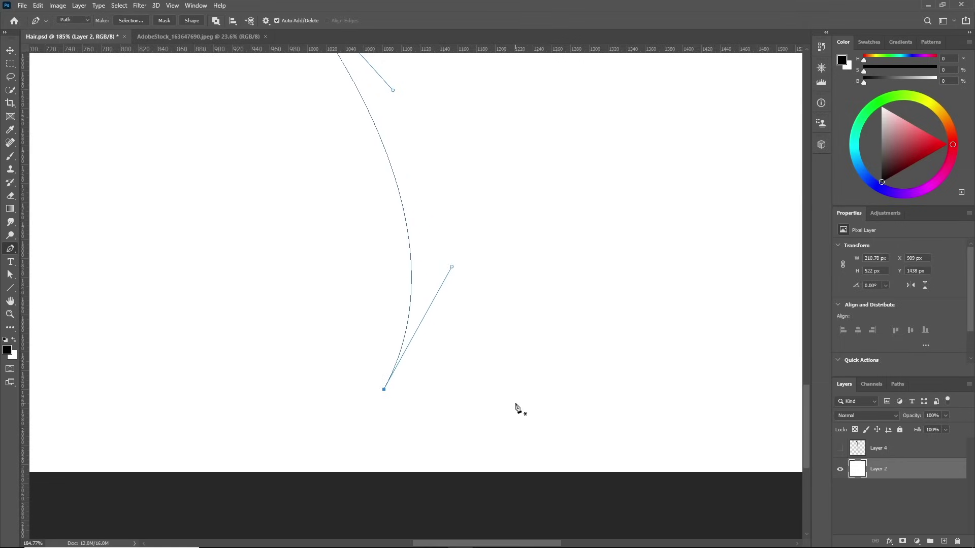
key(Right)
key(Right)
key(Right)
key(Right)
key(Right)
key(Right)
key(Right)
key(Right)
key(Right)
key(Right)
key(Right)
key(Right)
key(Right)
key(Right)
key(Right)
key(Right)
key(Right)
key(Right)
key(Right)
key(Right)
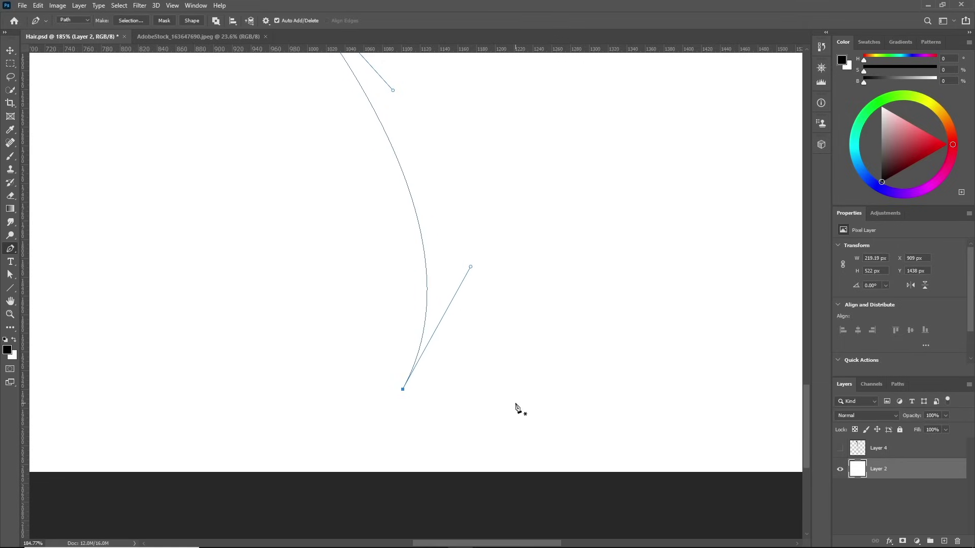
key(Left)
key(Left)
key(Left)
key(Left)
key(Left)
key(Left)
key(Left)
key(Left)
key(Left)
key(Left)
key(Left)
key(Left)
key(Left)
key(Left)
key(Left)
key(Left)
key(Left)
key(Left)
key(Left)
key(Left)
key(Left)
key(Left)
key(Left)
key(Left)
key(Left)
key(Left)
key(Left)
key(Left)
key(Left)
key(Left)
key(Left)
key(Left)
key(Left)
key(Left)
key(Left)
key(Left)
key(Left)
key(Left)
key(Right)
key(Right)
key(Right)
key(Right)
key(Right)
key(Right)
key(Right)
key(Right)
key(Right)
key(Right)
key(Right)
key(Right)
key(Right)
key(Right)
key(Right)
key(Right)
key(Right)
key(Right)
key(Right)
key(Right)
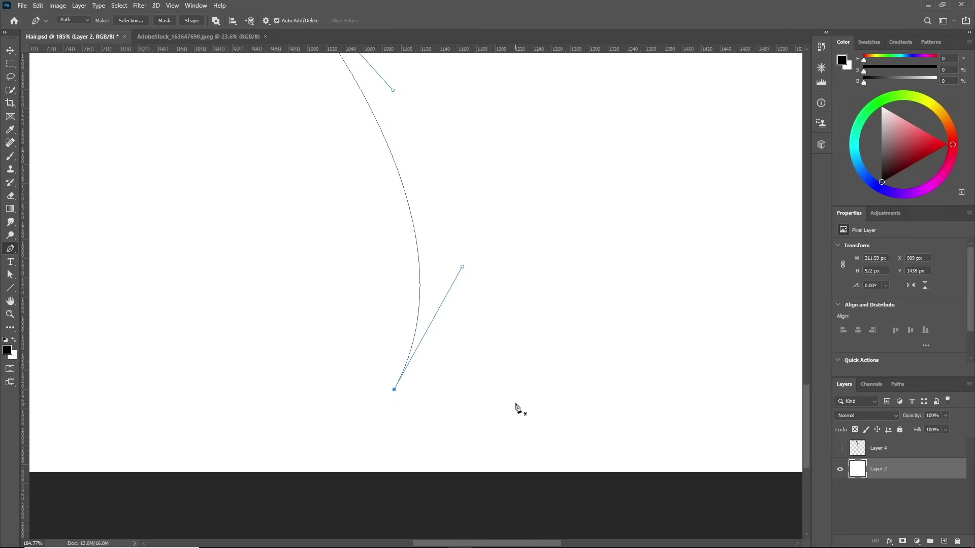
Try duplicating the lowest path segment by nudging its end anchor, shift the copy down and sideways, and undo the duplicate
key(alt)
key(alt+Left)
key(alt+Left)
key(alt+Left)
key(alt+Left)
key(alt+Left)
key(alt+Left)
key(alt+Left)
key(alt+Left)
key(alt+Left)
key(alt+Left)
key(alt+Left)
key(alt+Left)
key(alt+Left)
key(alt+Left)
key(alt+Left)
key(alt+Left)
key(alt+Left)
key(alt+Left)
key(alt+Left)
key(alt+Left)
key(Left)
key(Left)
key(Left)
key(Left)
key(Left)
key(Left)
key(Left)
key(Left)
key(Left)
key(Left)
key(Left)
key(Left)
key(Left)
key(Left)
key(Left)
key(Left)
key(Left)
key(Left)
key(Left)
key(Left)
key(Down)
key(Down)
key(Down)
key(Down)
key(Down)
key(Down)
key(Down)
key(Down)
key(Down)
key(Down)
key(Down)
key(Down)
key(Down)
key(Down)
key(Down)
key(Down)
key(Down)
key(Down)
key(Down)
key(Down)
key(Down)
key(Down)
key(Down)
key(Down)
key(Down)
key(Down)
key(Down)
key(Down)
key(Down)
key(Down)
key(Down)
key(Down)
key(Down)
key(Down)
key(Down)
key(Down)
key(Down)
key(Down)
key(Right)
key(Right)
key(Right)
key(Right)
key(Right)
key(Right)
key(Right)
key(Right)
key(Right)
key(Right)
key(Right)
key(Right)
key(Right)
key(Right)
key(Right)
key(Right)
key(Right)
key(Right)
key(Right)
scroll(516, 409, down, 3)
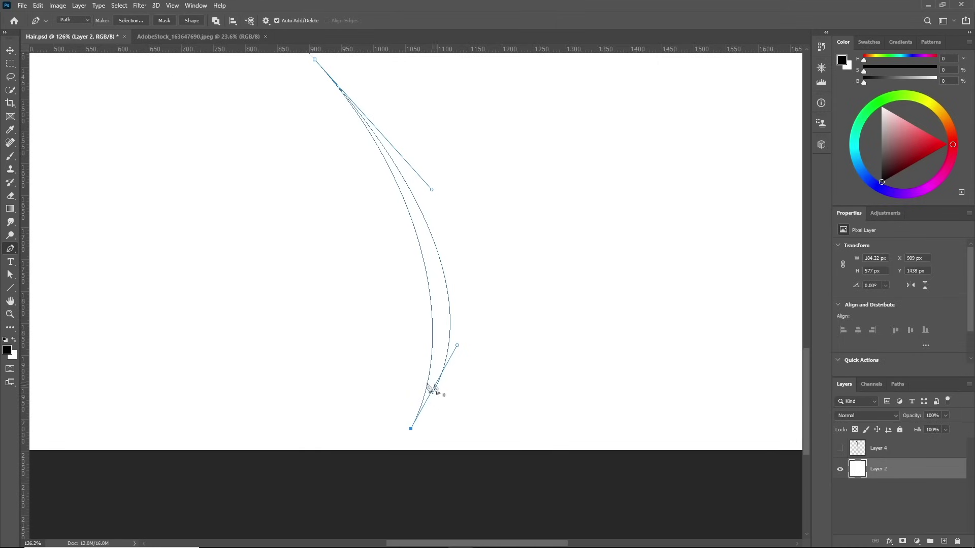
scroll(432, 378, down, 2)
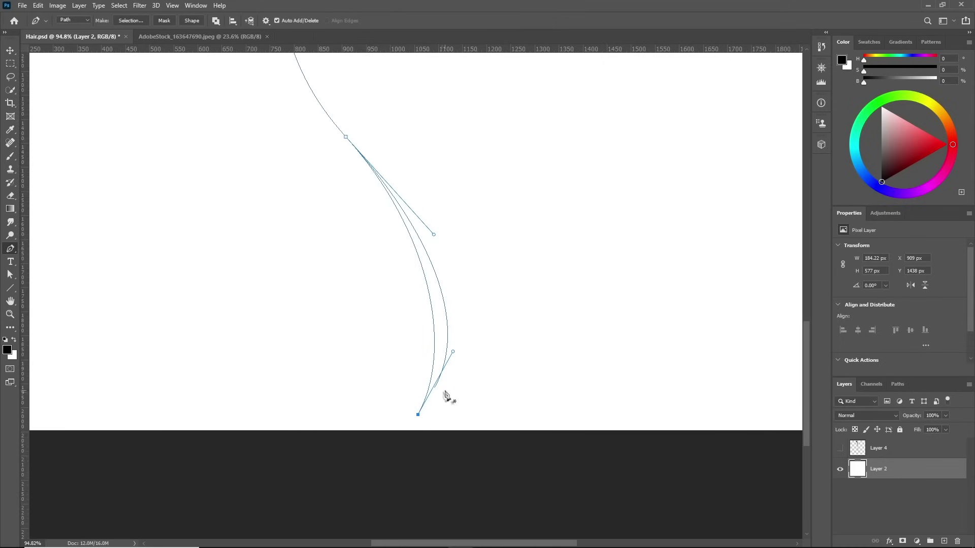
key(ctrl+z)
Select the path's three lower anchors, excluding the top one, and nudge off a duplicate curve to the left, about 602 px wide
scroll(445, 391, down, 3)
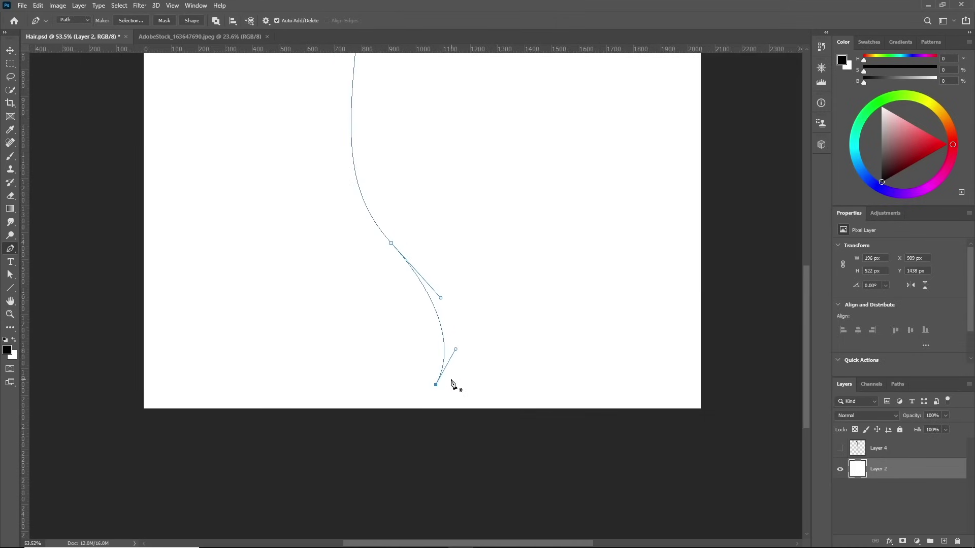
scroll(456, 351, down, 2)
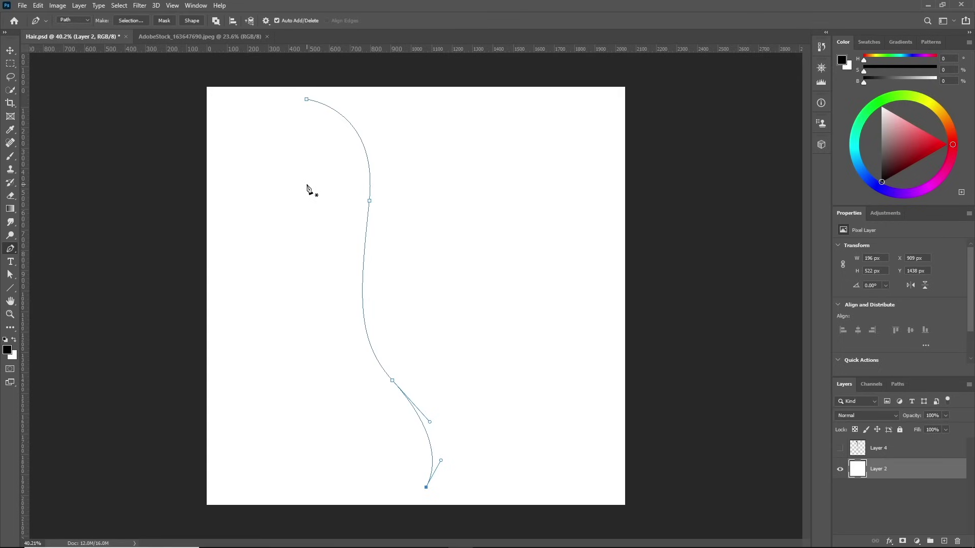
key(ctrl)
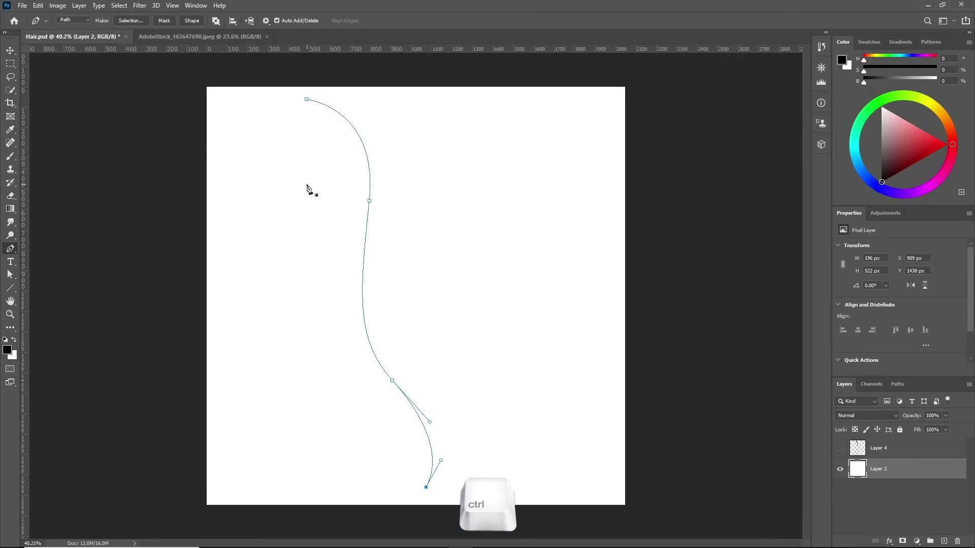
ctrl+click(283, 161)
drag(284, 162, 489, 512)
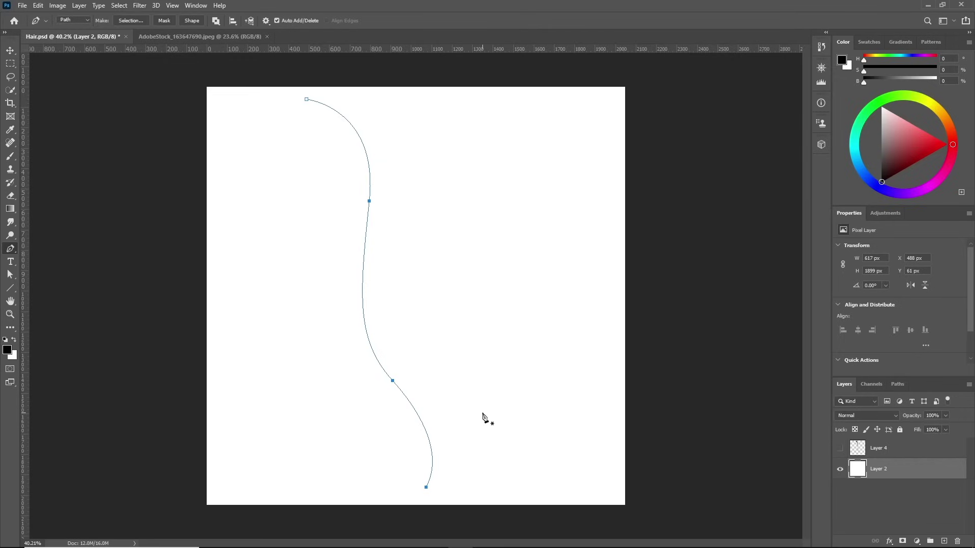
key(Left)
Shift the duplicate curve's lower anchors further left, then right past the original, making it about 697 px wide
key(Left)
key(Left)
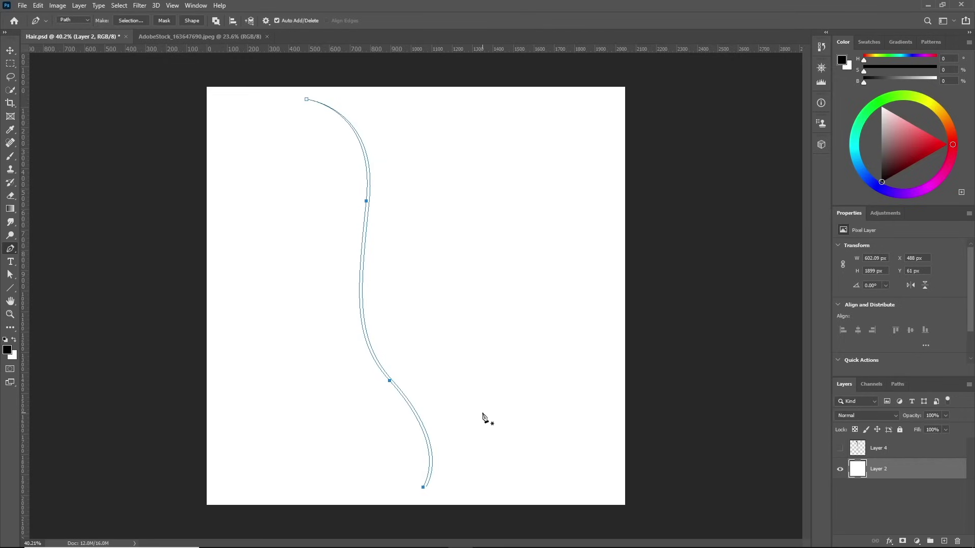
key(Left)
key(Left)
key(Left)
key(Left)
key(Left)
key(Left)
key(Left)
key(Left)
key(Left)
key(Left)
key(Left)
key(Left)
key(Left)
key(Left)
key(Left)
key(Left)
key(Left)
key(Left)
key(Left)
key(Left)
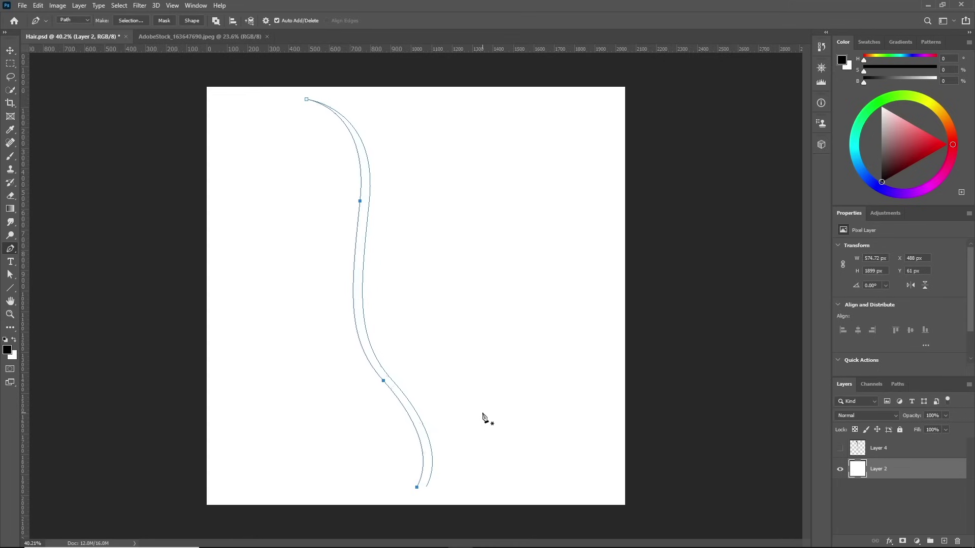
key(Right)
key(Right)
key(Right)
key(Right)
key(Right)
key(Right)
key(Right)
key(Right)
key(Right)
key(Right)
key(Right)
key(Right)
key(Right)
key(Right)
key(Right)
key(Right)
key(Right)
key(Right)
key(Right)
key(Right)
Try moving the duplicate curve's selected anchors with Free Transform
key(ctrl+t)
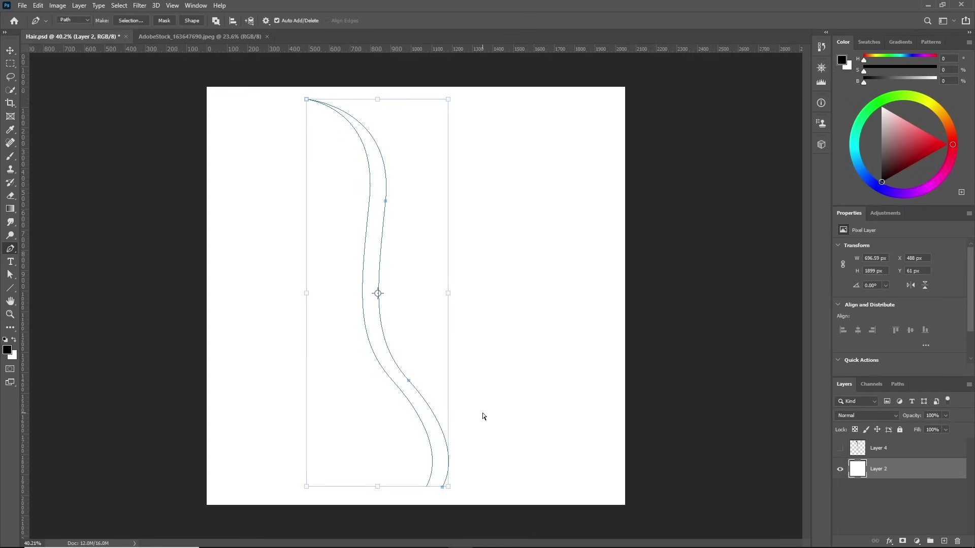
drag(400, 340, 256, 72)
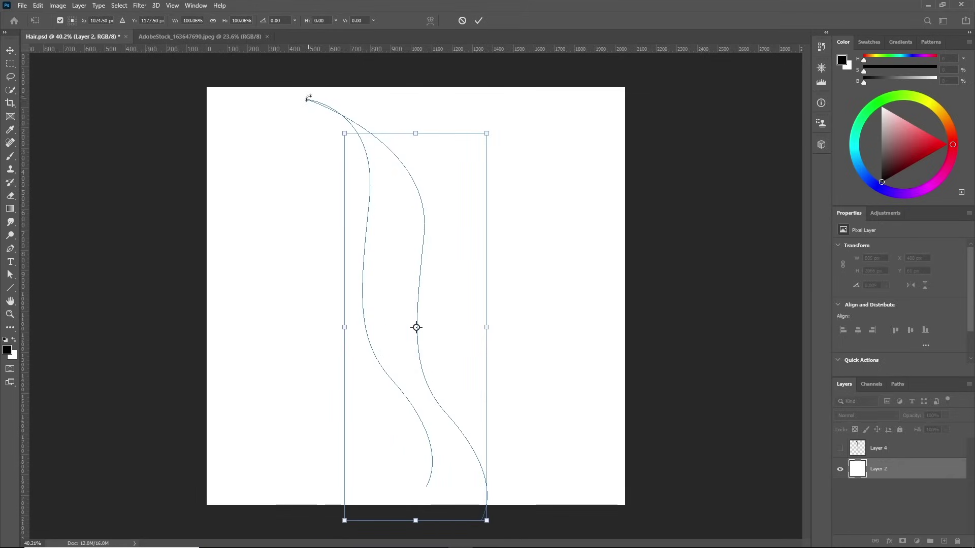
drag(444, 230, 355, 255)
key(Return)
key(p)
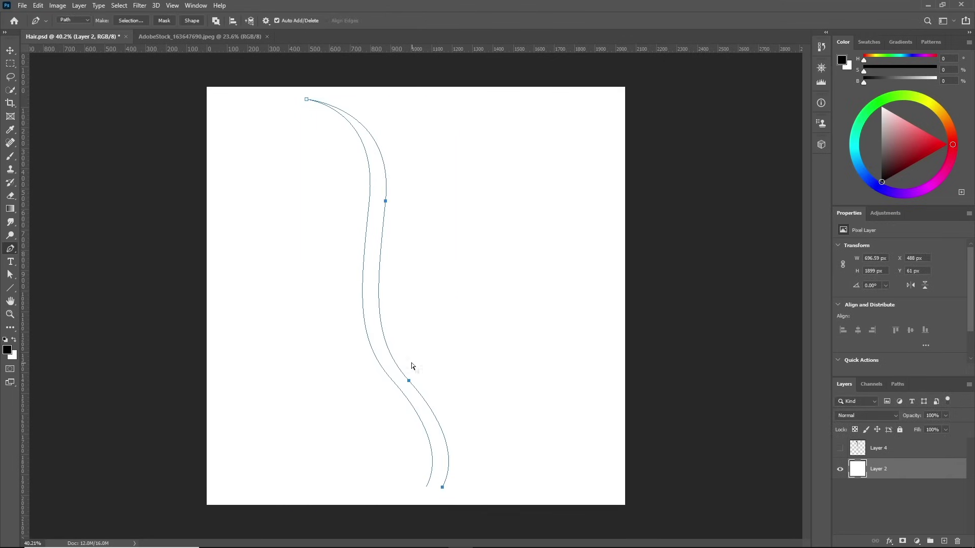
Nudge the duplicate curve's lower anchors left and slightly above the original, making the curve about 620 px wide and 1837 px high
key(Left)
key(Left)
key(Left)
key(Left)
key(Left)
key(Left)
key(Left)
key(Left)
key(Left)
key(Left)
key(Left)
key(Left)
key(Left)
key(Left)
key(Left)
key(Left)
key(Left)
key(Left)
key(Left)
key(Left)
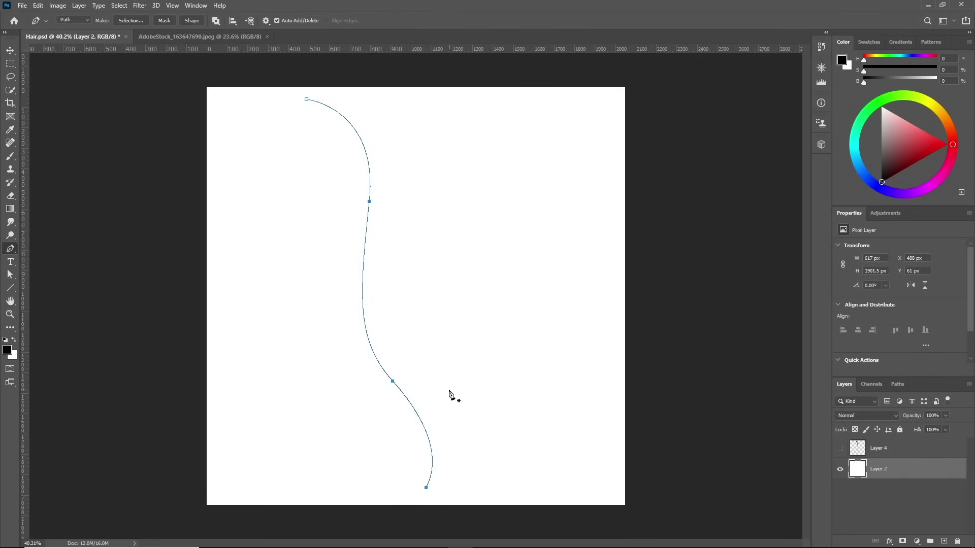
key(shift+Up)
key(shift+Up)
key(shift+Up)
key(shift+Up)
key(shift+Up)
key(shift+Up)
key(shift+Up)
key(shift+Up)
key(shift+Up)
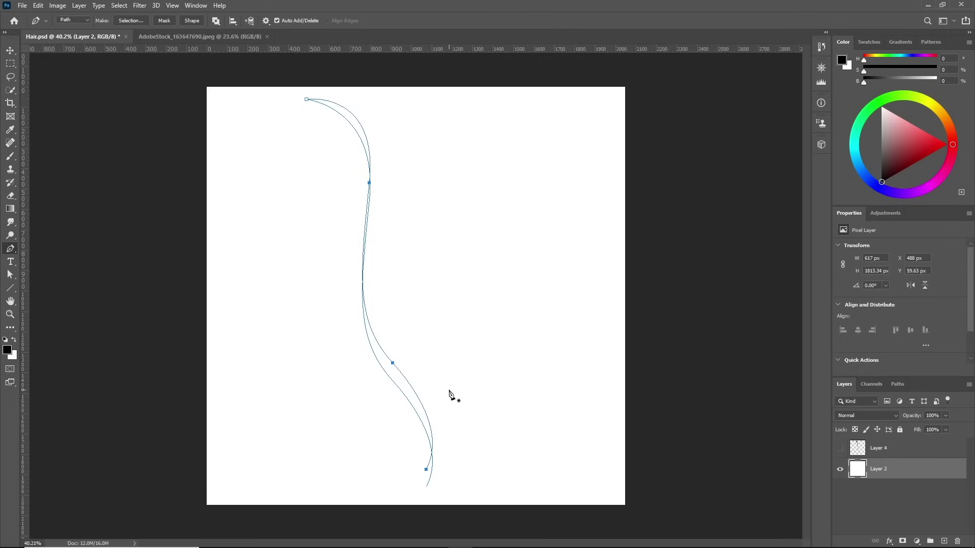
key(shift+Down)
key(shift+Down)
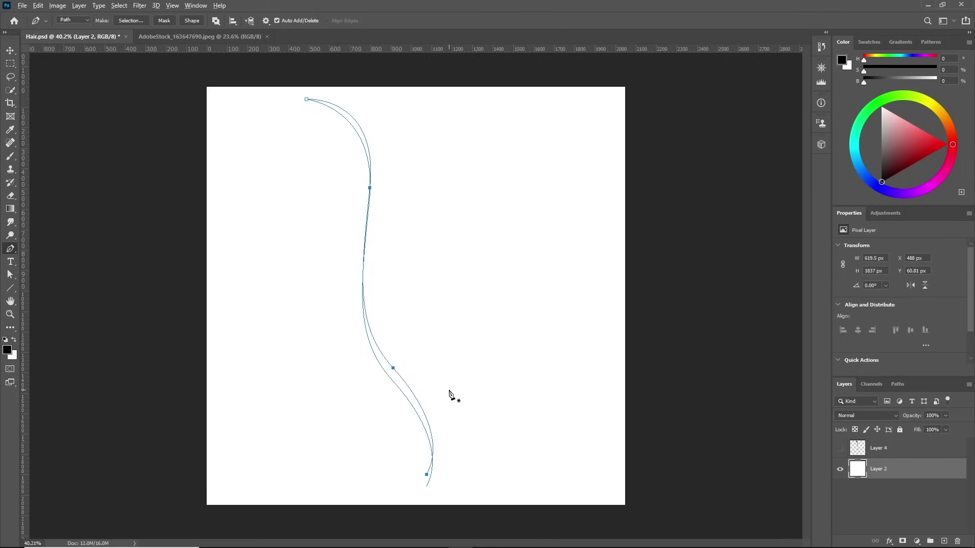
key(Right)
Duplicate the curve again from its shared top anchor and offset the copy up and left, about 592 px wide and 1813 px high
key(shift+Up)
key(shift+Up)
key(shift+Up)
key(shift+Up)
key(shift+Left)
key(shift+Left)
key(shift+Left)
key(shift+Down)
key(shift+Down)
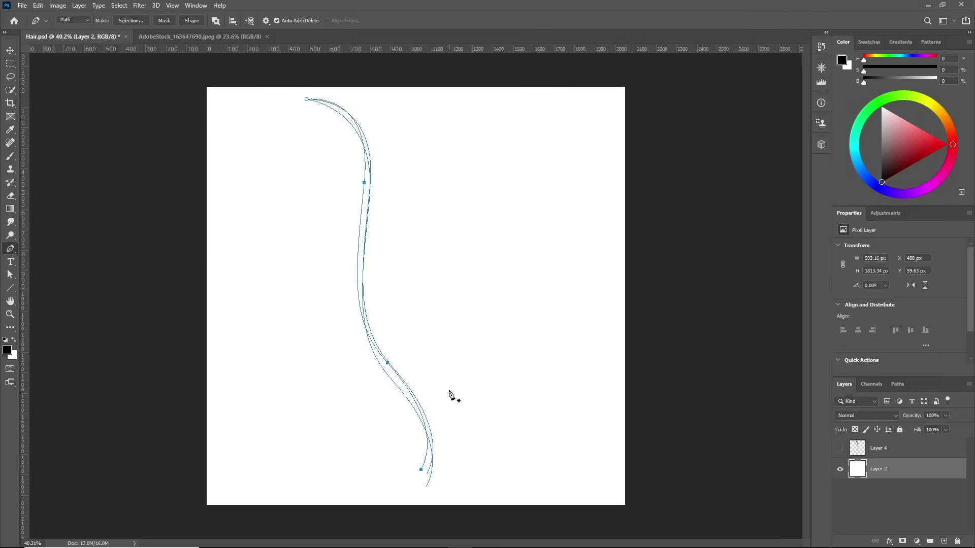
Nudge the latest duplicate curve's lower anchors right, making the curve about 610 px wide and 1816 px high
key(shift+Right)
key(shift+Right)
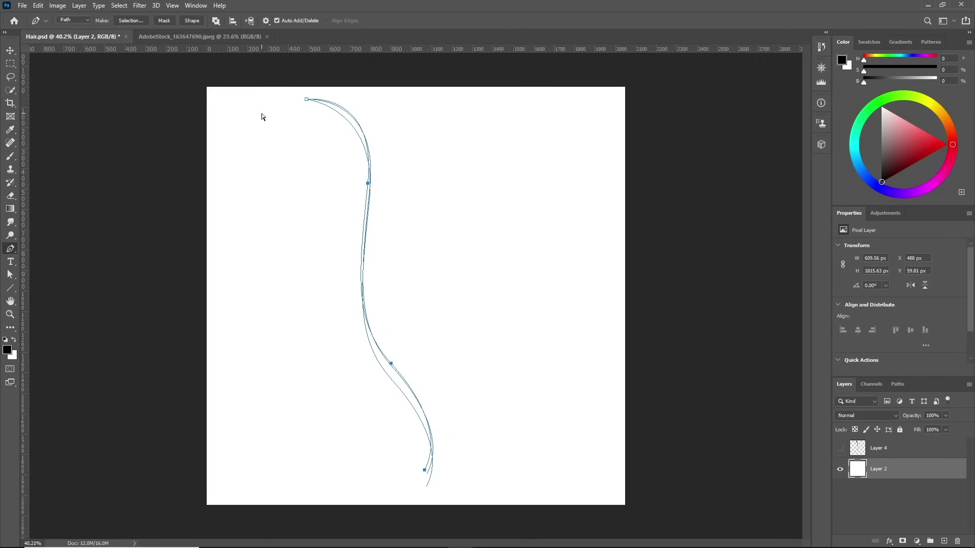
Duplicate all three curves from their shared top anchor and offset the copies left and slightly down, about 597 px wide and 1903 px high
drag(262, 117, 517, 509)
key(alt)
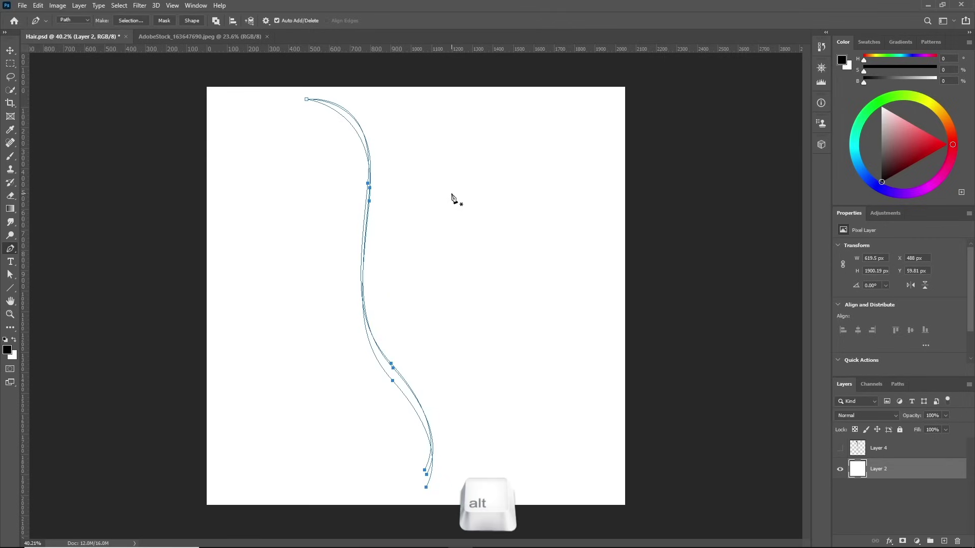
key(alt+Left)
key(Left)
key(Left)
key(Left)
key(Left)
key(Left)
key(Left)
key(Left)
key(Left)
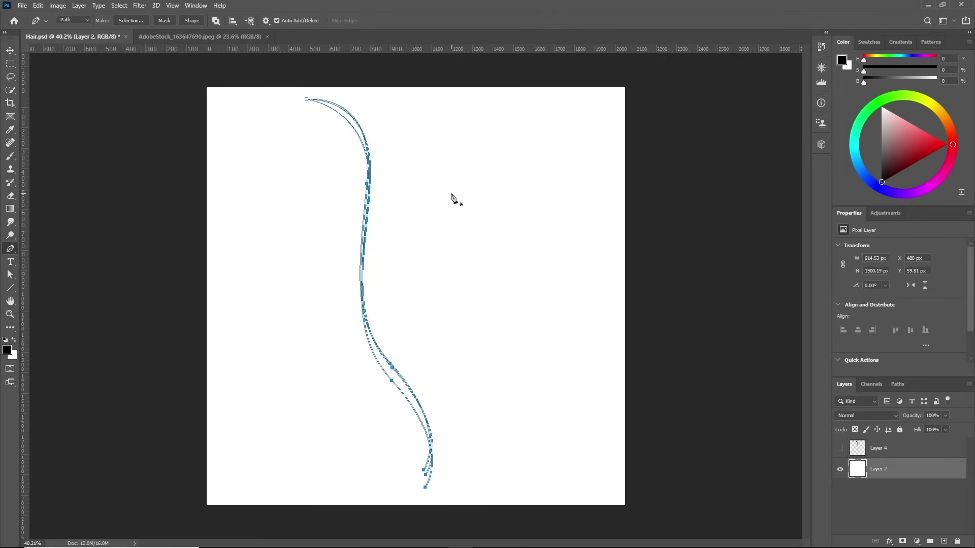
key(Up)
key(Down)
key(Down)
key(Down)
key(Down)
key(Down)
key(Down)
key(Down)
key(Down)
key(Down)
key(Down)
key(Down)
key(Down)
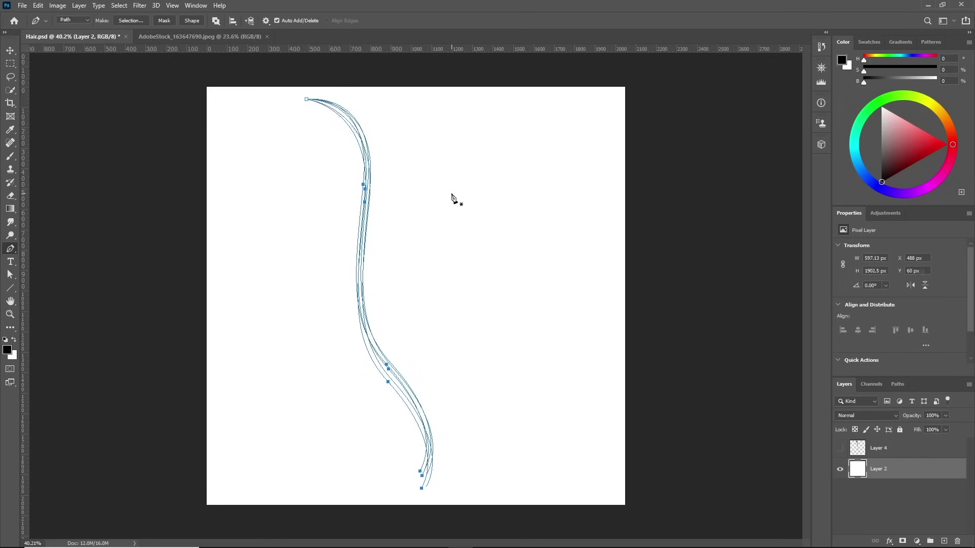
Nudge the three copied curves' lower anchors right and slightly down, making them about 615 px wide and 1914 px high
key(Up)
key(Up)
key(Up)
key(Up)
key(Up)
key(Right)
key(Right)
key(Right)
key(Right)
key(Right)
key(Right)
key(Right)
key(Right)
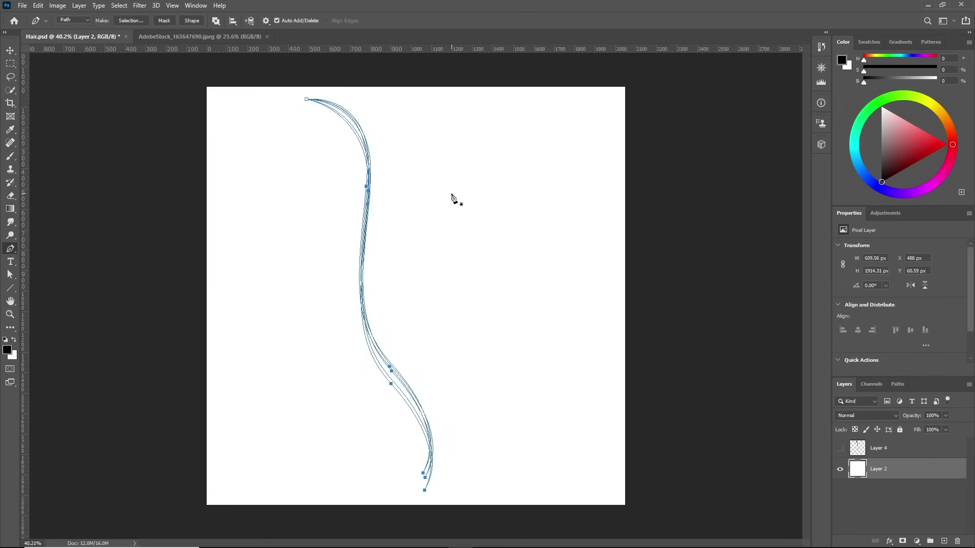
key(alt+Left)
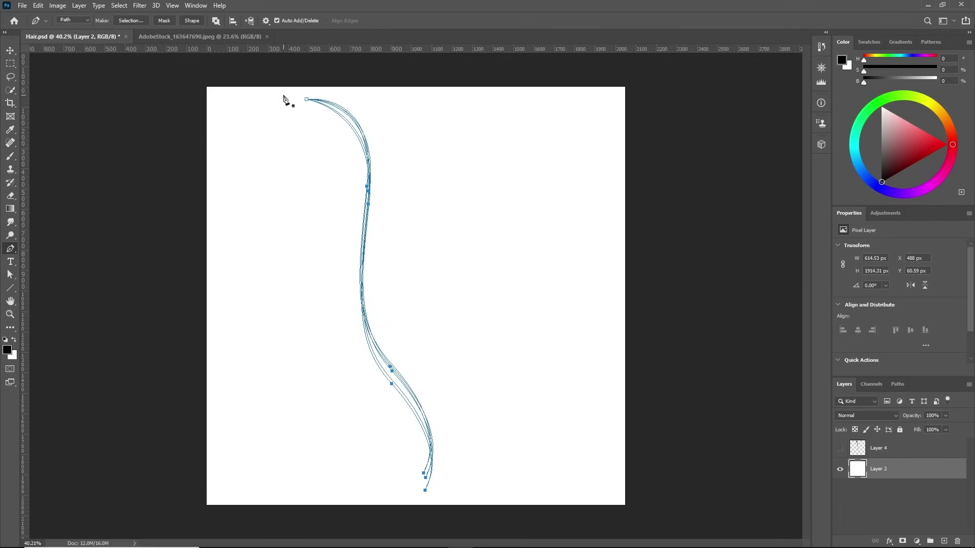
Duplicate the whole set of curves slightly to the left and warp the copy, pulling its lower end down and bulging it to the right
drag(266, 95, 554, 508)
key(Left)
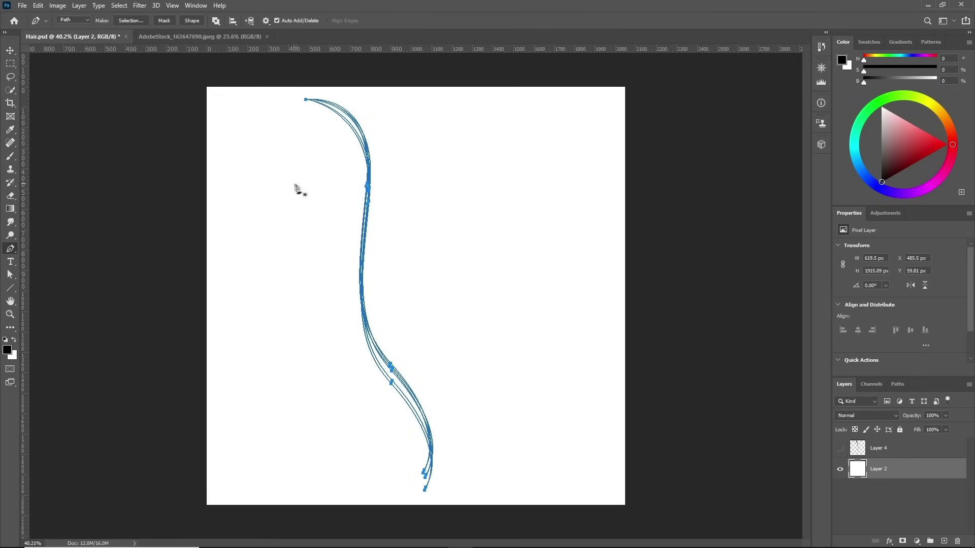
key(ctrl+t)
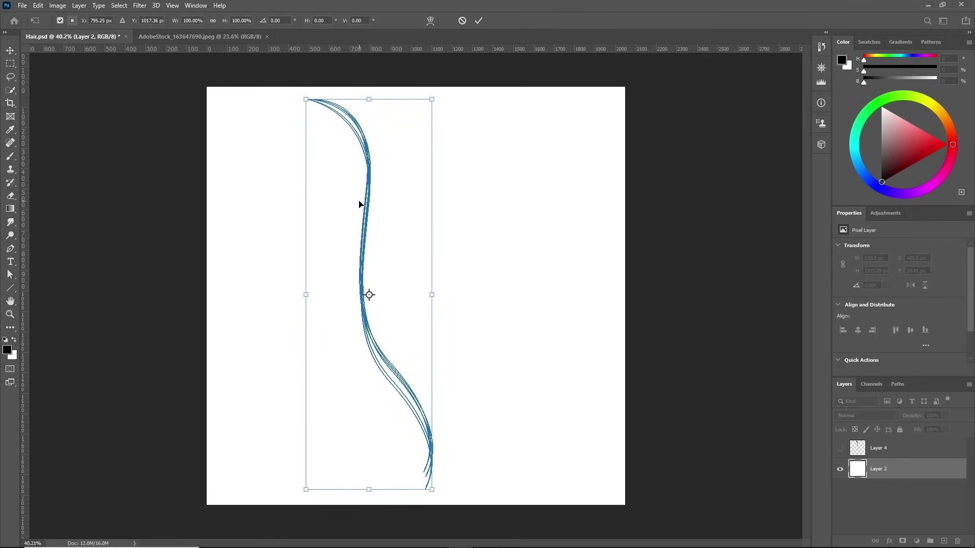
right_click(359, 204)
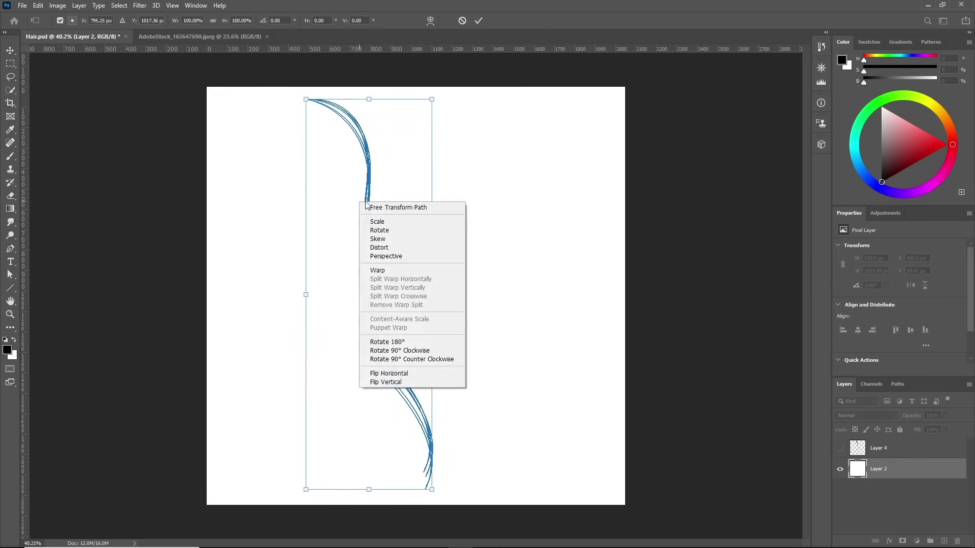
click(393, 271)
drag(394, 405, 426, 500)
drag(428, 372, 468, 308)
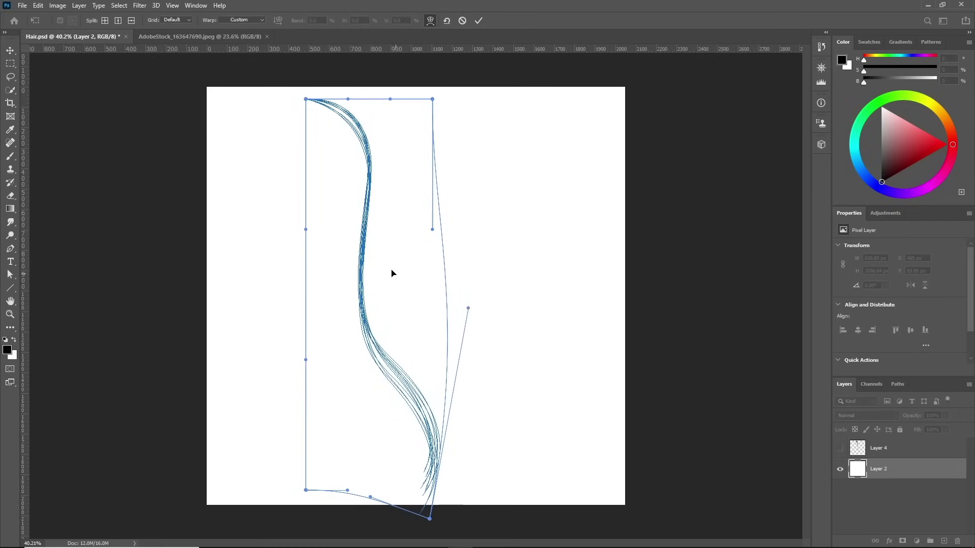
Warp the copy's upper end slightly left and upward so its curves fan out around the root
mouse_move(342, 147)
mouse_down()
mouse_move(334, 166)
mouse_move(333, 149)
mouse_up()
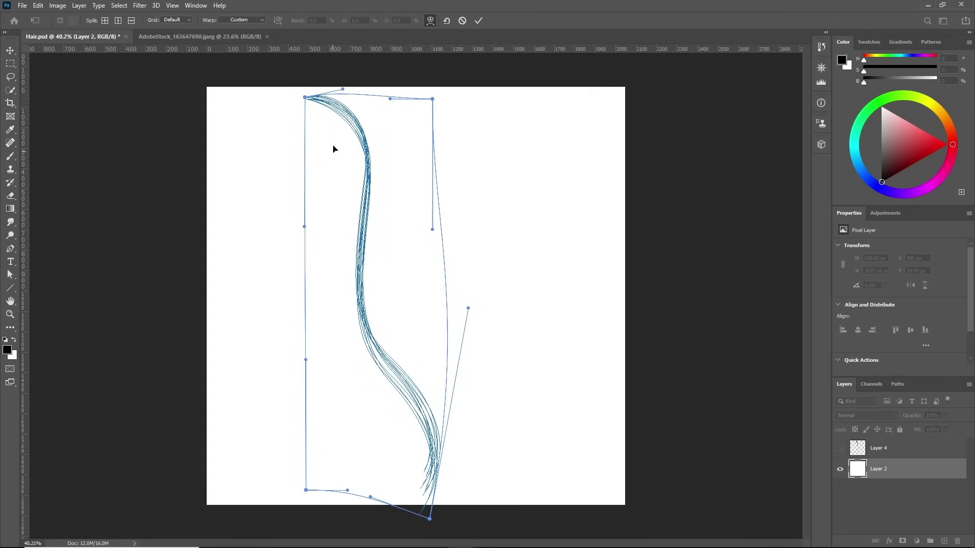
drag(301, 97, 303, 99)
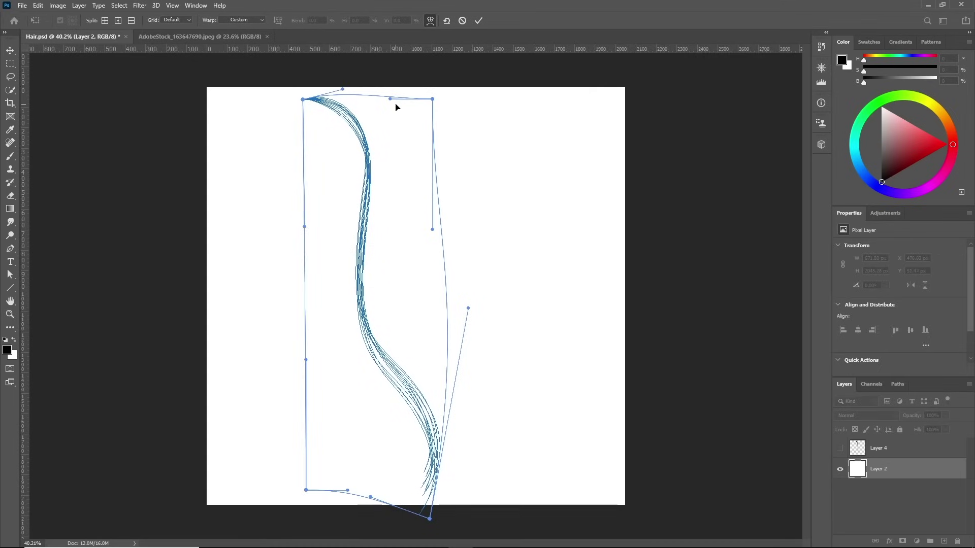
drag(386, 105, 392, 100)
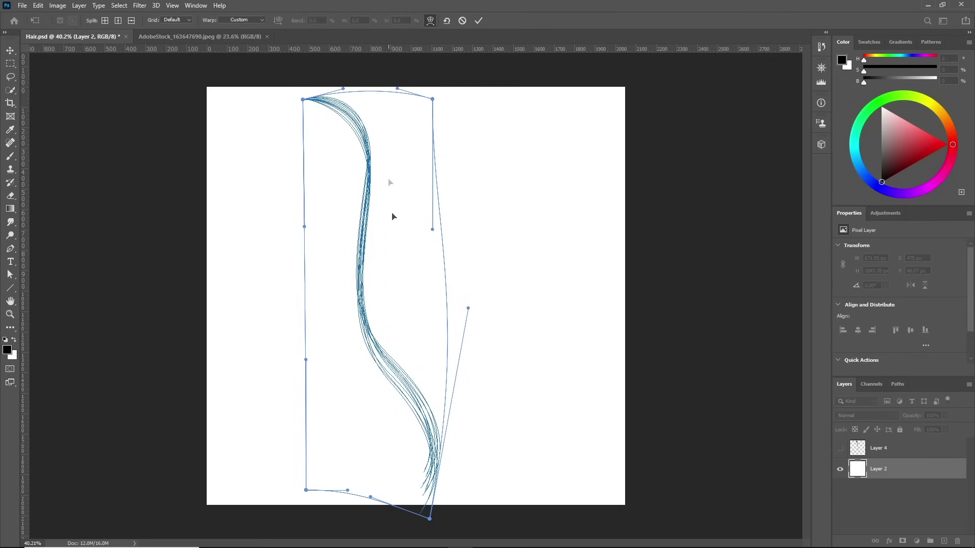
Warp the copy's lower half outward to the right and stretch its tips down past the canvas's lower edge
drag(468, 309, 511, 317)
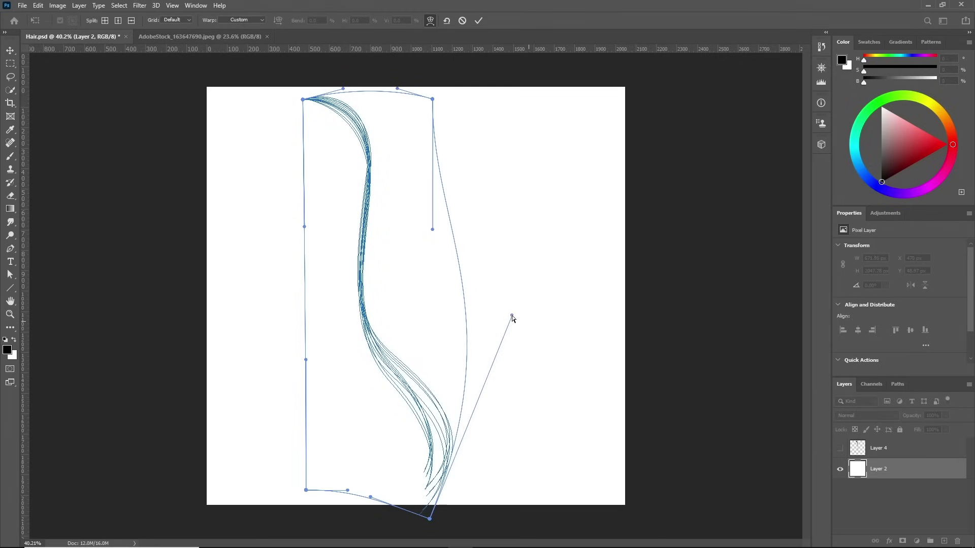
drag(433, 230, 441, 163)
drag(429, 387, 420, 370)
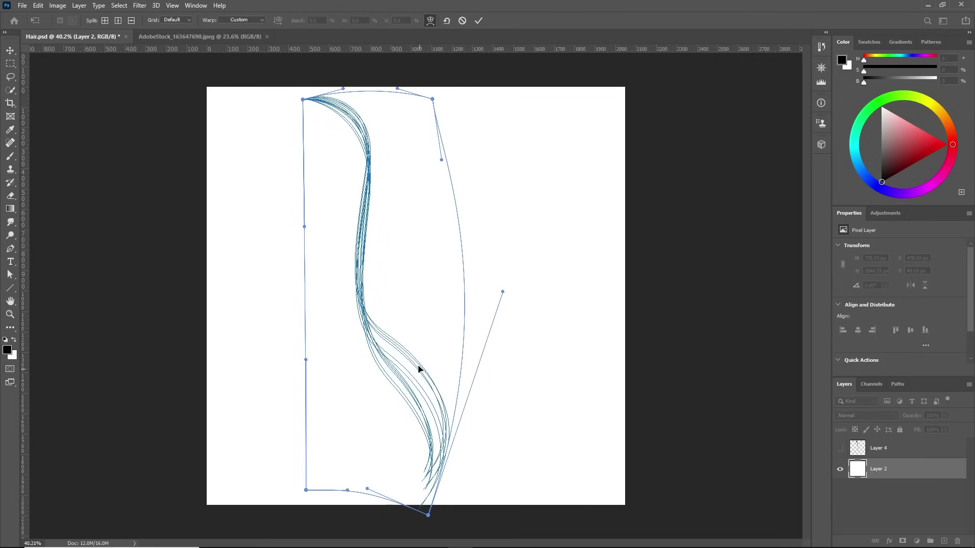
drag(373, 491, 350, 504)
drag(425, 523, 415, 534)
drag(442, 395, 445, 392)
drag(377, 488, 383, 513)
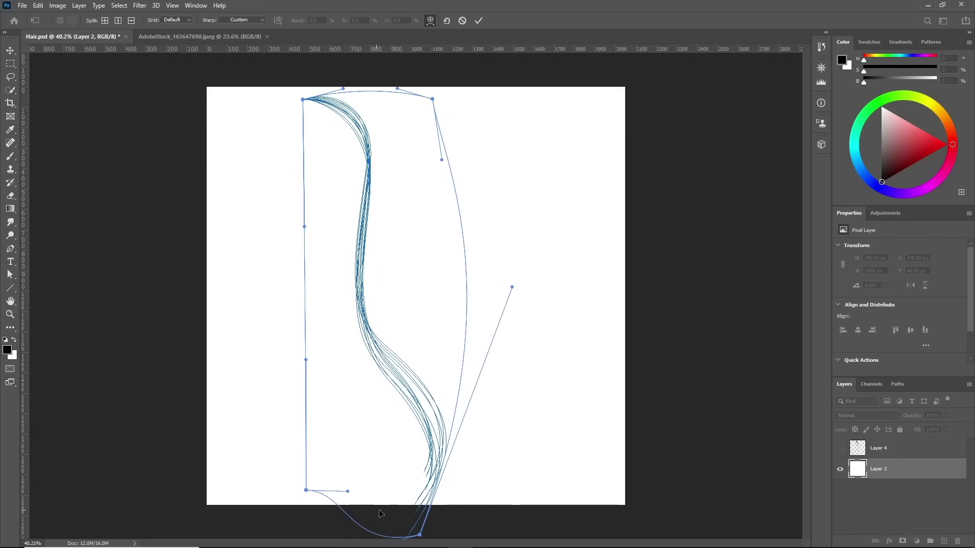
Fine-tune the warp along the copy's middle and lower end and apply it, about 695 px wide and 2146 px high
drag(333, 244, 330, 238)
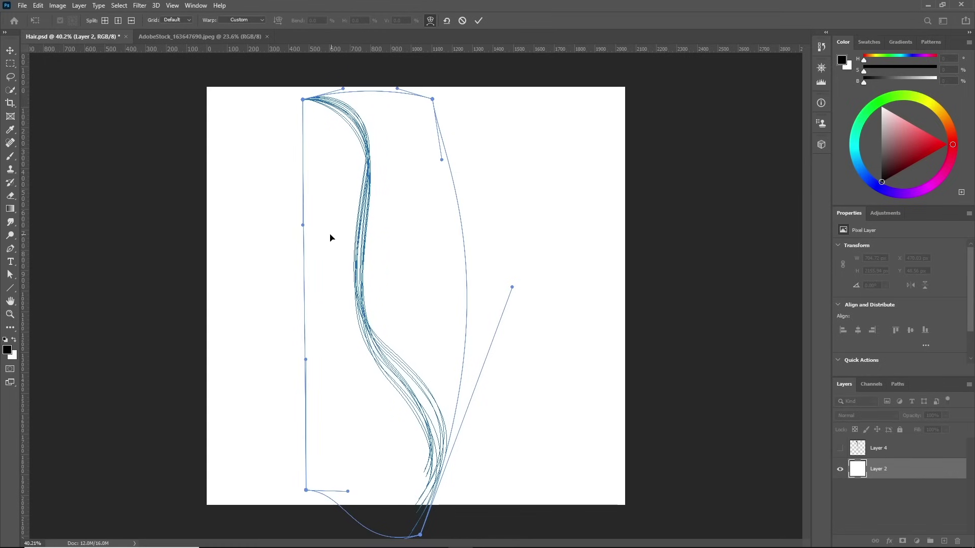
drag(439, 168, 465, 170)
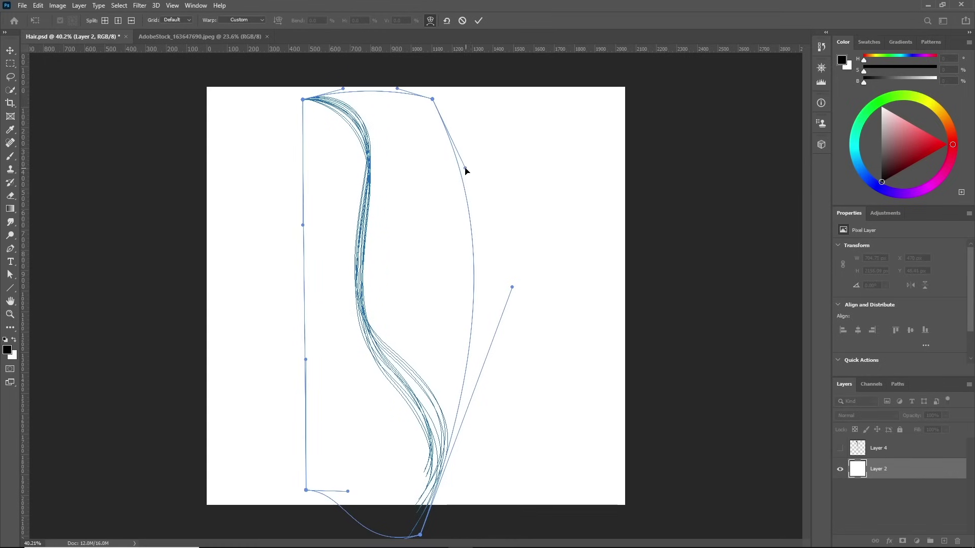
drag(421, 470, 418, 467)
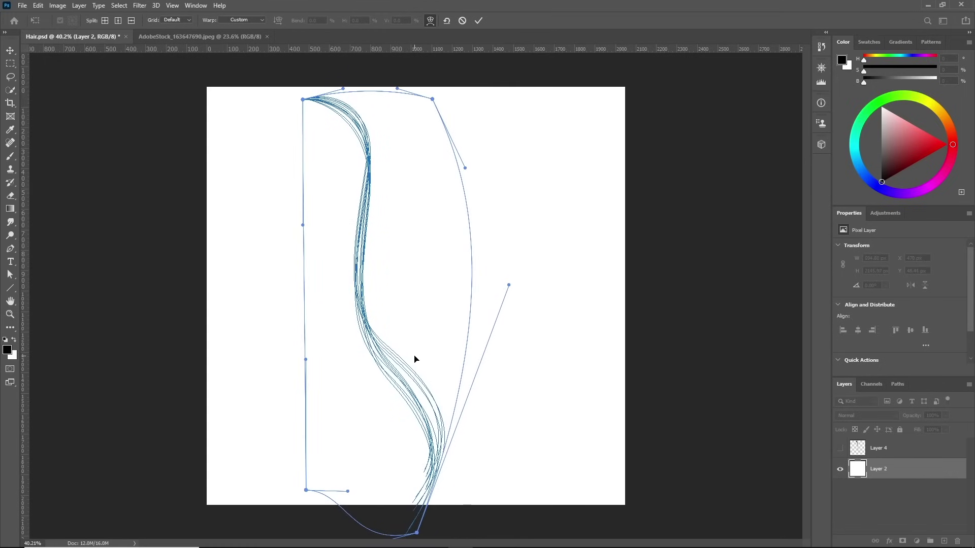
key(Return)
Select the whole strand, scale it to 89.66%, and move it right so it fits inside the canvas
key(p)
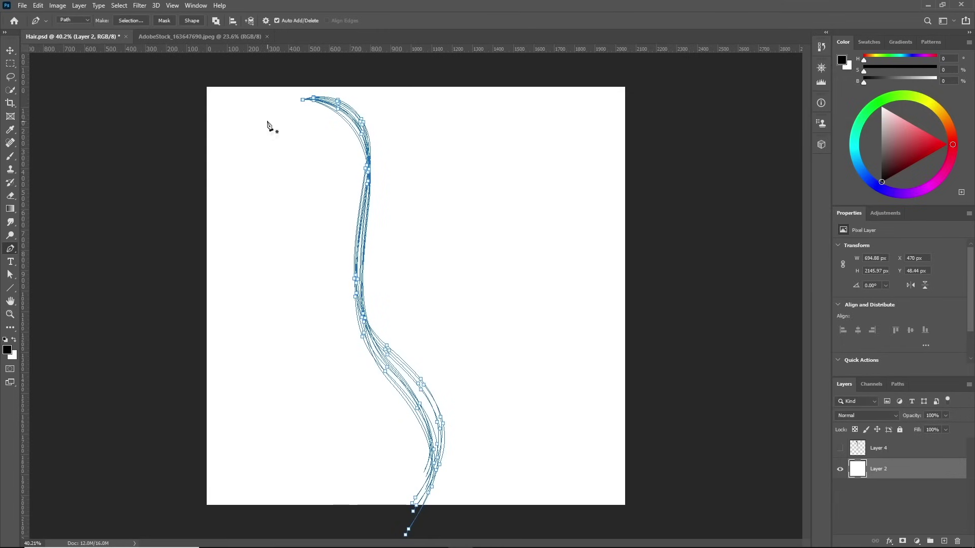
drag(251, 81, 501, 531)
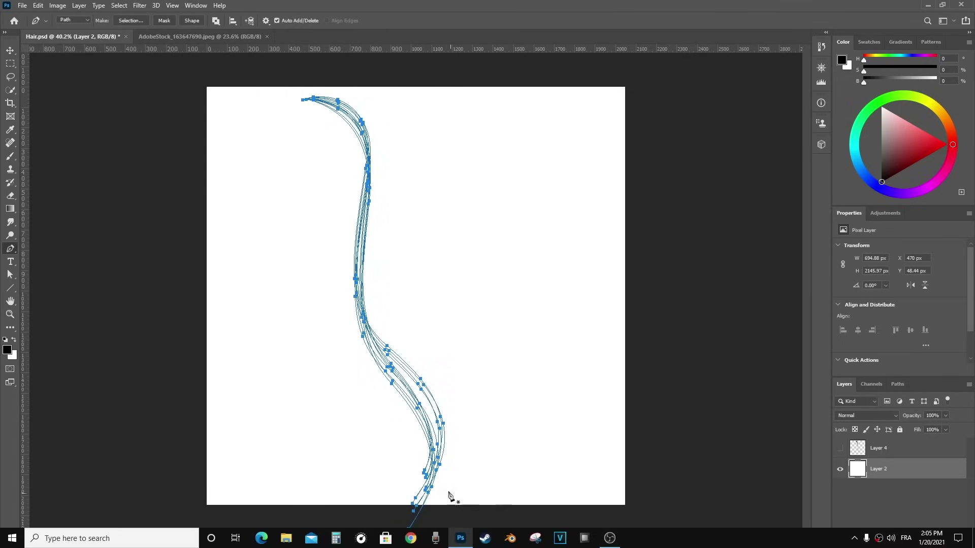
key(ctrl+t)
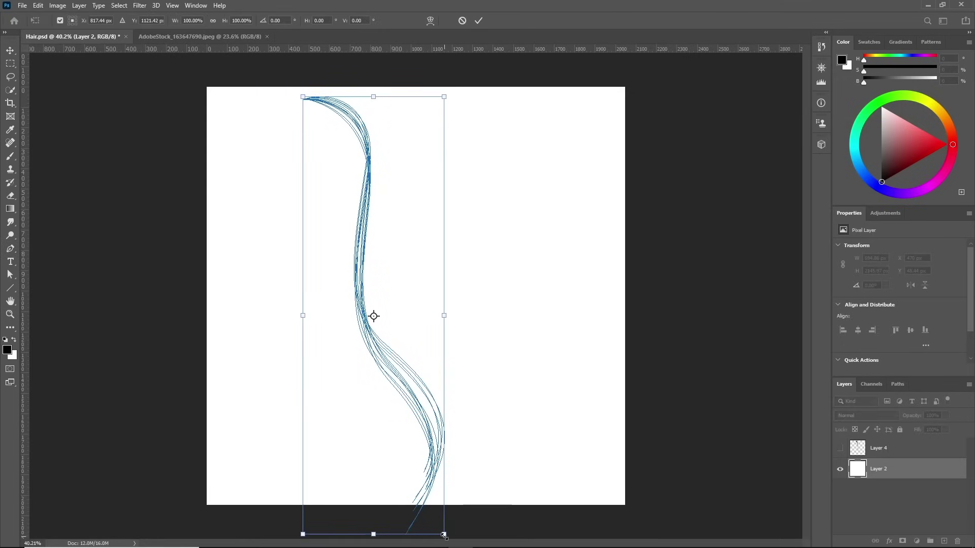
drag(444, 535, 427, 490)
drag(388, 389, 421, 392)
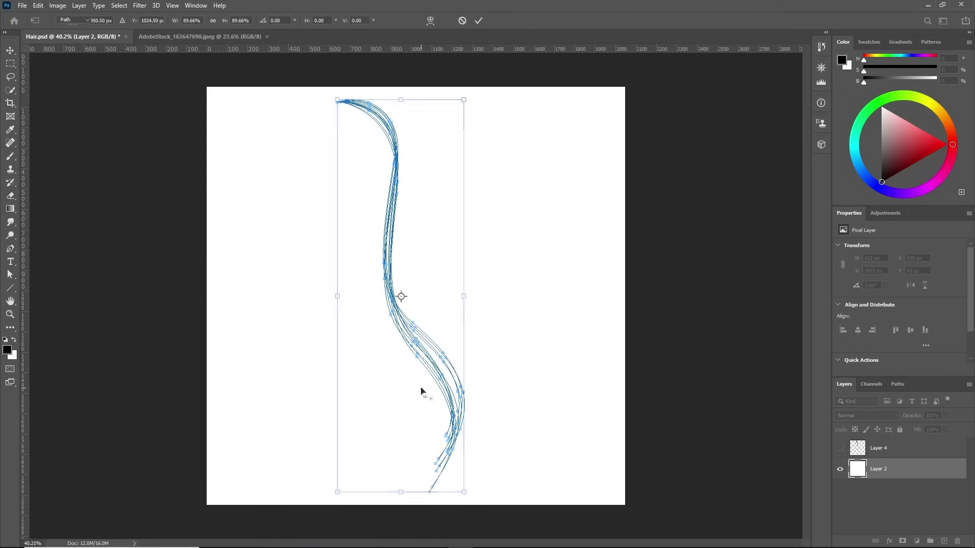
key(Return)
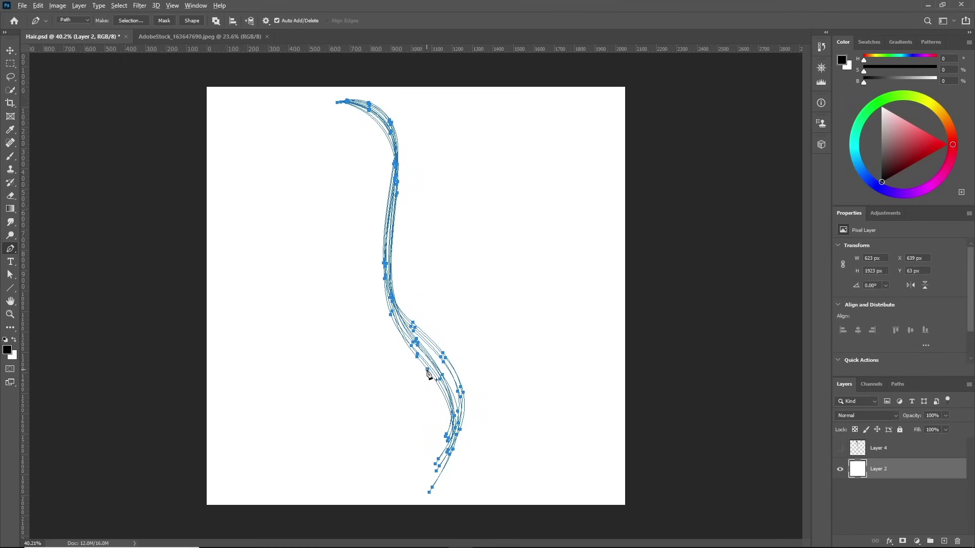
Duplicate the strand and warp the copy to the left, with its lower end spread apart and stretched below the canvas
key(ctrl+v)
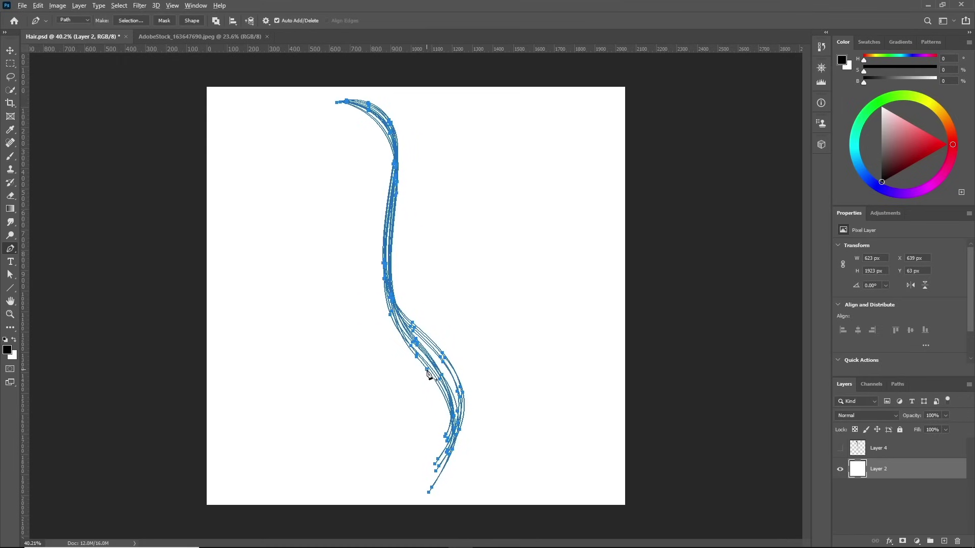
key(ctrl+t)
right_click(429, 352)
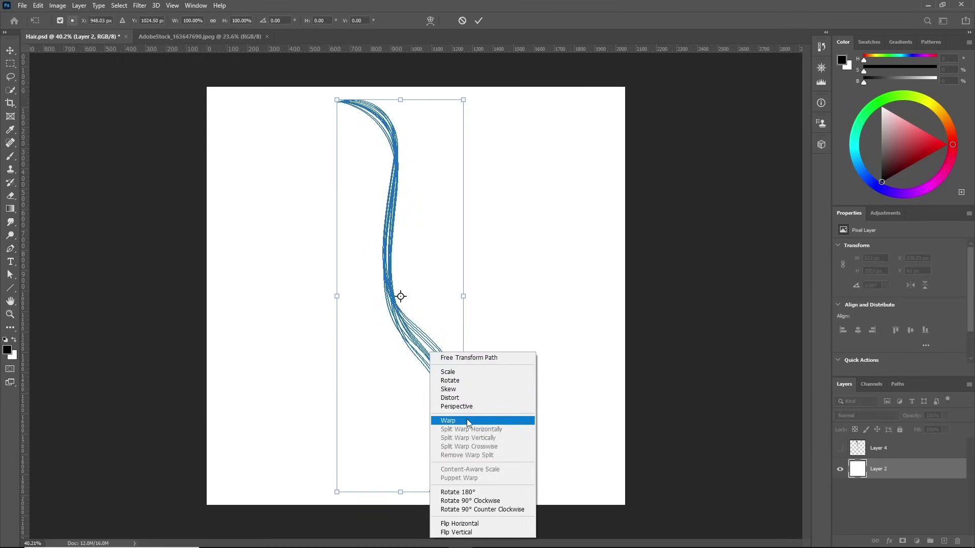
click(447, 424)
drag(406, 454, 443, 386)
drag(428, 156, 415, 178)
drag(337, 362, 328, 365)
drag(408, 375, 405, 376)
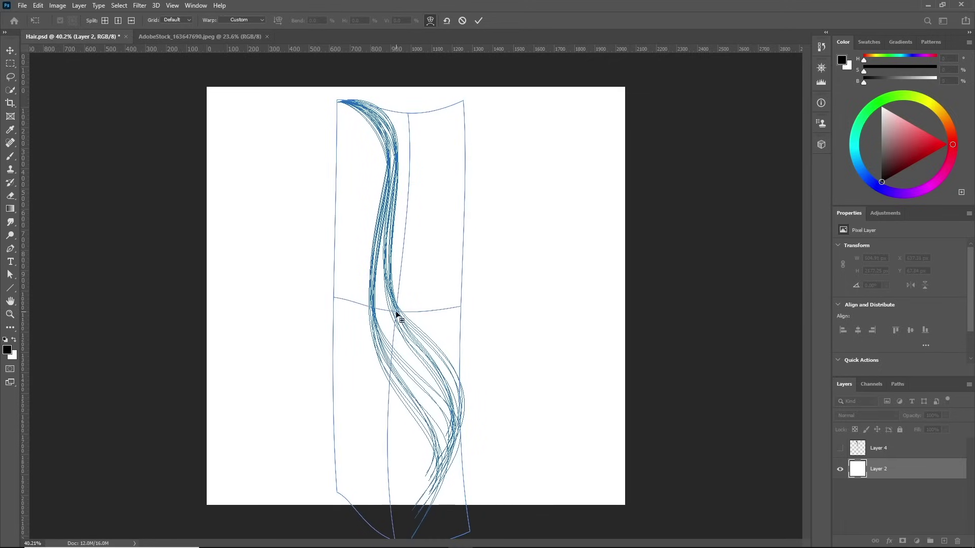
Split the copy's warp grid crosswise near the strand's bend, pull the middle closer to the original strand, and apply the warp
click(381, 318)
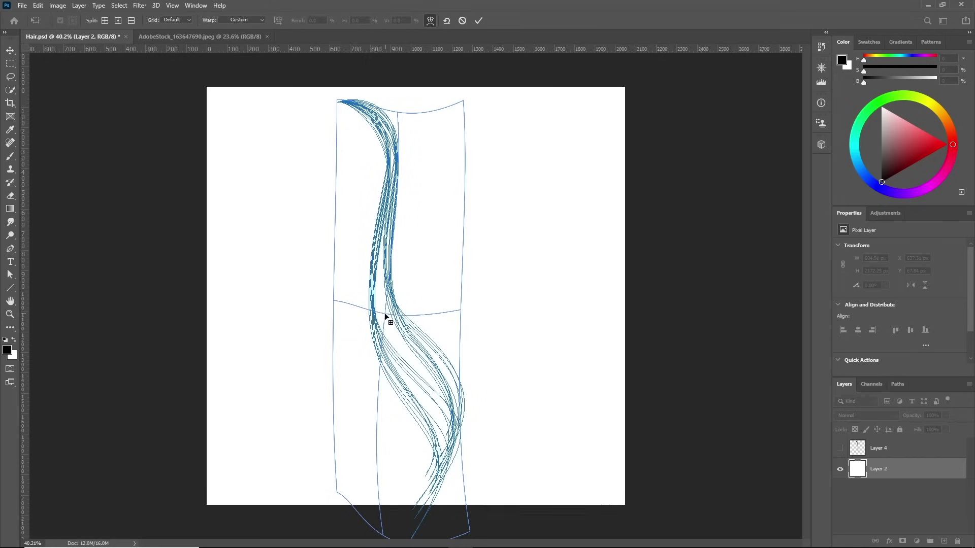
drag(386, 313, 396, 303)
mouse_move(400, 172)
mouse_down()
mouse_move(387, 176)
mouse_move(399, 181)
mouse_up()
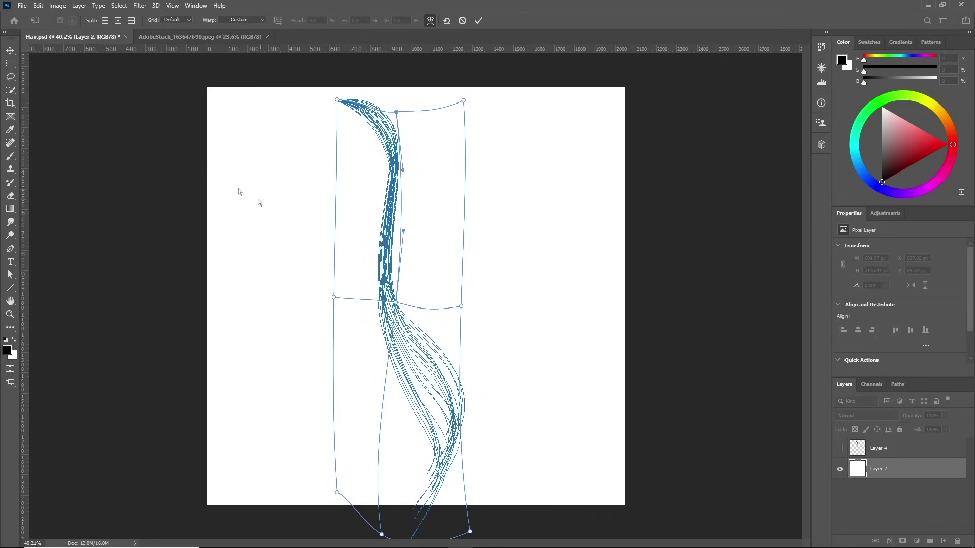
key(Return)
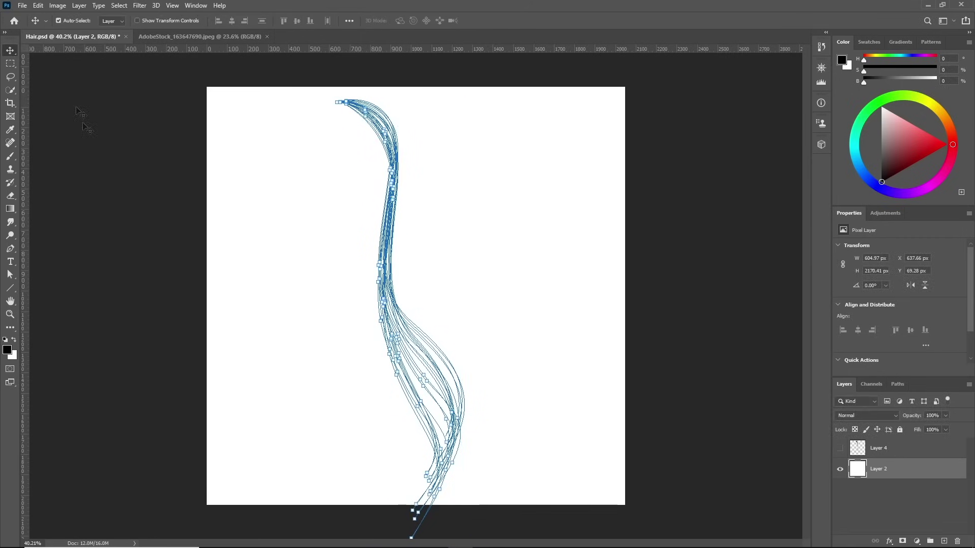
Select all curves, scale the strand to 564 px wide and 1967 px high inside the canvas, and deselect its anchors
click(11, 248)
drag(249, 81, 525, 547)
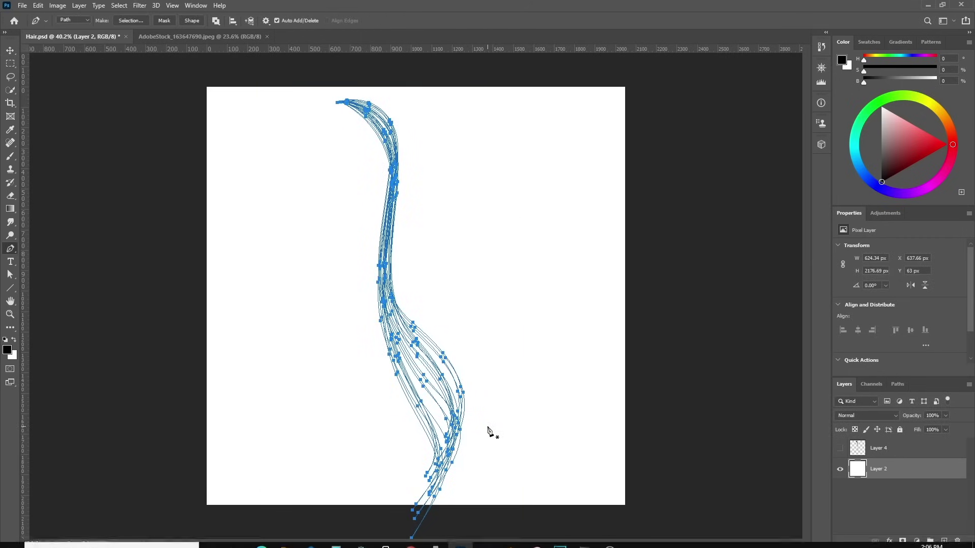
key(ctrl+t)
drag(458, 516, 457, 426)
drag(478, 60, 466, 104)
drag(444, 233, 445, 226)
key(Return)
key(p)
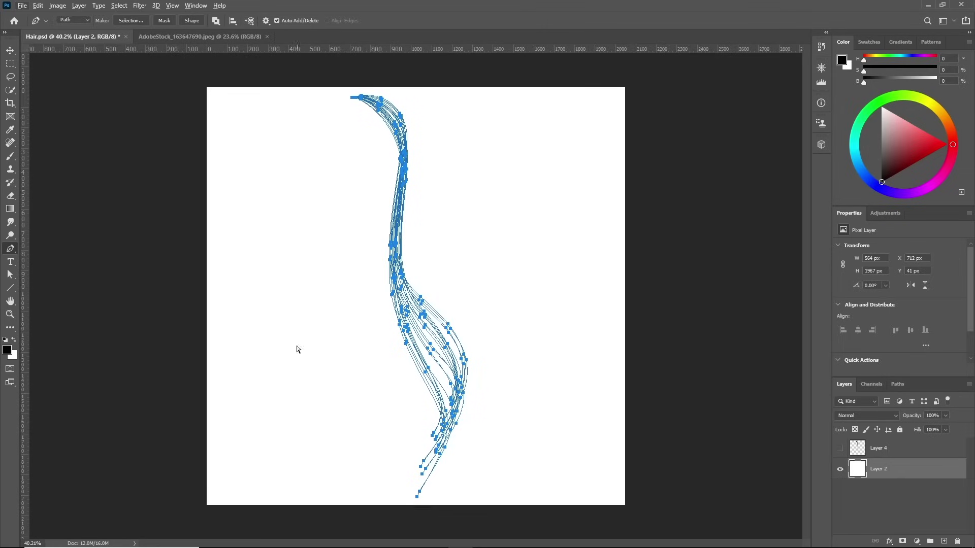
ctrl+click(525, 178)
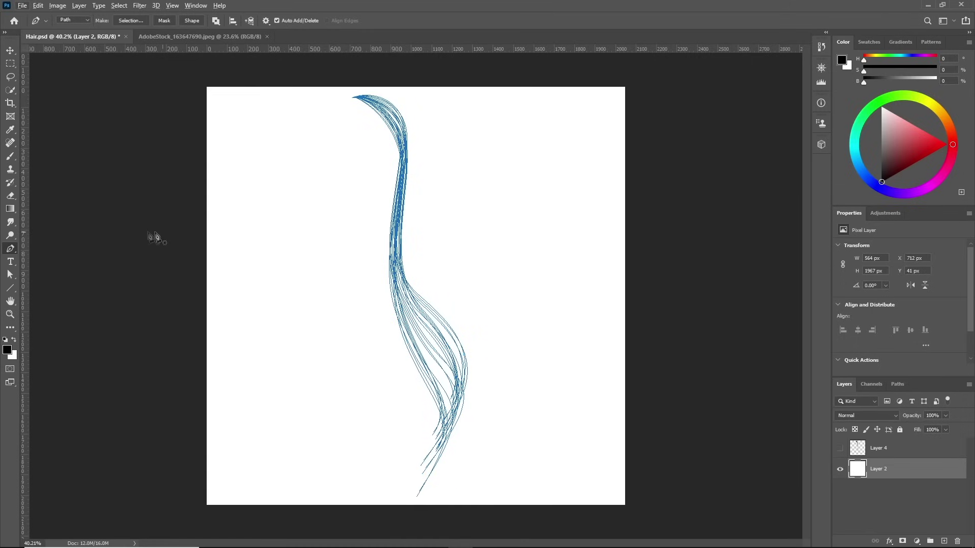
Set up the Brush tool with the hard round tip from General Brushes, 4 px size and 80% hardness
click(11, 157)
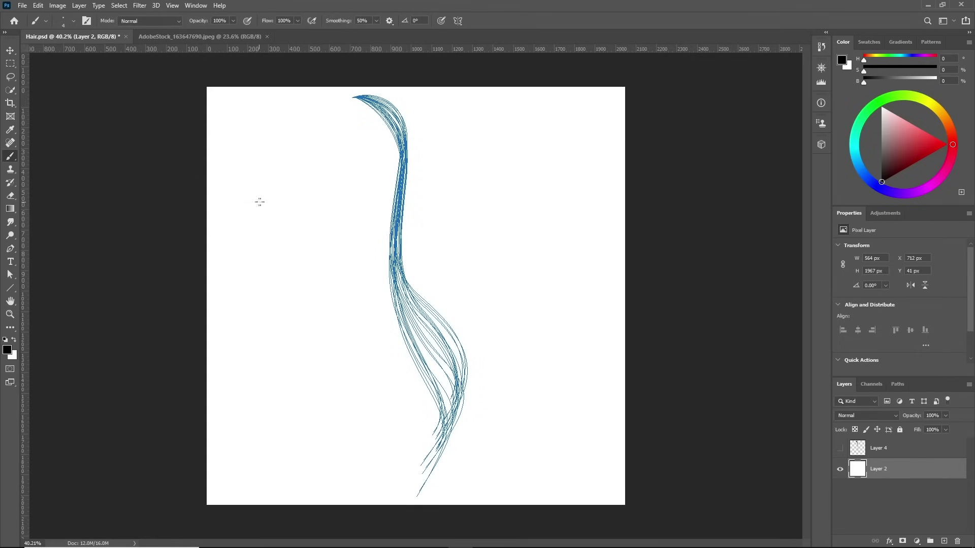
click(73, 20)
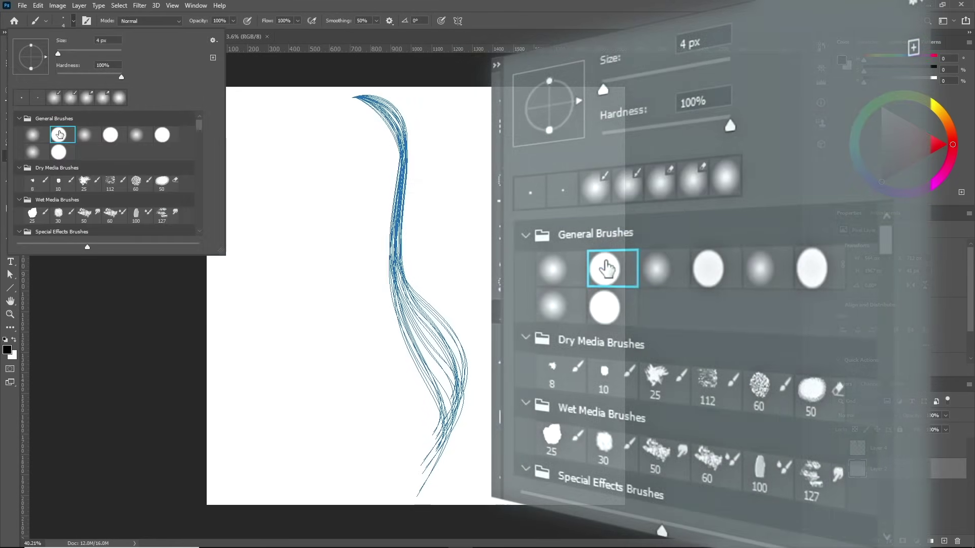
drag(117, 74, 108, 78)
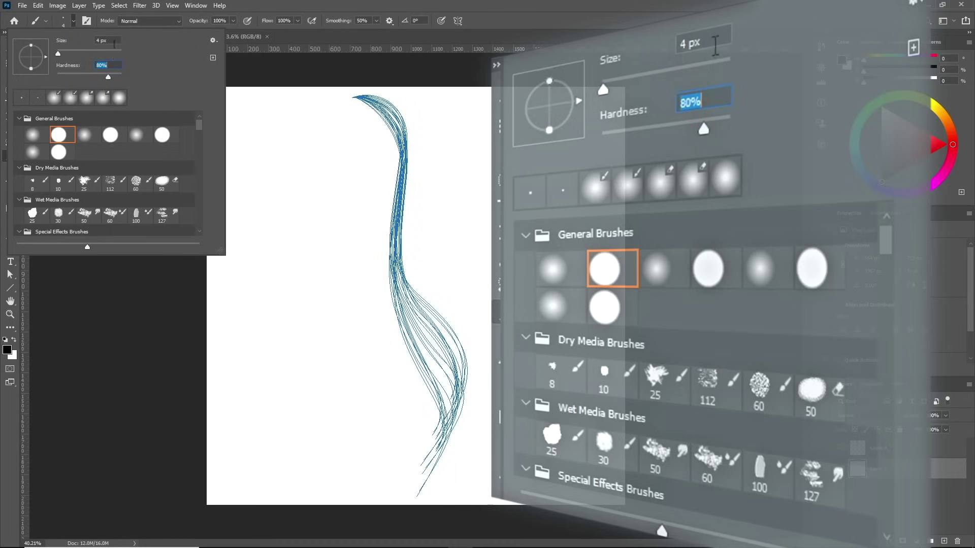
click(102, 40)
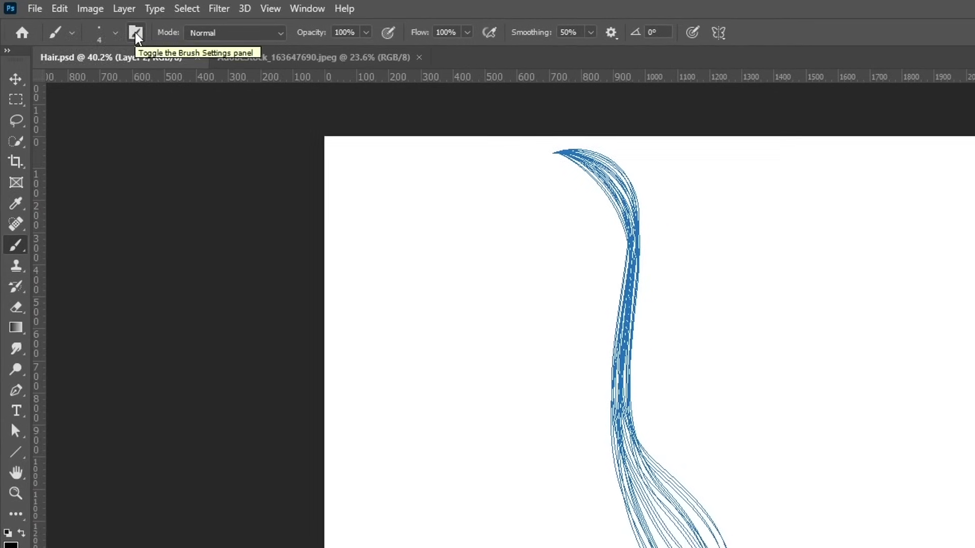
Enable Shape Dynamics in the brush settings and set the size control to Fade with a value of 25
click(138, 34)
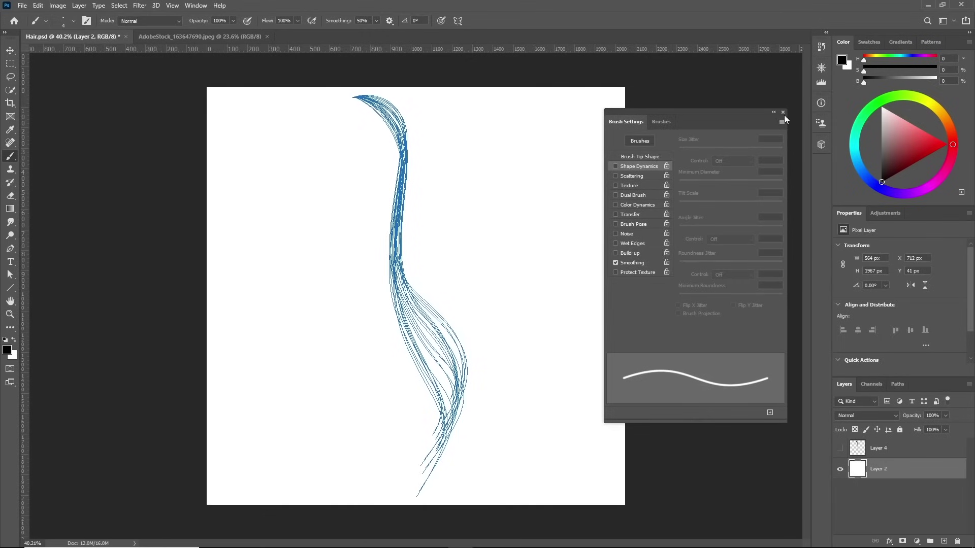
click(783, 112)
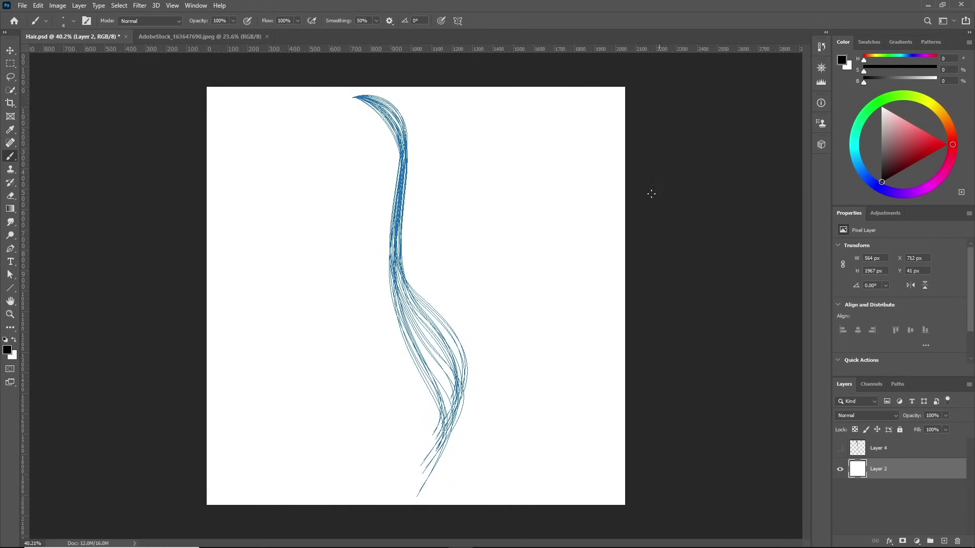
key(F5)
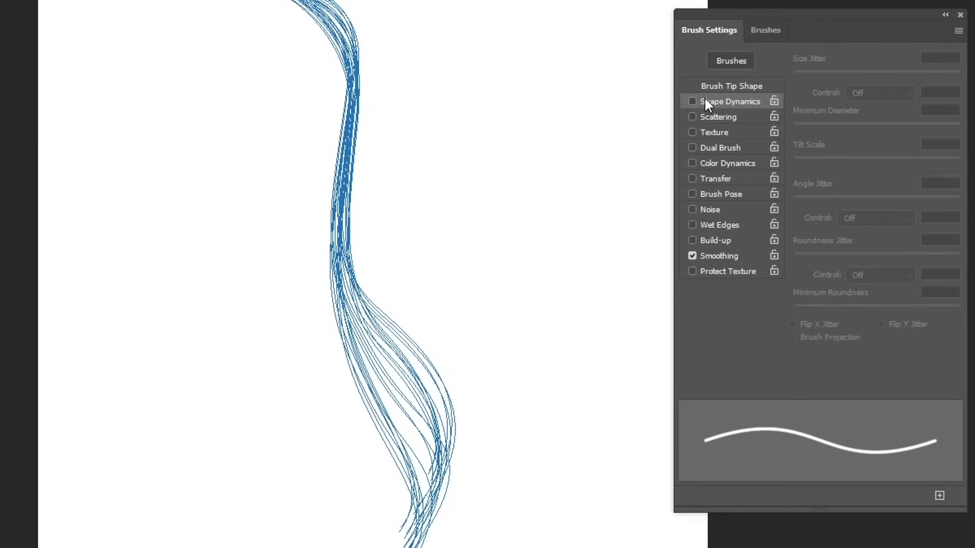
click(708, 104)
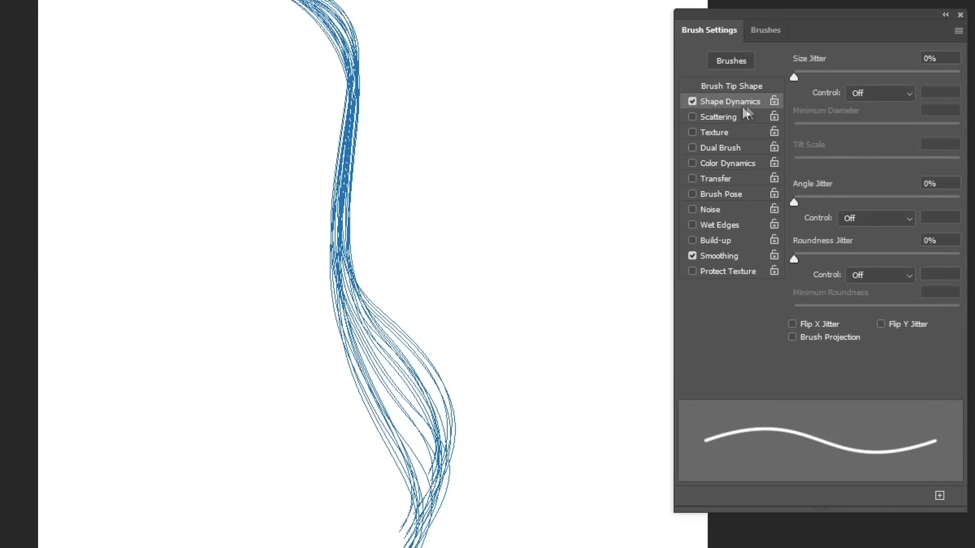
click(888, 93)
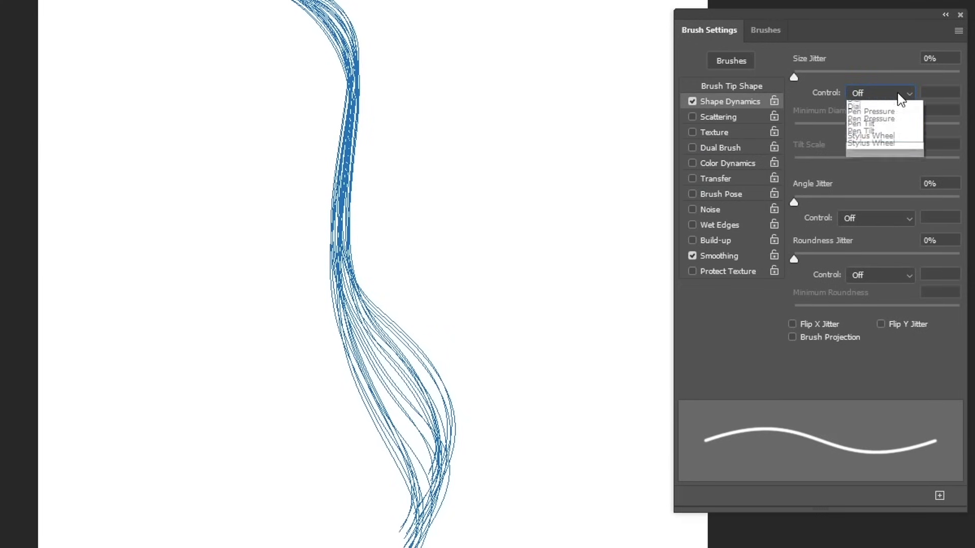
click(882, 117)
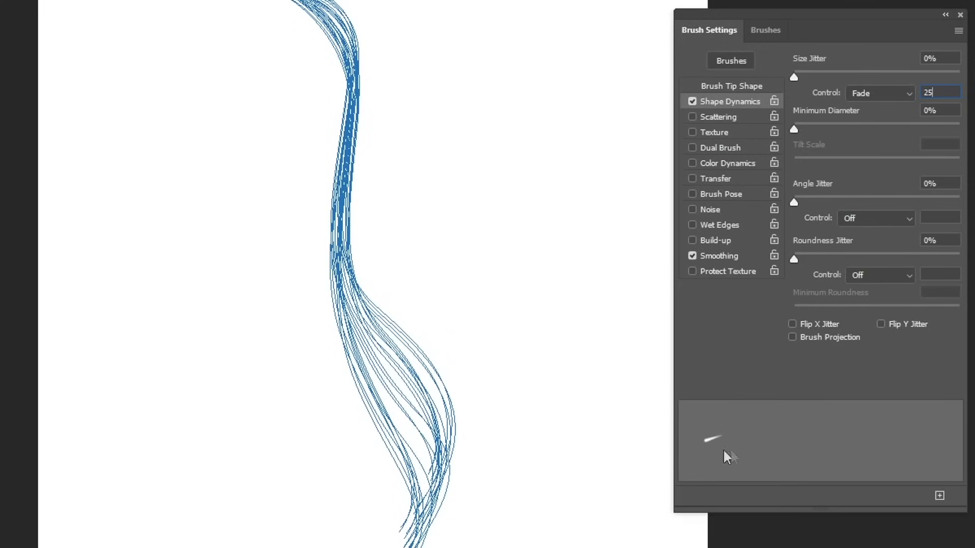
key(Return)
drag(912, 96, 905, 101)
Stroke the strand path using the Brush with Simulate Pressure enabled, and hide the path
click(10, 249)
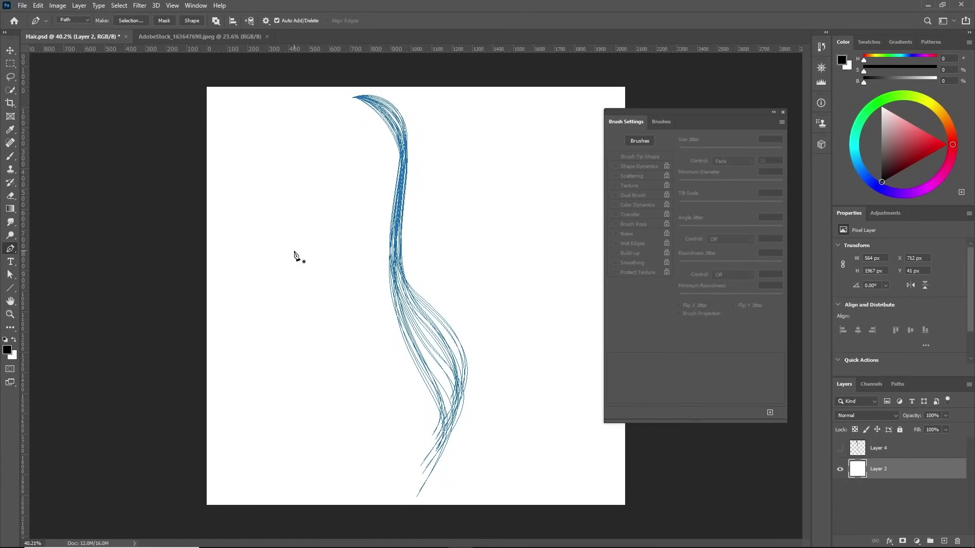
right_click(332, 254)
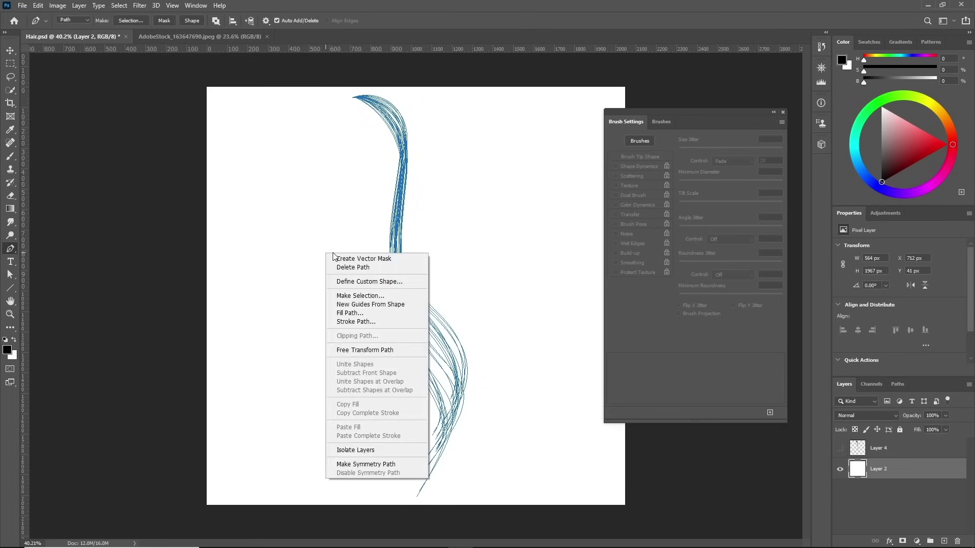
click(374, 322)
click(465, 166)
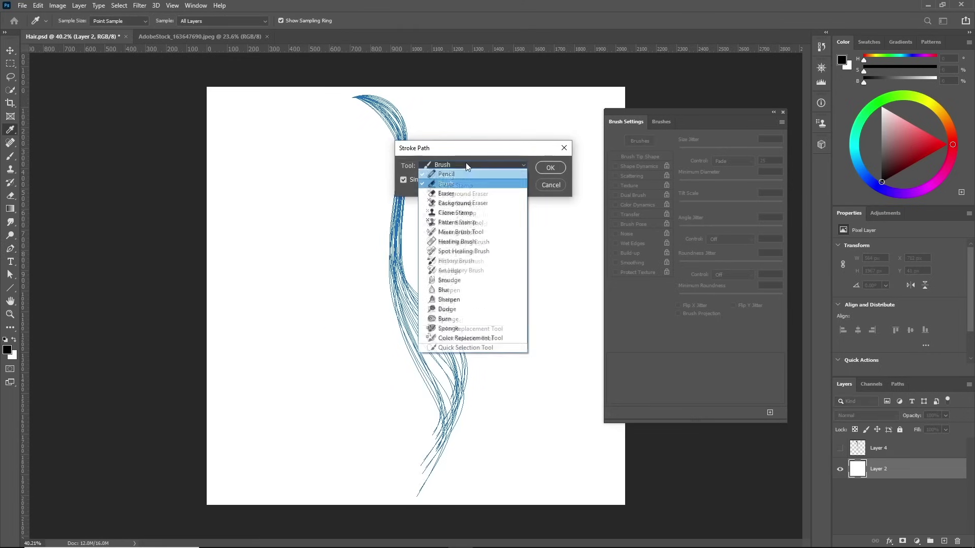
click(452, 183)
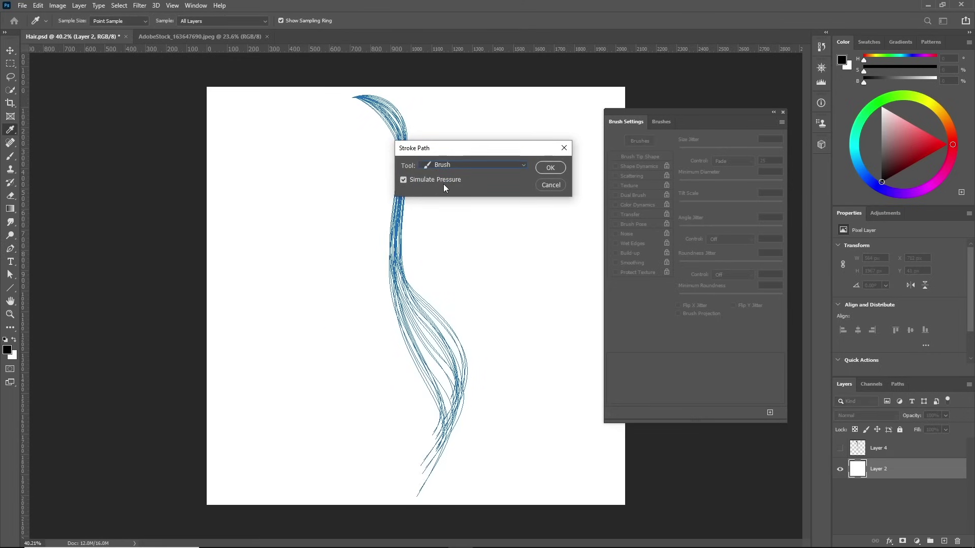
click(553, 168)
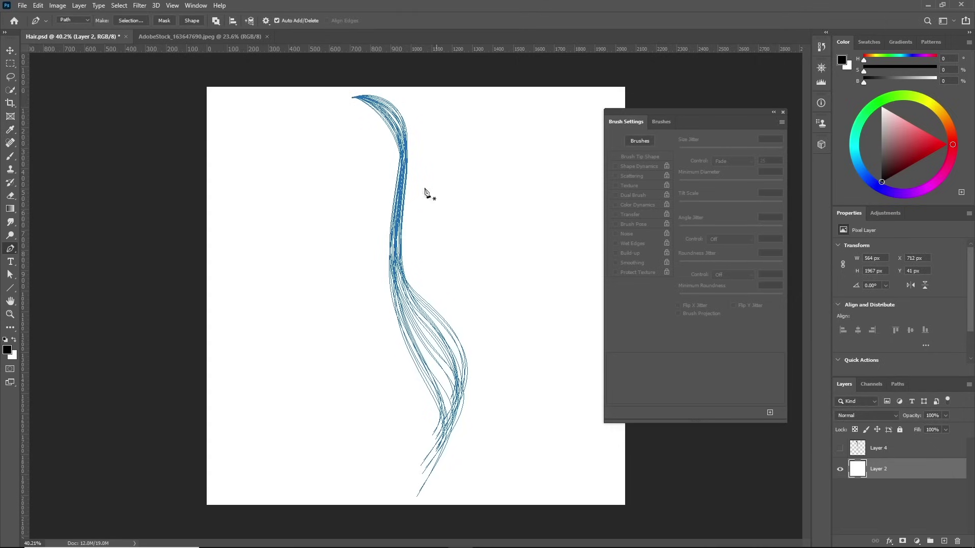
key(Escape)
Undo the brush stroke applied to the strand and bring back its path
scroll(371, 96, up, 5)
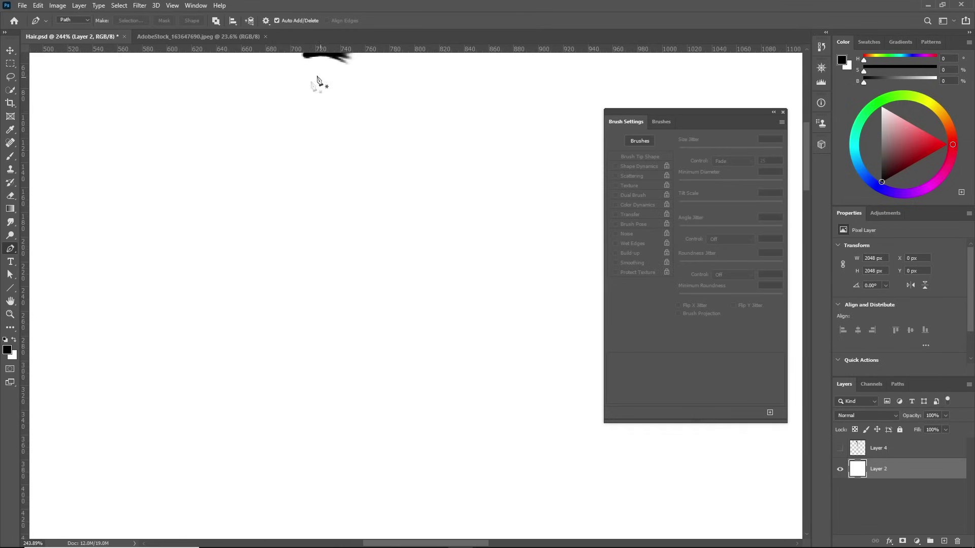
scroll(319, 81, up, 3)
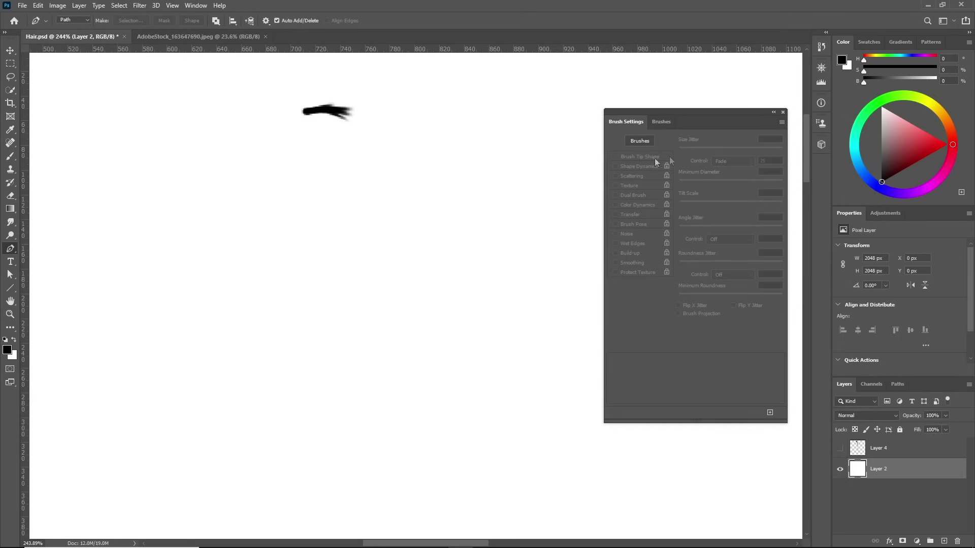
key(ctrl+v)
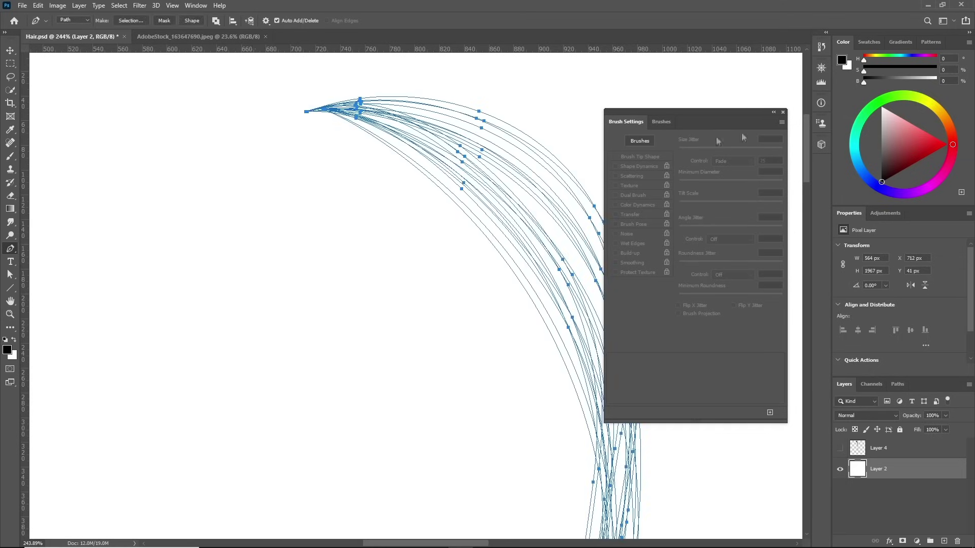
Check the document's pixel dimensions in the Image Size settings without changing them
click(11, 155)
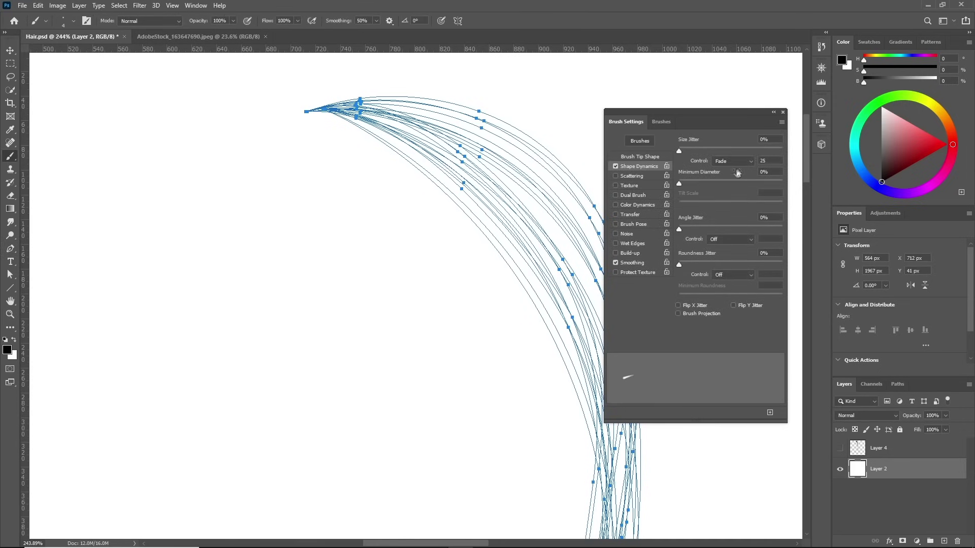
scroll(441, 205, down, 8)
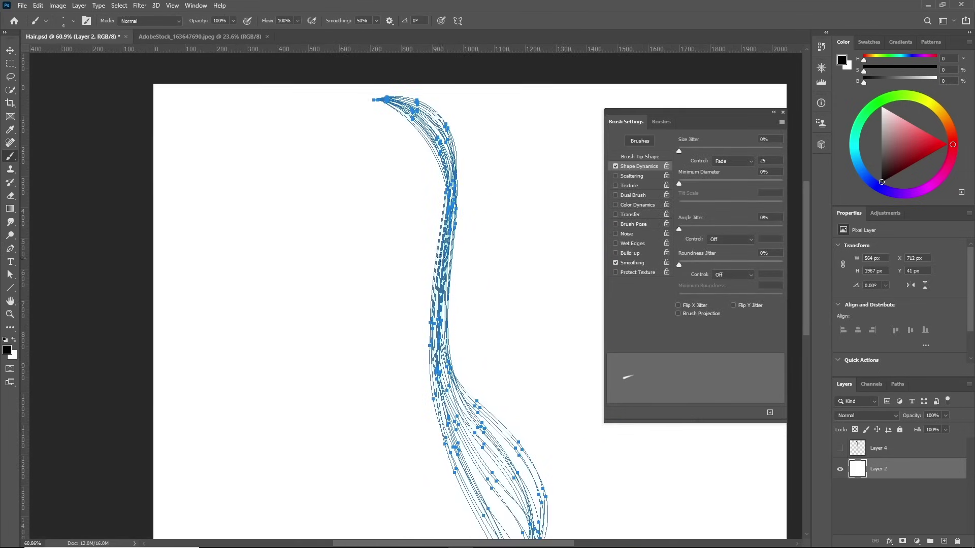
click(65, 11)
click(71, 84)
click(560, 166)
drag(560, 166, 477, 169)
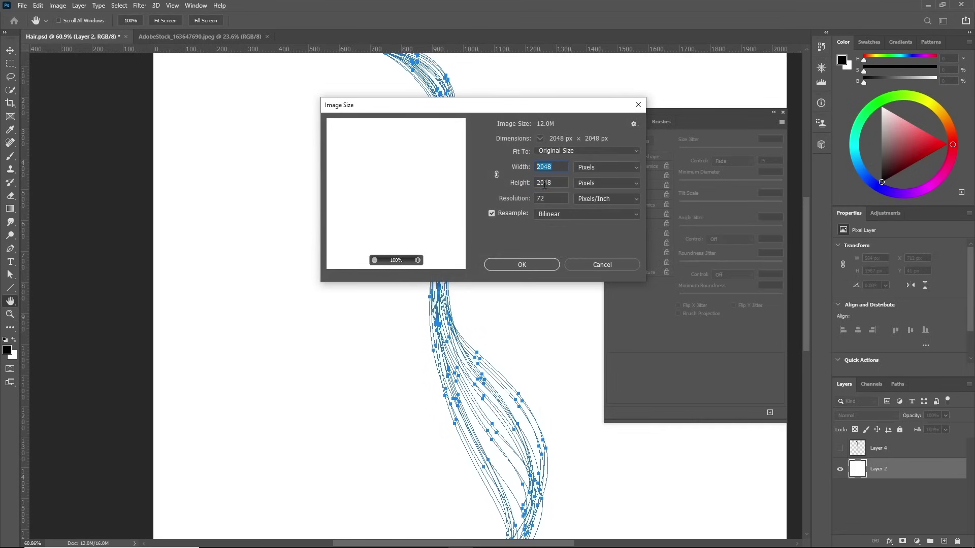
click(618, 264)
Set the brush's size Fade value to 1800
key(b)
key(ctrl+0)
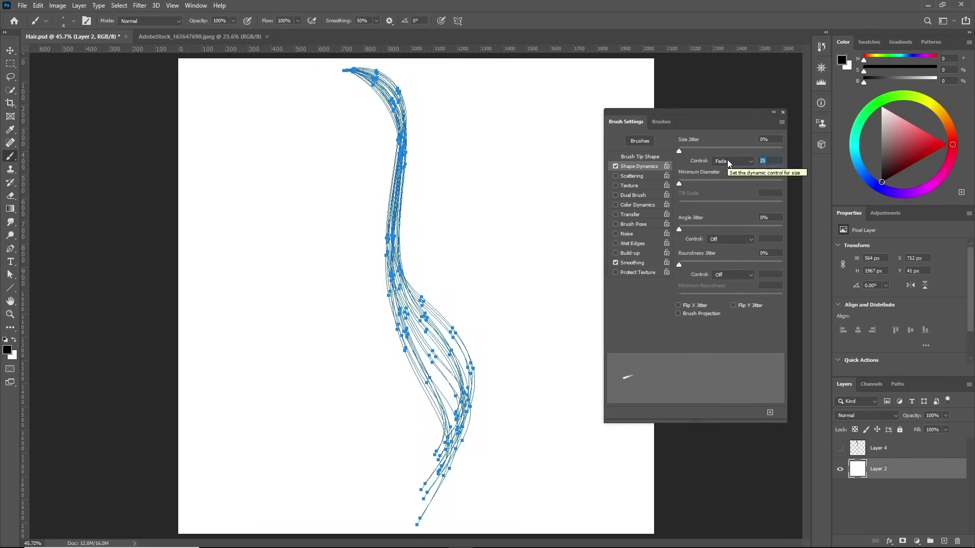
text(1)
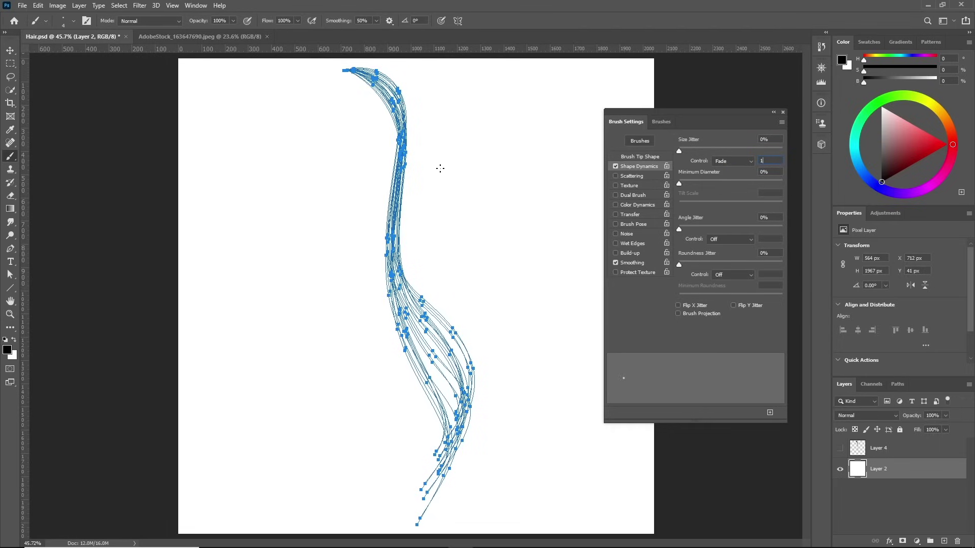
text(800)
key(Return)
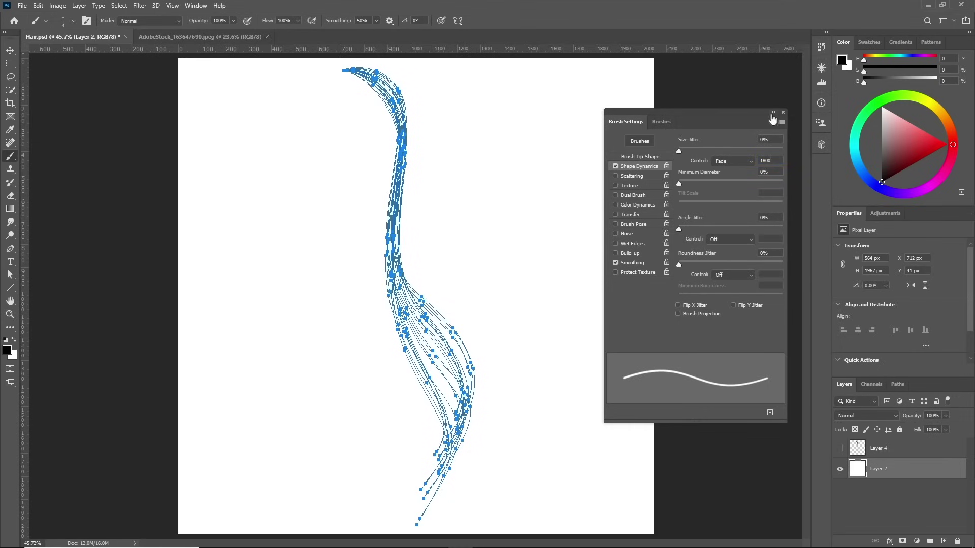
drag(738, 113, 748, 111)
scroll(475, 212, down, 1)
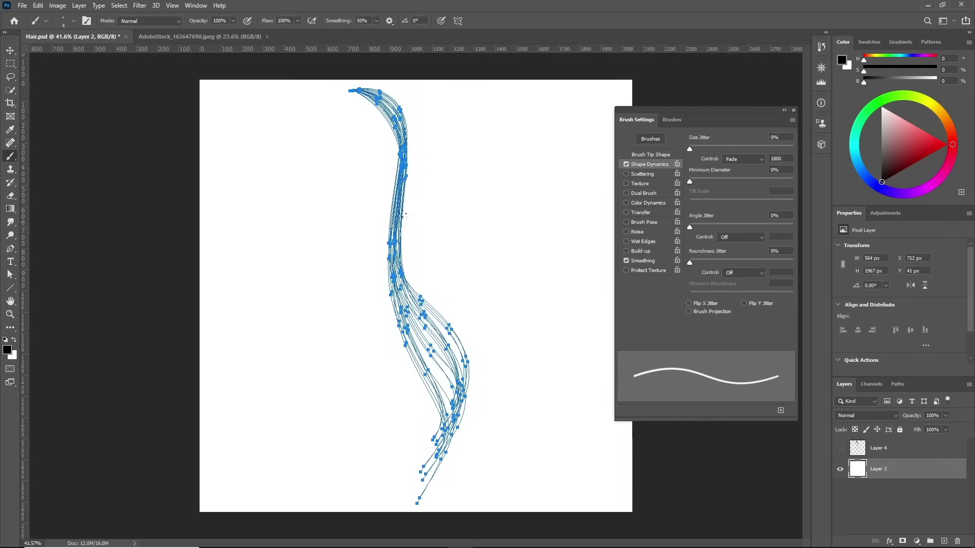
Stroke the strand path again with the longer-fading brush and hide the path
click(10, 249)
right_click(390, 209)
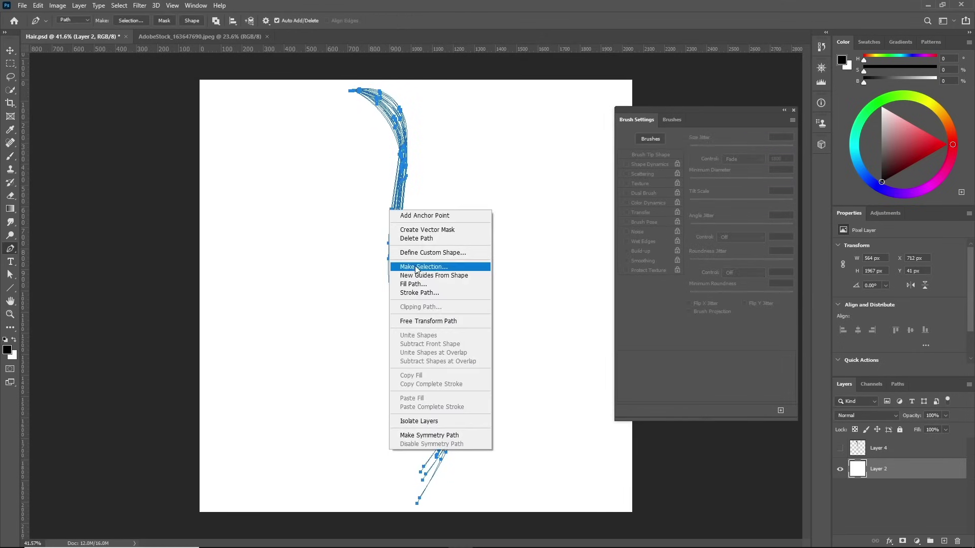
click(431, 293)
click(547, 168)
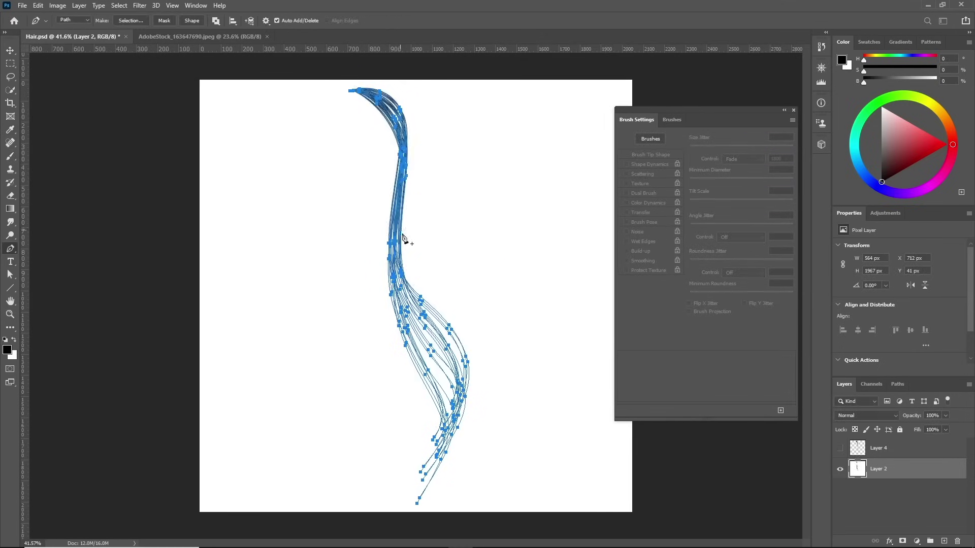
key(Return)
Examine how the stroked hairs taper and fade from the root to the lower tips
scroll(437, 314, up, 1)
scroll(439, 372, up, 2)
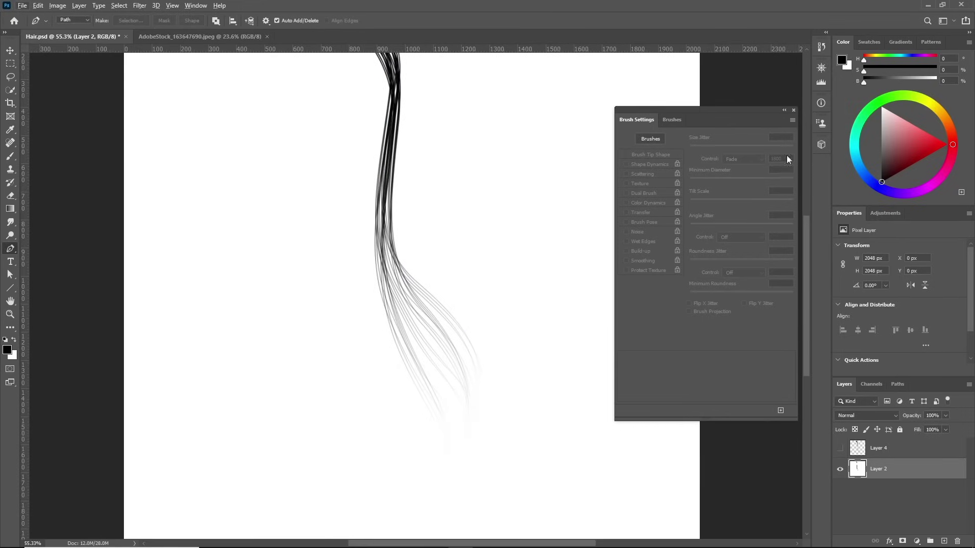
scroll(457, 304, down, 3)
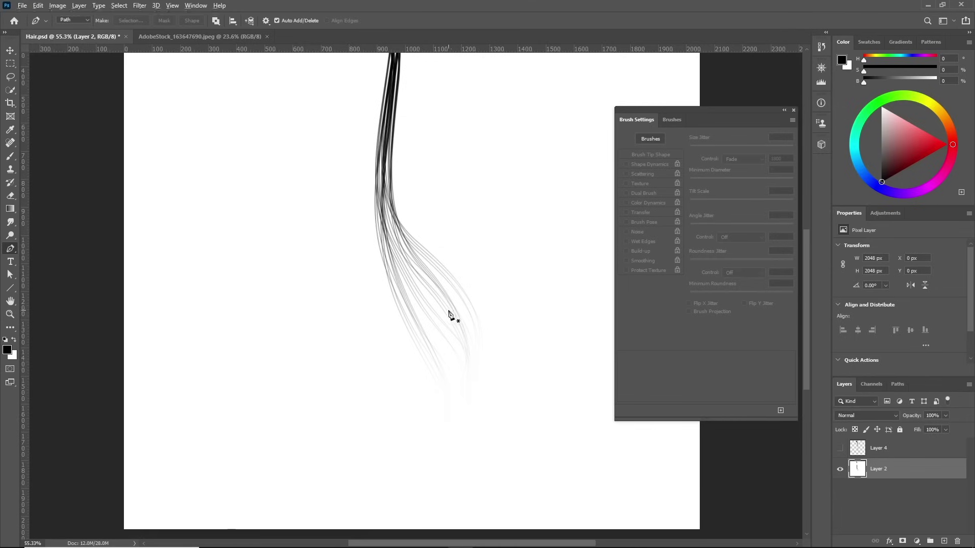
scroll(441, 304, down, 4)
scroll(412, 342, up, 3)
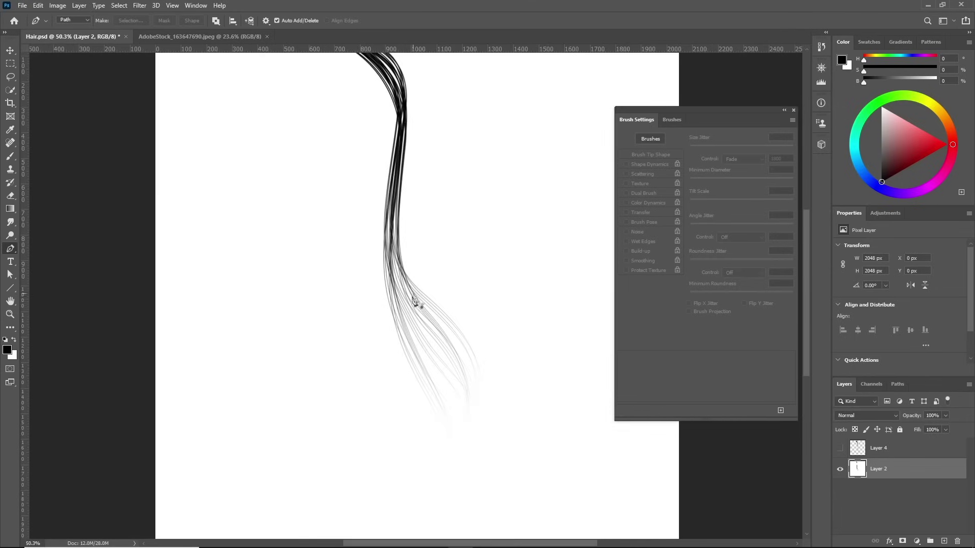
scroll(441, 376, down, 1)
scroll(437, 365, up, 2)
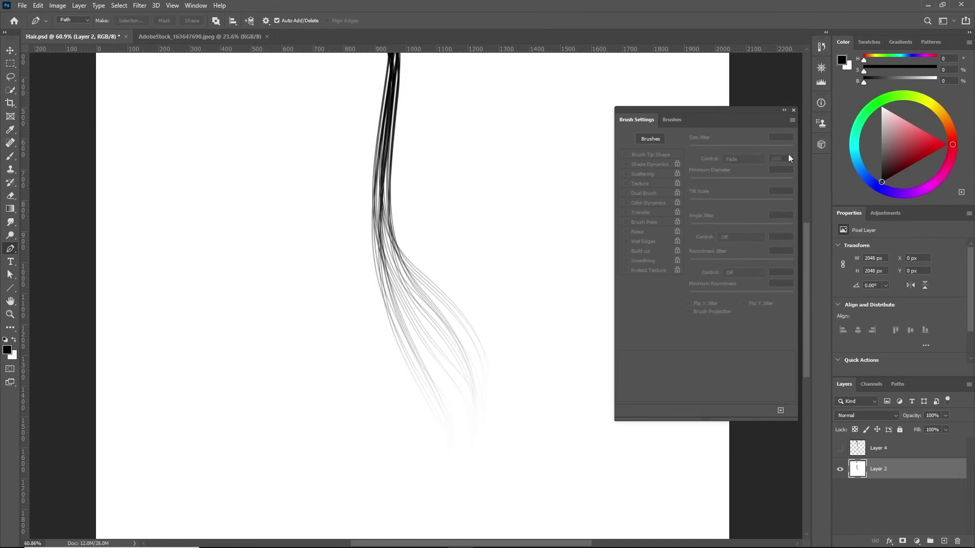
scroll(501, 268, down, 3)
scroll(457, 270, up, 2)
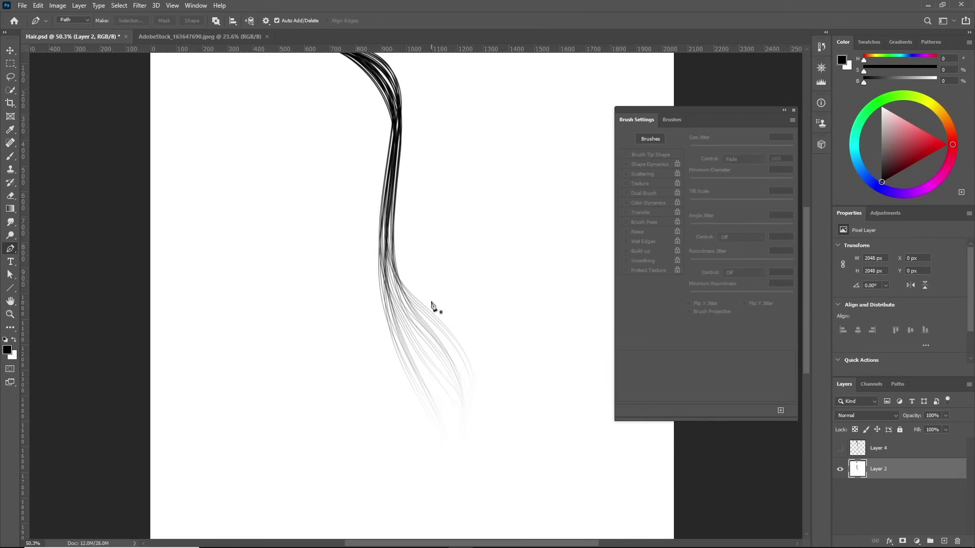
scroll(431, 305, down, 2)
scroll(445, 342, up, 3)
scroll(417, 305, down, 2)
scroll(416, 277, up, 2)
Undo the strand's latest brush stroke, close the brush settings, and deselect the path's anchors
key(ctrl+z)
key(ctrl+z)
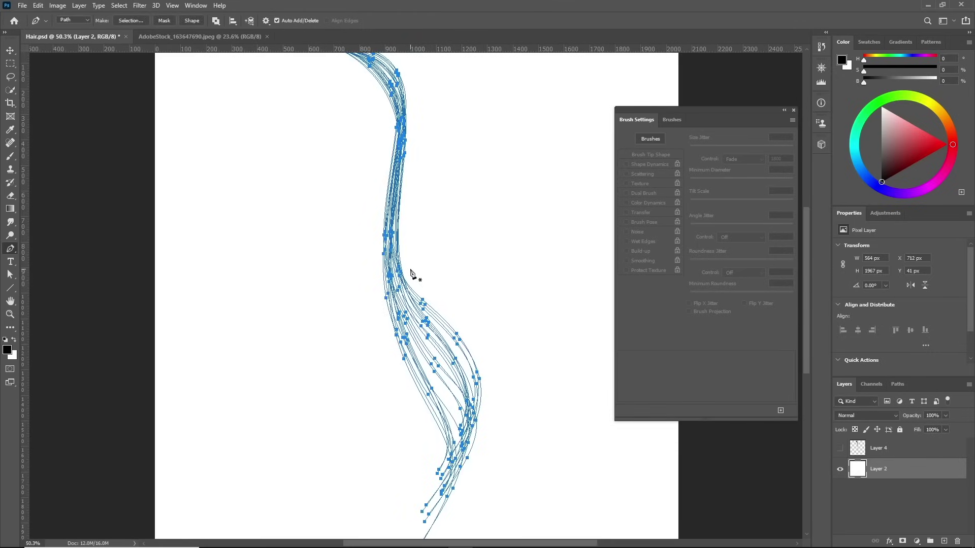
scroll(412, 274, down, 1)
click(793, 110)
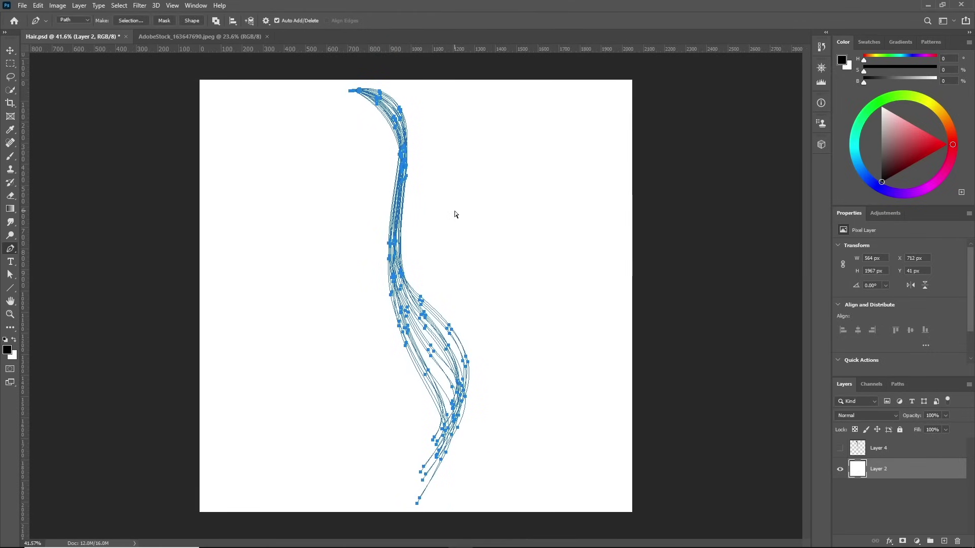
ctrl+click(462, 197)
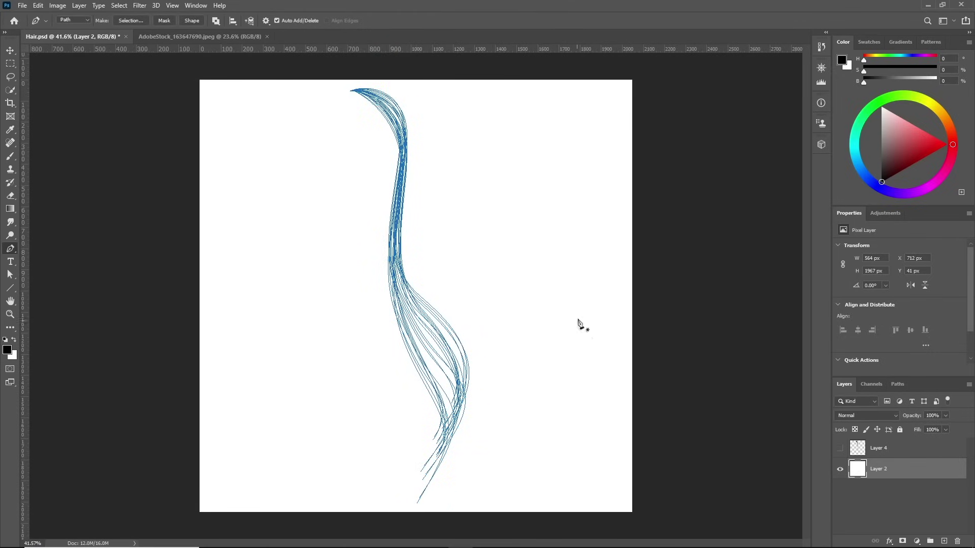
Stroke the strand path on Layer 2 with the fading brush and hide the path
key(b)
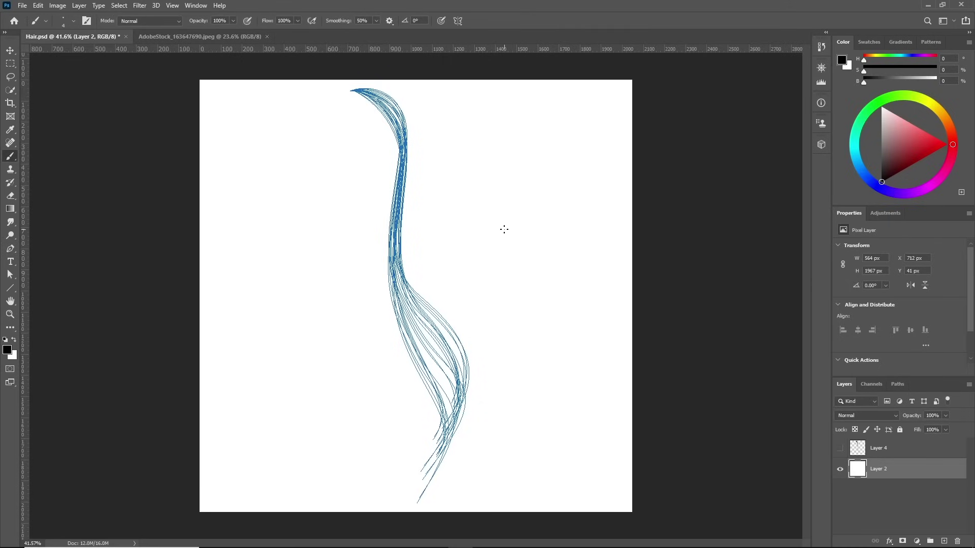
key(Return)
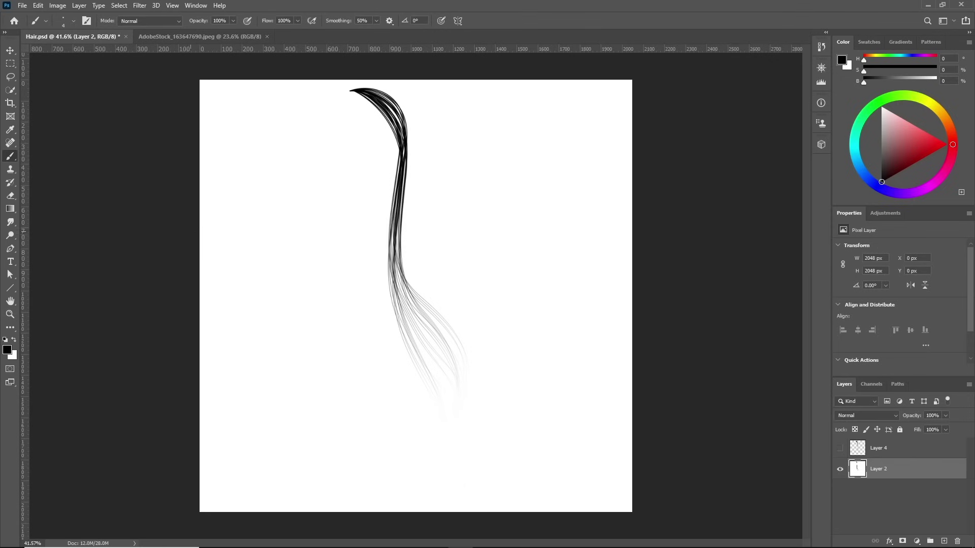
key(ctrl+h)
Open the Stroke Path options for the Brush, cancel them, and undo the strand's latest stroke
click(11, 249)
right_click(463, 229)
click(513, 298)
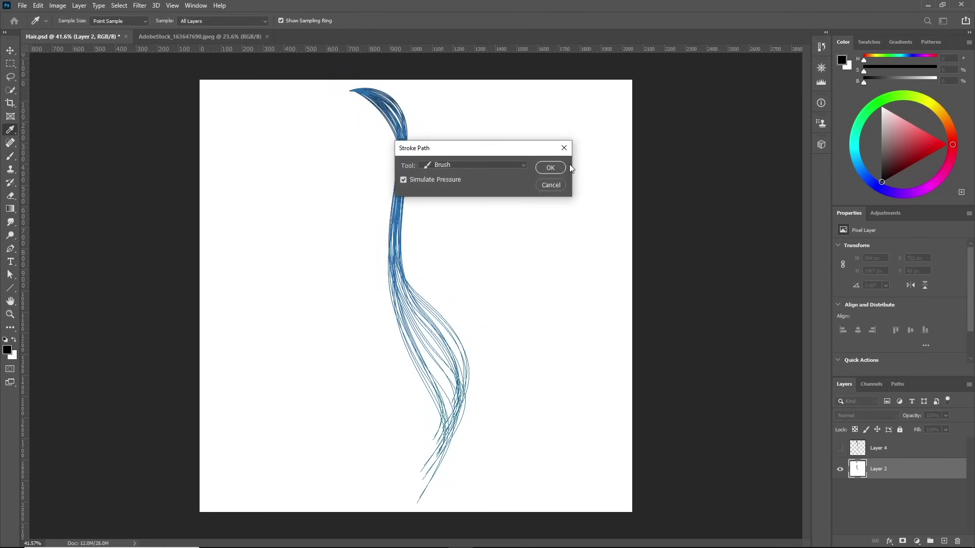
click(557, 183)
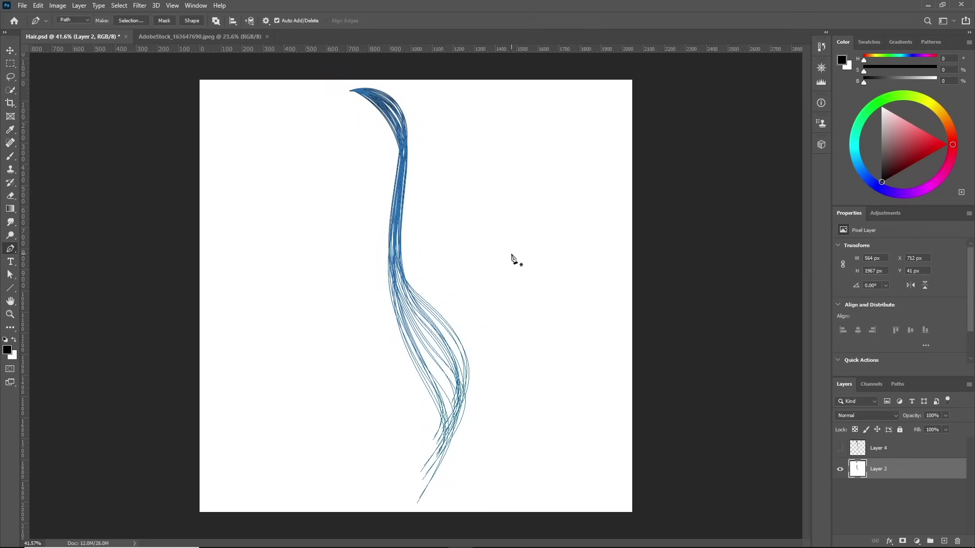
key(ctrl+z)
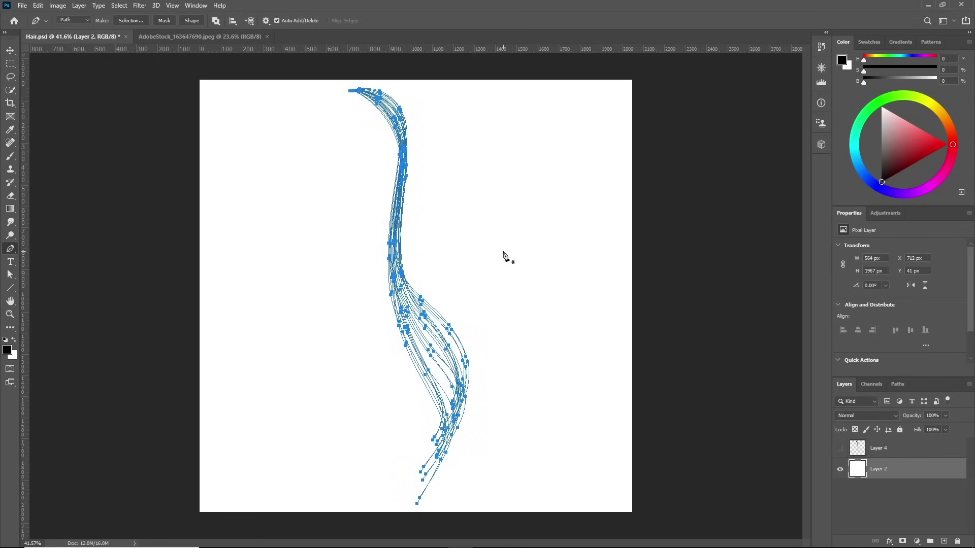
Stroke the strand path on Layer 2 again with the fading brush and inspect the hair tips
key(b)
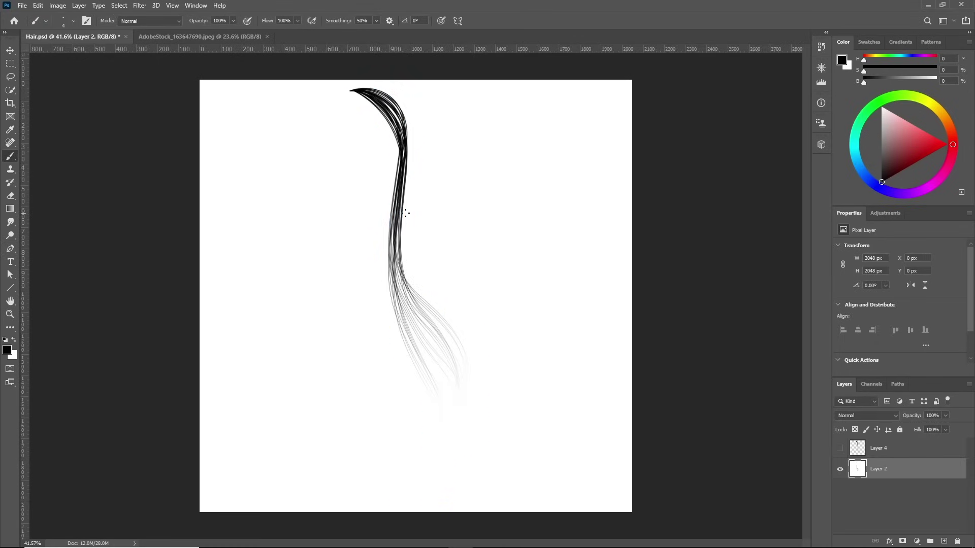
scroll(447, 337, up, 3)
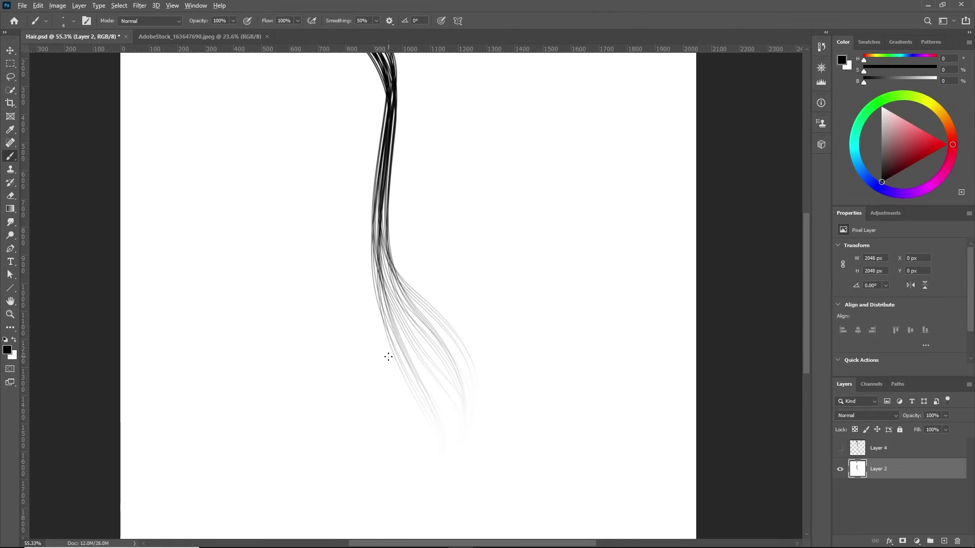
scroll(421, 339, down, 2)
Isolate the Layer 4 strand and add a white-filled layer directly beneath it
click(840, 449)
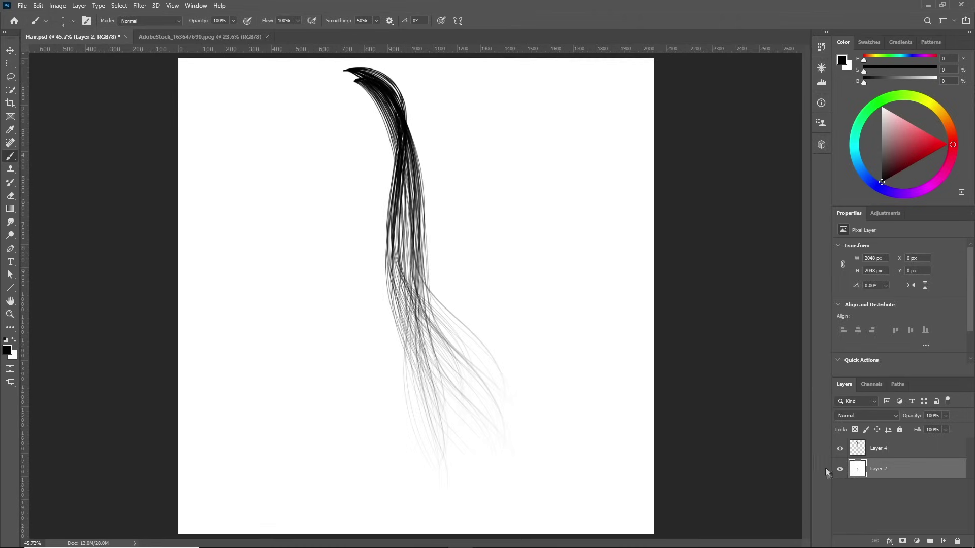
click(840, 469)
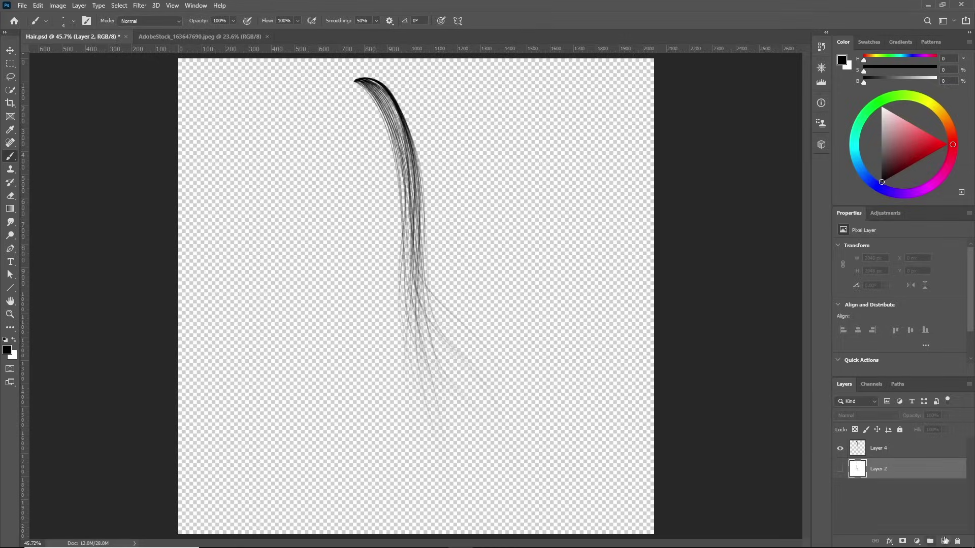
click(944, 541)
key(shift+F5)
key(Return)
scroll(376, 233, down, 2)
scroll(390, 204, up, 2)
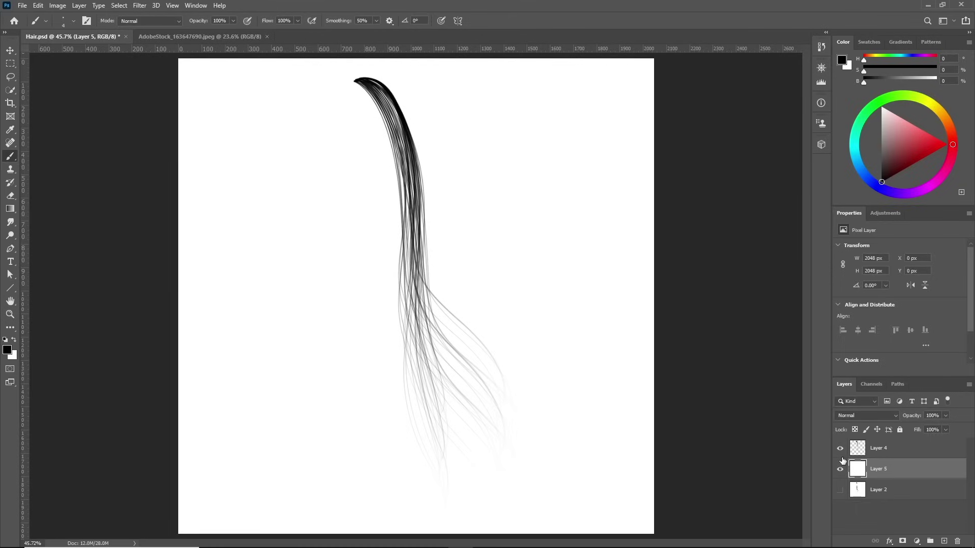
Hide Layer 4, show Layer 2 and the white layer, and add an empty layer above the white one
click(837, 471)
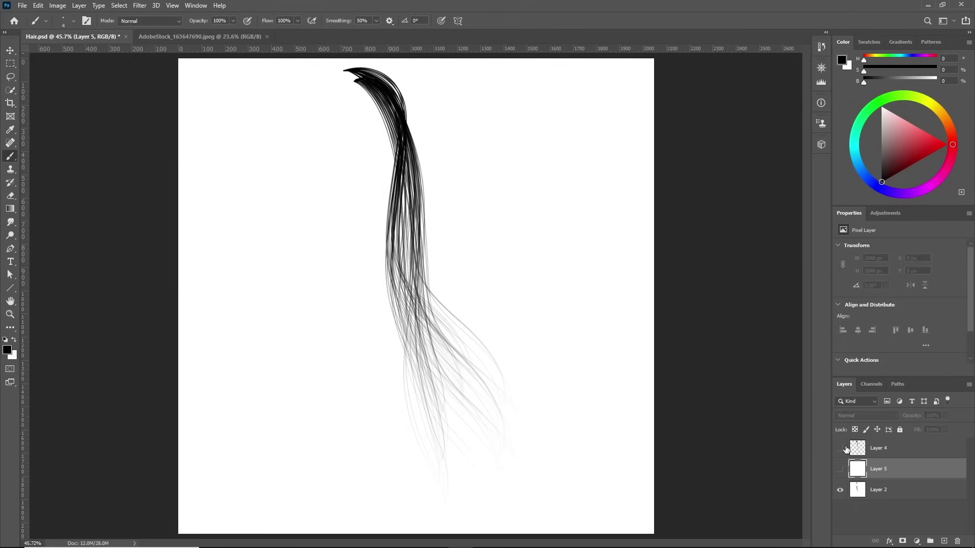
click(840, 449)
scroll(416, 253, down, 4)
scroll(446, 270, up, 4)
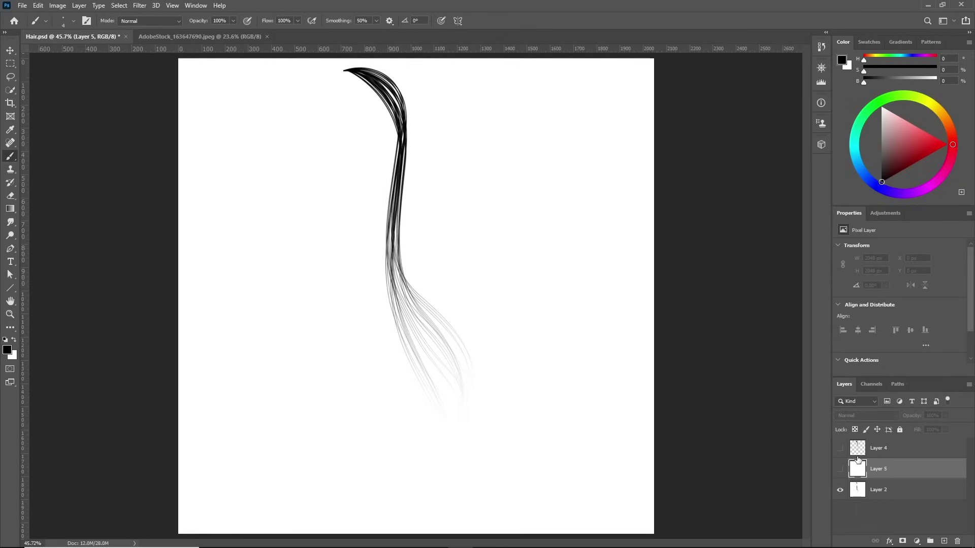
click(839, 468)
click(943, 541)
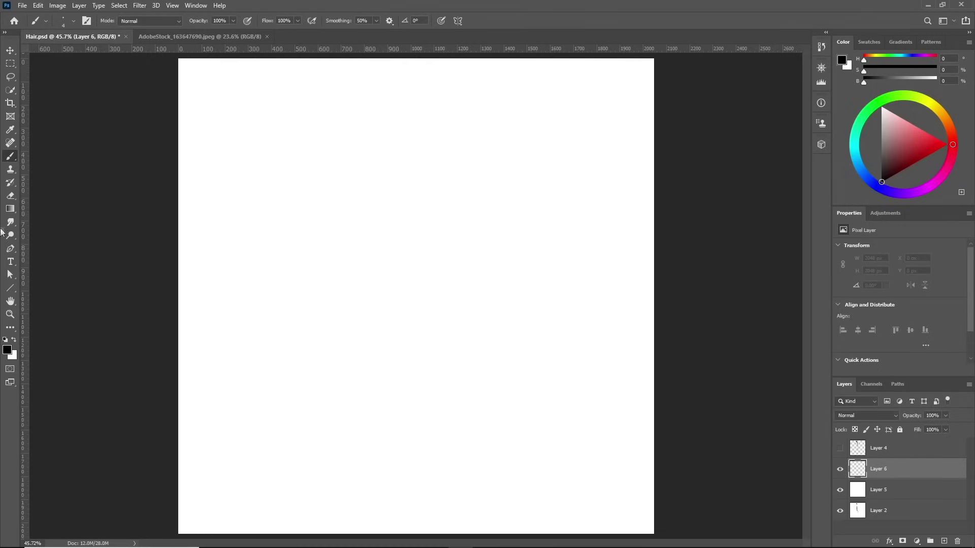
Draw a looping curly hair path running diagonally down the canvas with the Pen tool
click(13, 249)
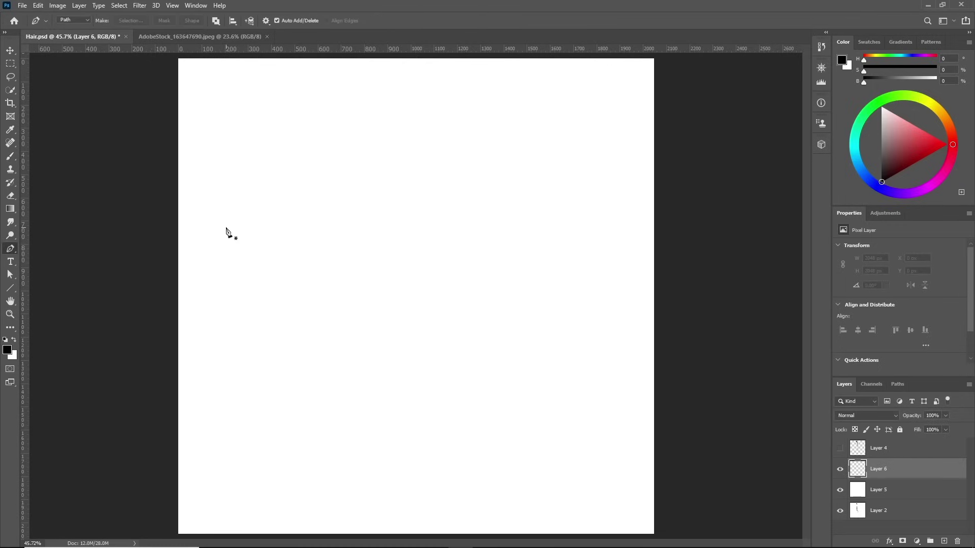
click(318, 111)
mouse_move(333, 132)
mouse_down()
mouse_move(316, 149)
mouse_move(378, 163)
mouse_move(336, 202)
mouse_move(384, 172)
mouse_up()
drag(366, 192, 392, 229)
drag(406, 220, 447, 346)
ctrl+click(453, 280)
Duplicate the curly path and stretch the copy downward to about 112% of its height
drag(276, 120, 495, 323)
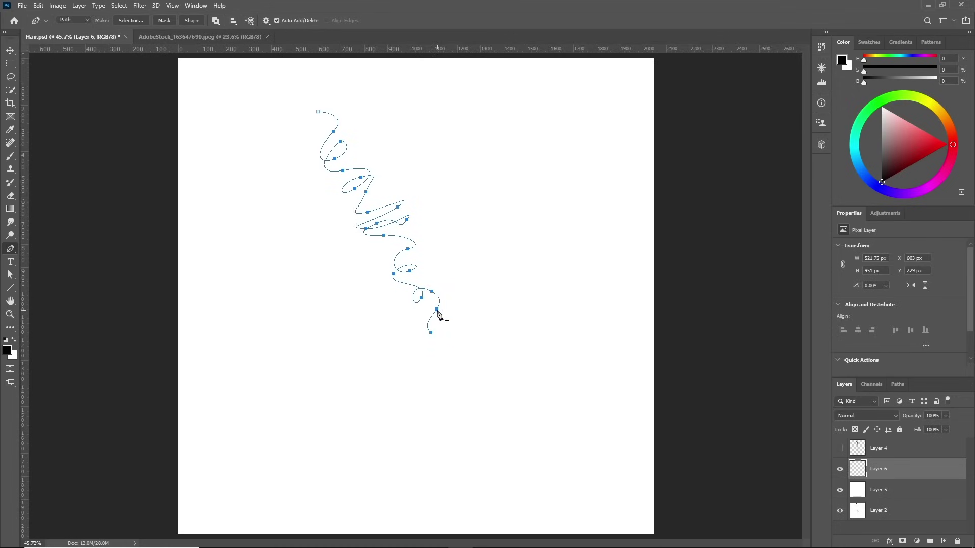
key(alt+Left)
key(ctrl+t)
drag(384, 336, 382, 363)
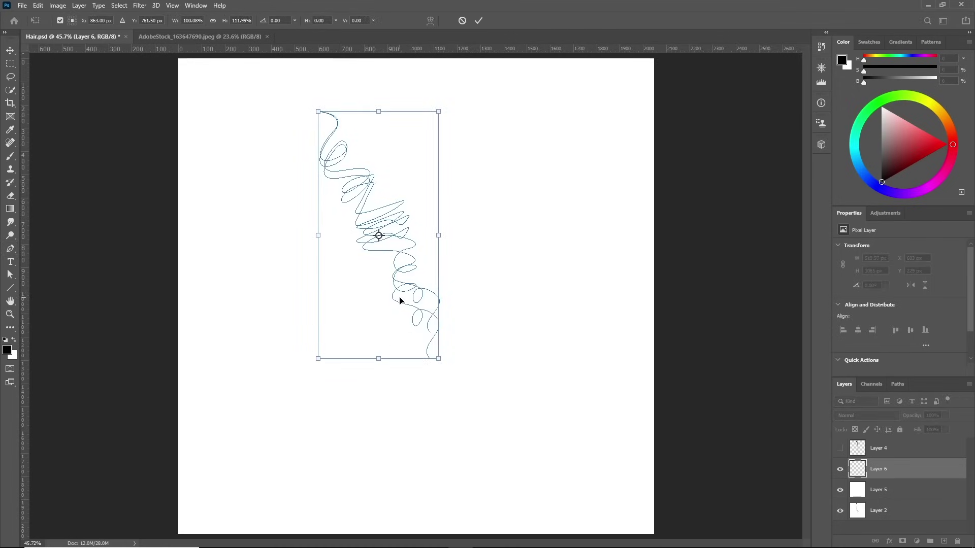
key(Return)
Duplicate both curly curves and warp the copies into narrower, slightly longer curls
drag(273, 89, 498, 434)
key(Left)
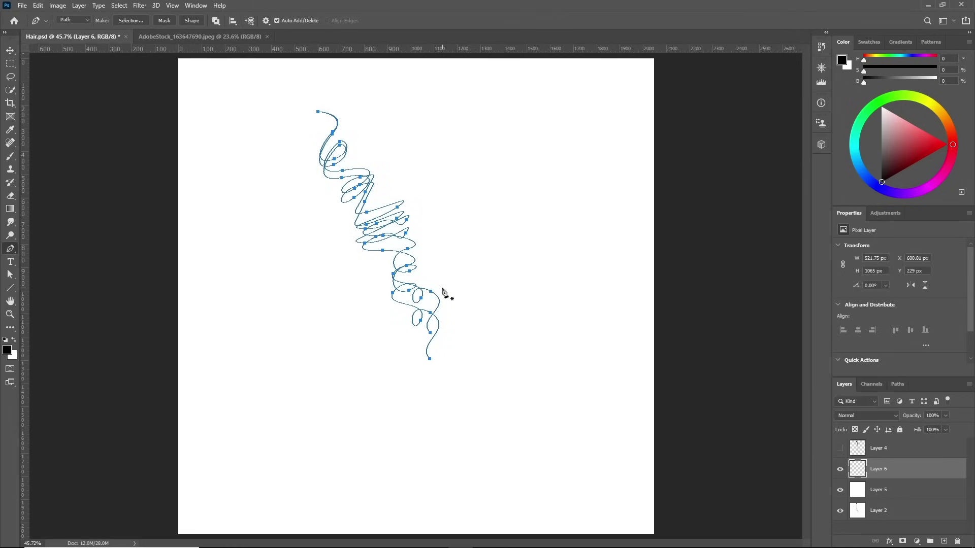
key(ctrl+t)
right_click(394, 275)
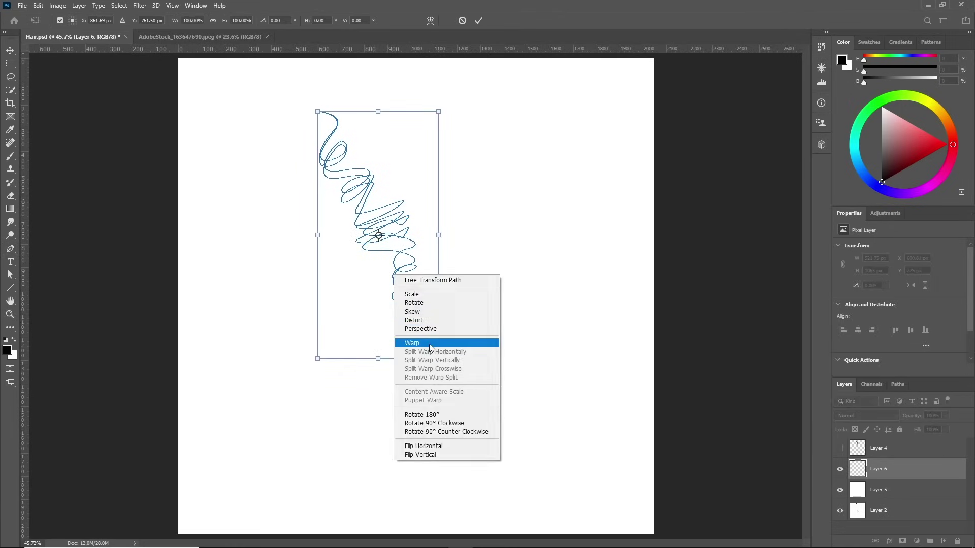
click(429, 347)
drag(381, 333, 395, 362)
drag(356, 216, 390, 222)
click(10, 51)
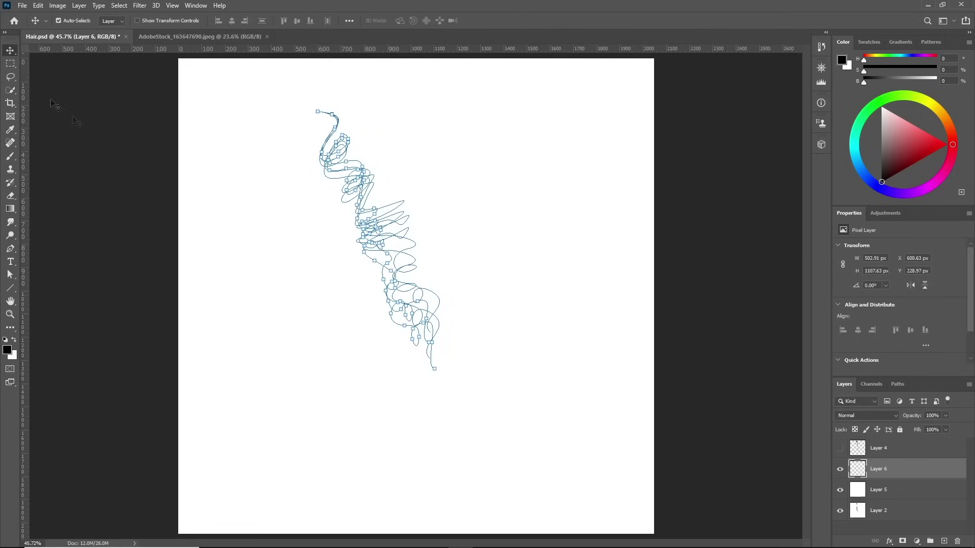
Stroke all the curly curves on Layer 6 with the fading brush
click(12, 248)
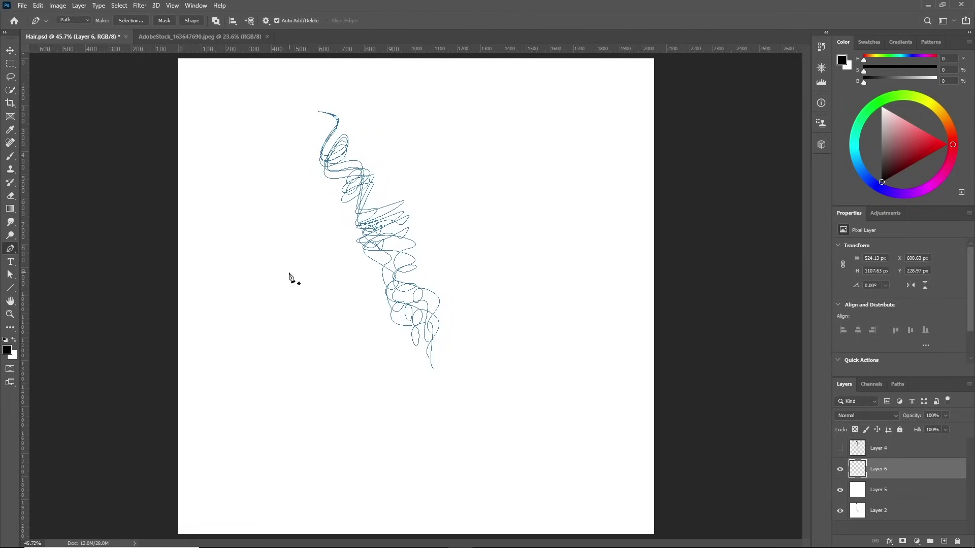
key(b)
key(Return)
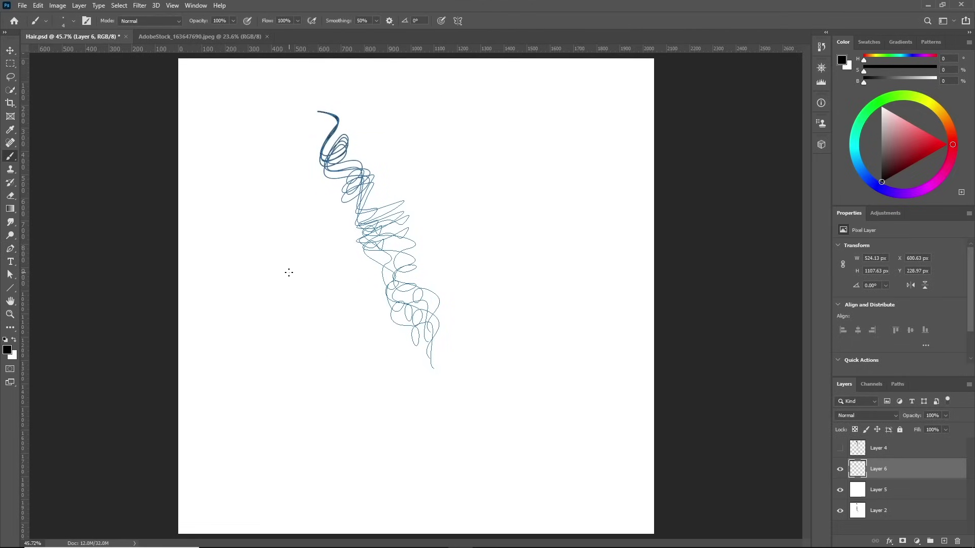
key(Escape)
scroll(388, 212, up, 2)
key(ctrl+h)
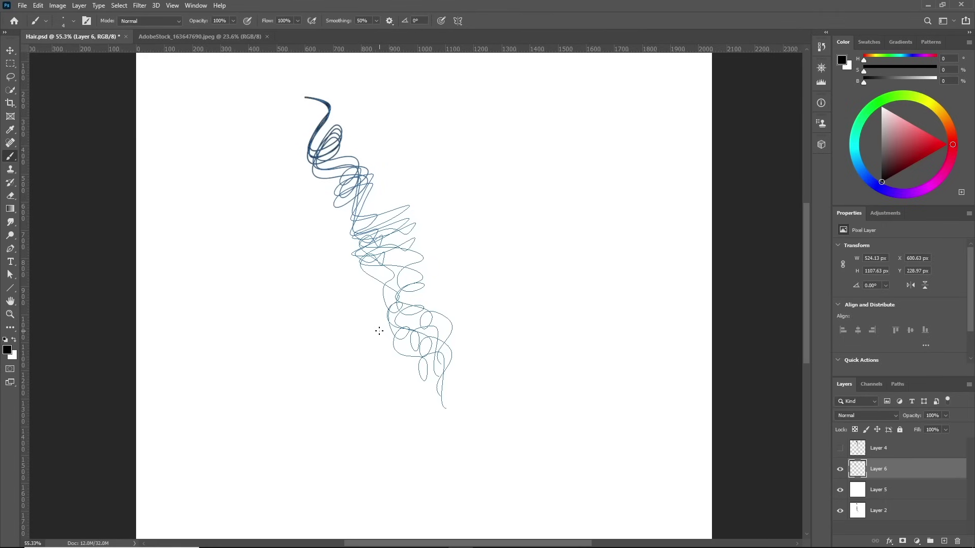
Set the brush's size Fade value to 2400 and close the brush settings
key(F5)
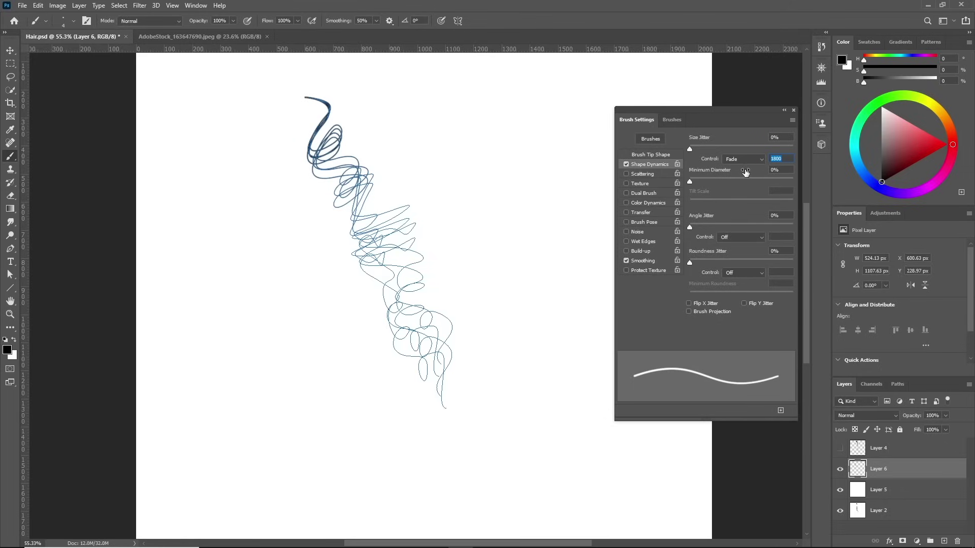
text(2)
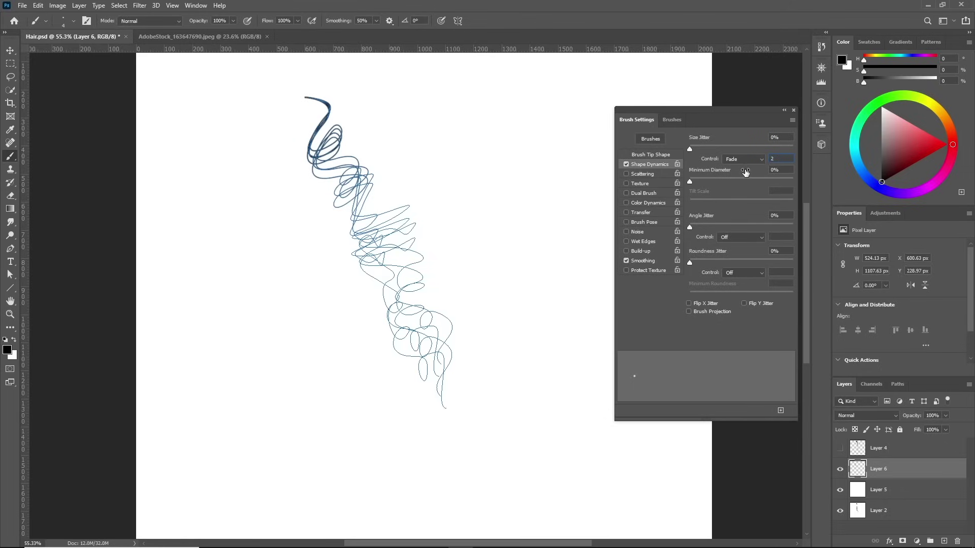
text(00)
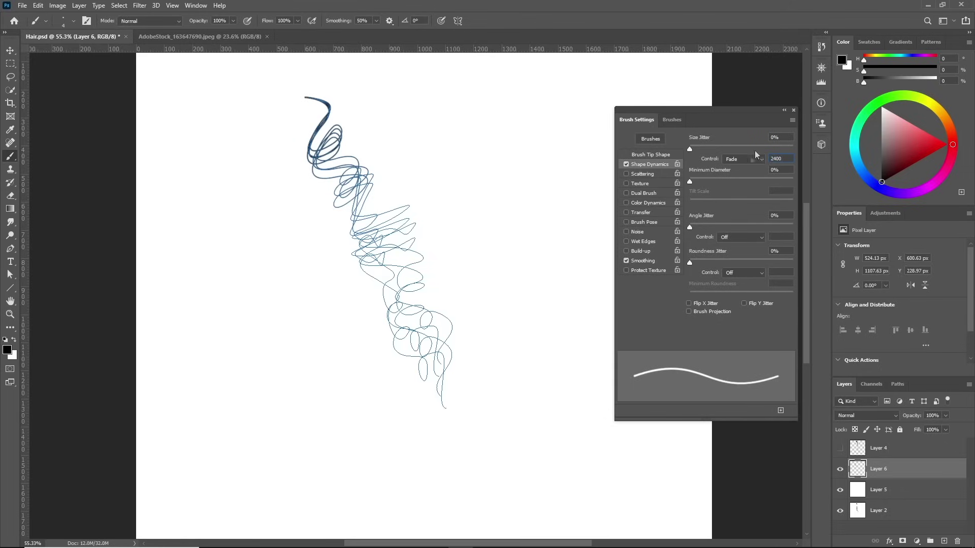
click(793, 110)
Undo the curly stroke, stroke the curves again with the longer fade, and inspect the hidden-path result
key(ctrl+z)
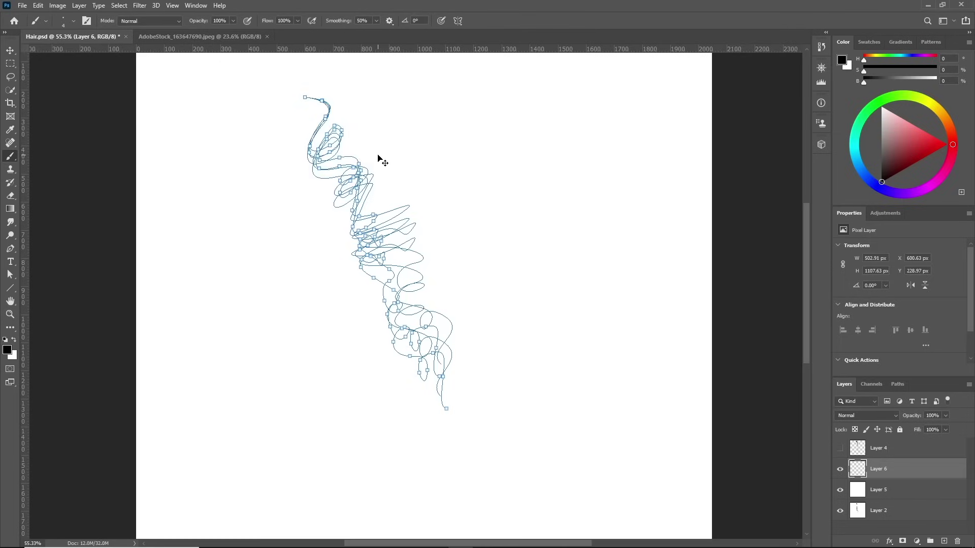
key(Return)
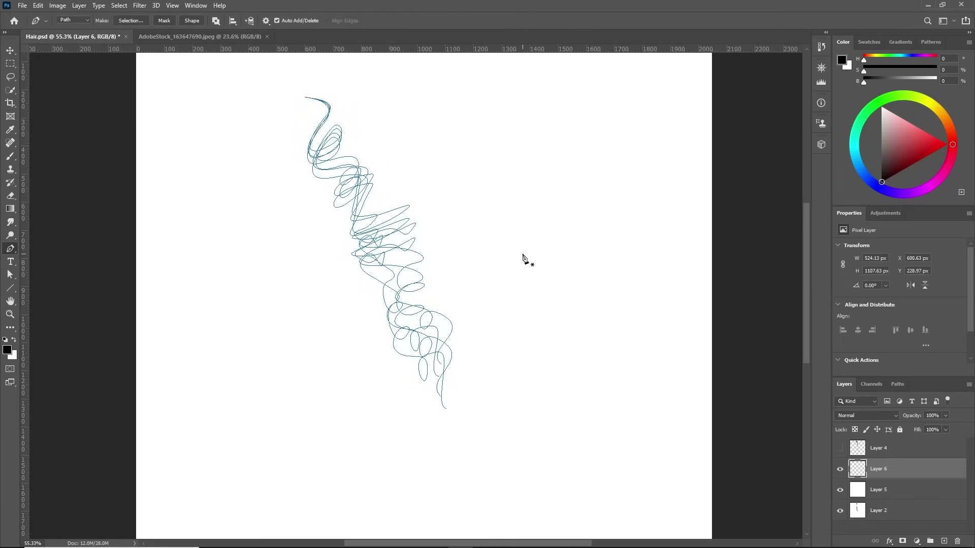
key(Return)
key(Escape)
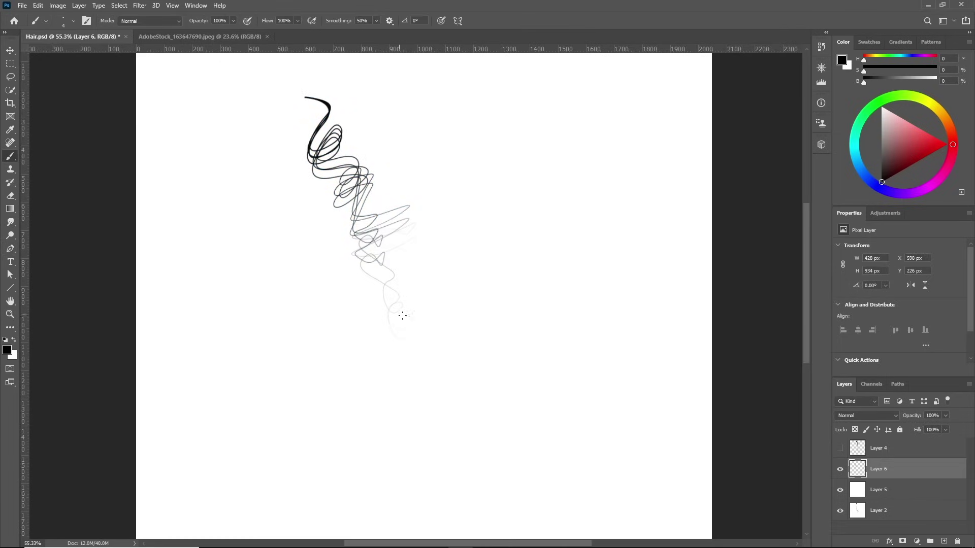
scroll(399, 314, down, 2)
scroll(393, 291, down, 1)
scroll(388, 287, up, 3)
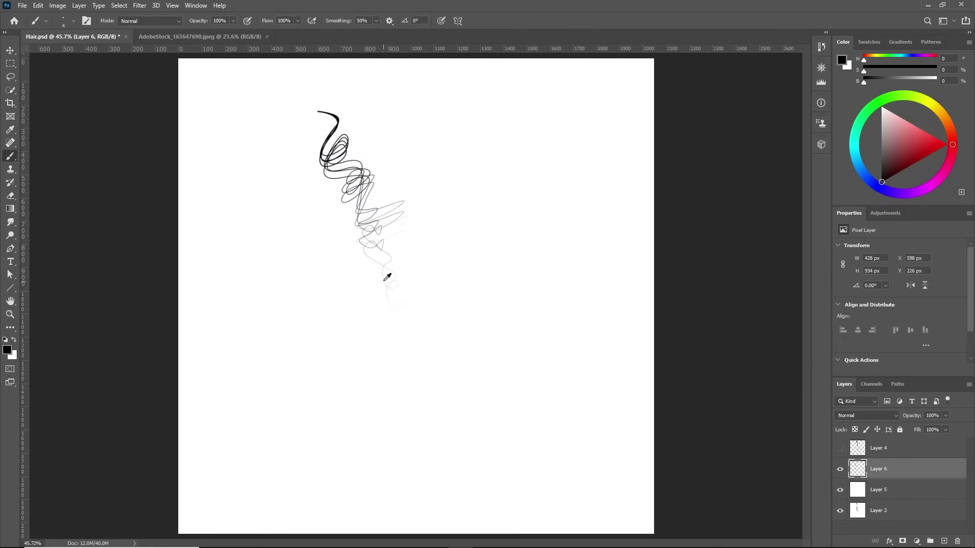
Undo the curly hair's stroke and all its path curves, keeping the empty Layer 6 selected
key(ctrl+z)
key(ctrl+z)
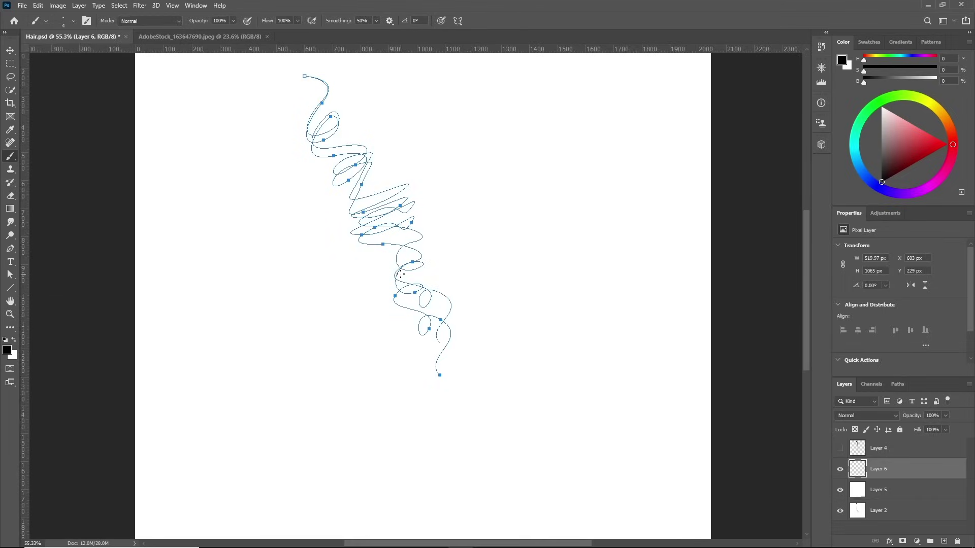
key(ctrl+z)
key(ctrl+z)
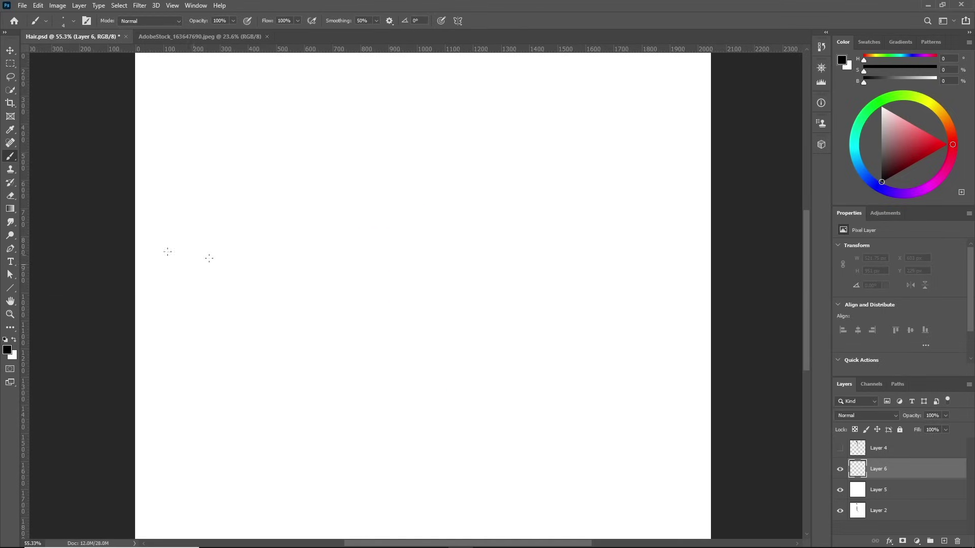
click(5, 253)
scroll(401, 236, down, 2)
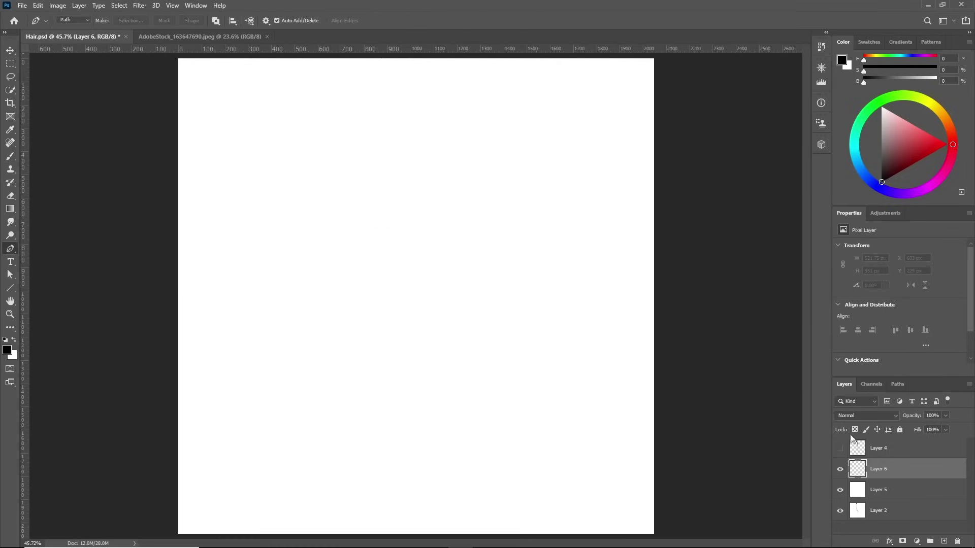
click(883, 450)
click(896, 473)
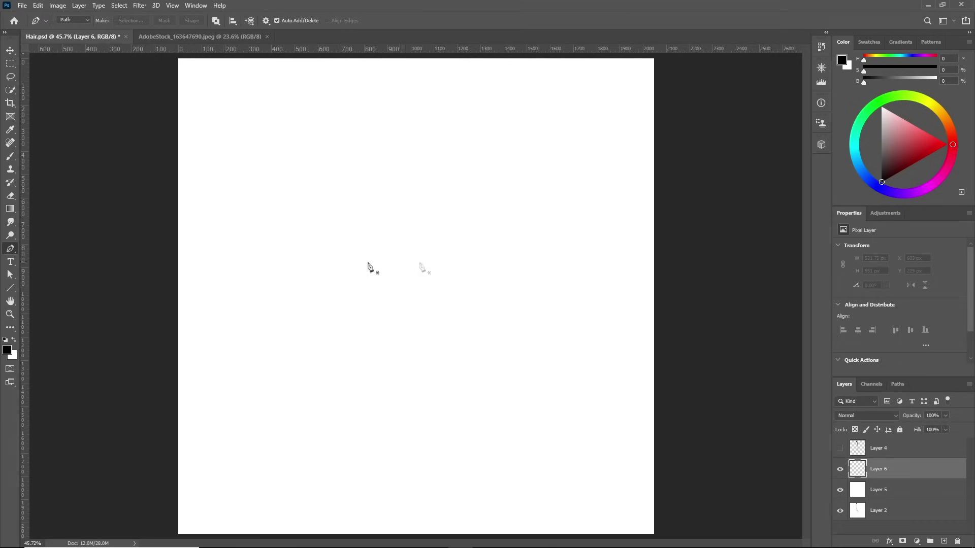
Set the brush's size Fade value to 1900 in Shape Dynamics and close the brush settings
scroll(361, 274, down, 1)
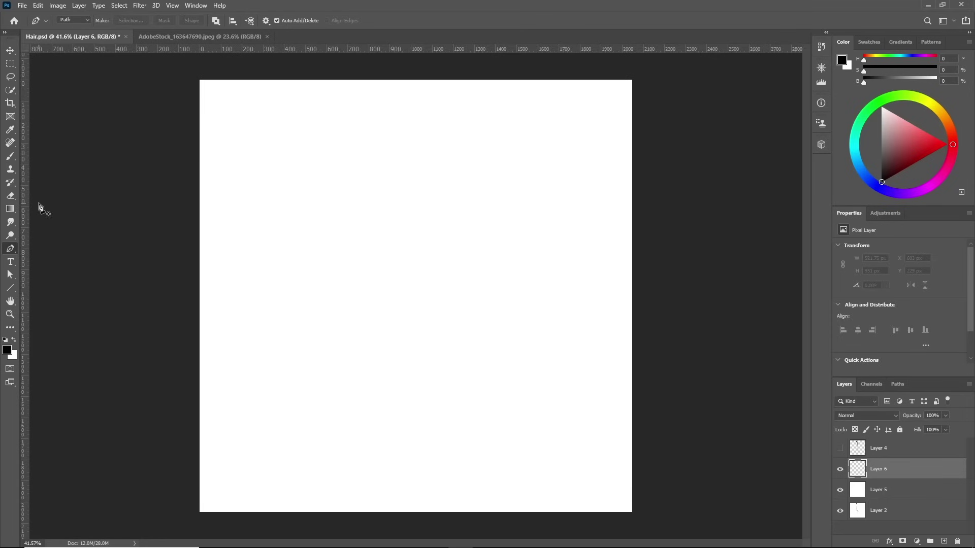
click(11, 155)
key(F5)
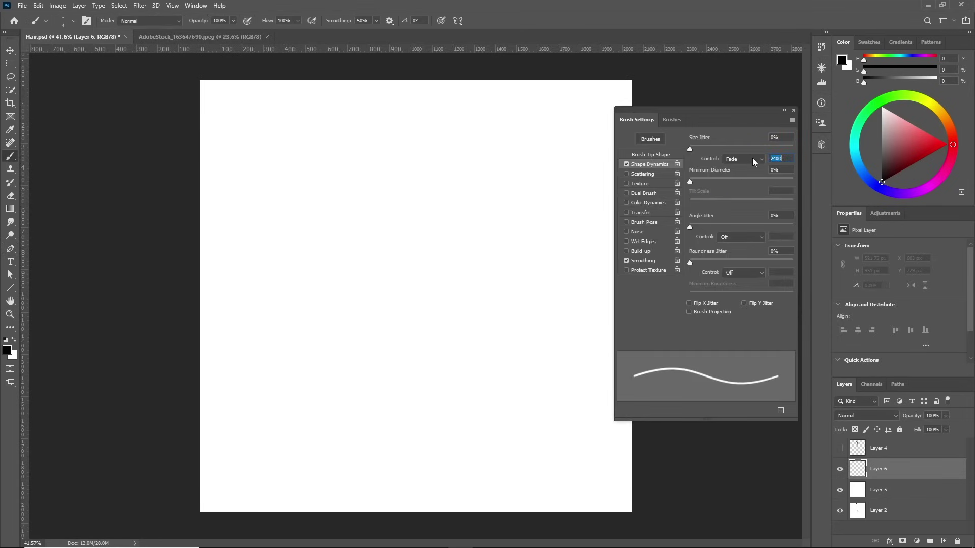
text(1)
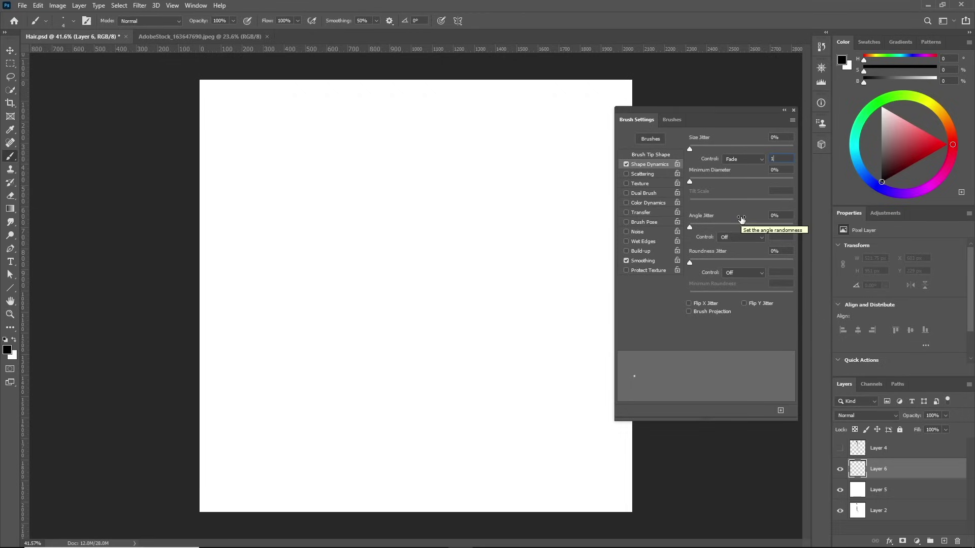
text(900)
click(794, 111)
Draw a long wavy Pen path from near the canvas's upper edge down to its lower edge
click(10, 248)
click(319, 110)
drag(373, 193, 378, 278)
drag(391, 364, 420, 410)
drag(421, 483, 395, 543)
Duplicate the wavy path several times, shifting the lower end of each copy slightly to create separate strands
key(Return)
key(ctrl+alt+t)
drag(375, 484, 386, 466)
key(Return)
key(ctrl+alt+t)
drag(375, 503, 375, 463)
key(Return)
key(ctrl+alt+t)
key(Return)
Transform the copied wavy curves so their lower and middle parts bend toward the right side of the canvas
key(ctrl+t)
drag(385, 427, 458, 451)
key(Return)
key(ctrl+t)
drag(429, 213, 451, 202)
key(Return)
Duplicate the bundle of wavy curves and reshape the copies slightly at their upper and lower ends
key(ctrl+alt+t)
drag(414, 87, 414, 84)
scroll(415, 304, down, 4)
drag(415, 480, 416, 489)
drag(384, 165, 391, 161)
key(Return)
Reshape the wavy bundle so the strands share one root and fan out and cross in the lower half
key(ctrl+t)
drag(463, 492, 451, 456)
drag(434, 287, 451, 261)
drag(472, 143, 462, 153)
key(Return)
key(p)
scroll(502, 315, up, 3)
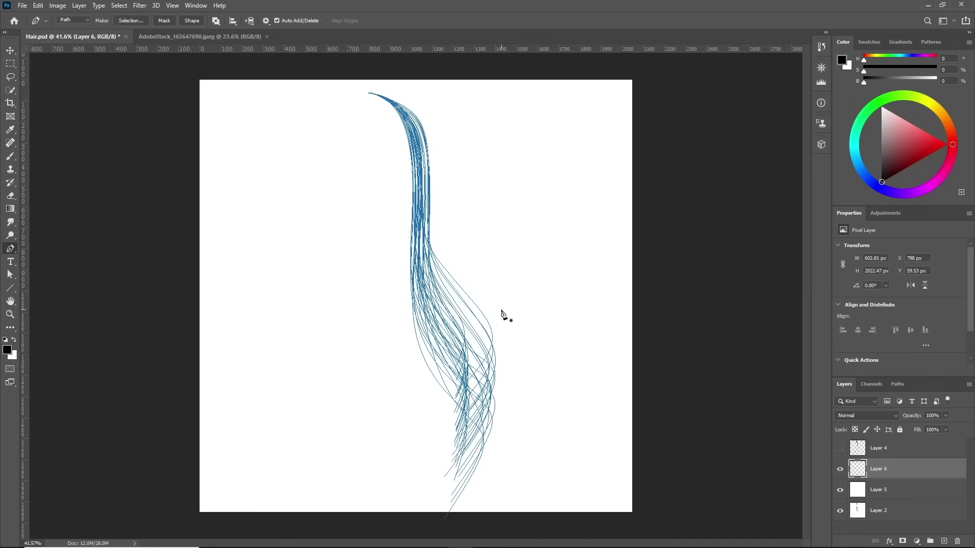
Stroke the wavy curves on Layer 6 with the fading brush, remove the path, and inspect the hair
key(b)
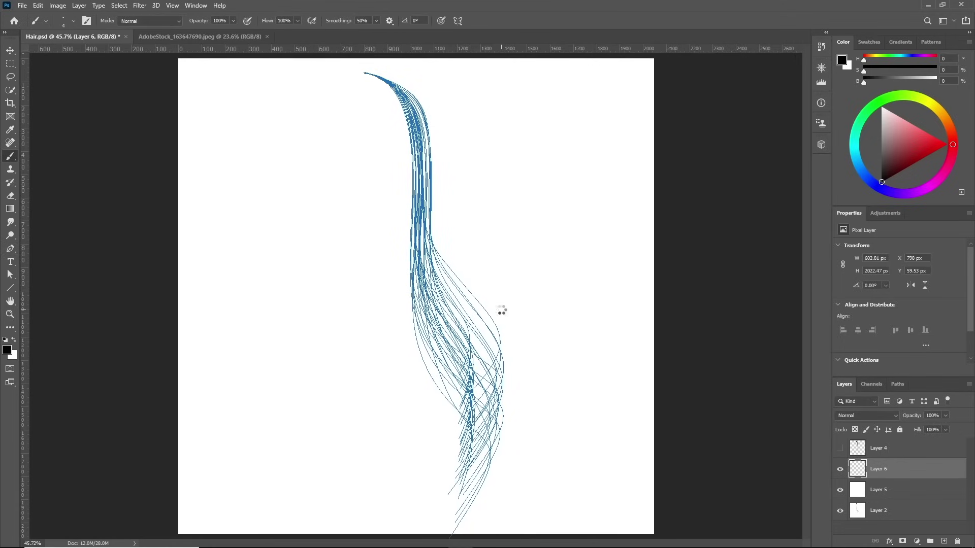
key(Return)
key(Delete)
scroll(495, 307, down, 2)
scroll(505, 311, up, 2)
scroll(489, 329, down, 1)
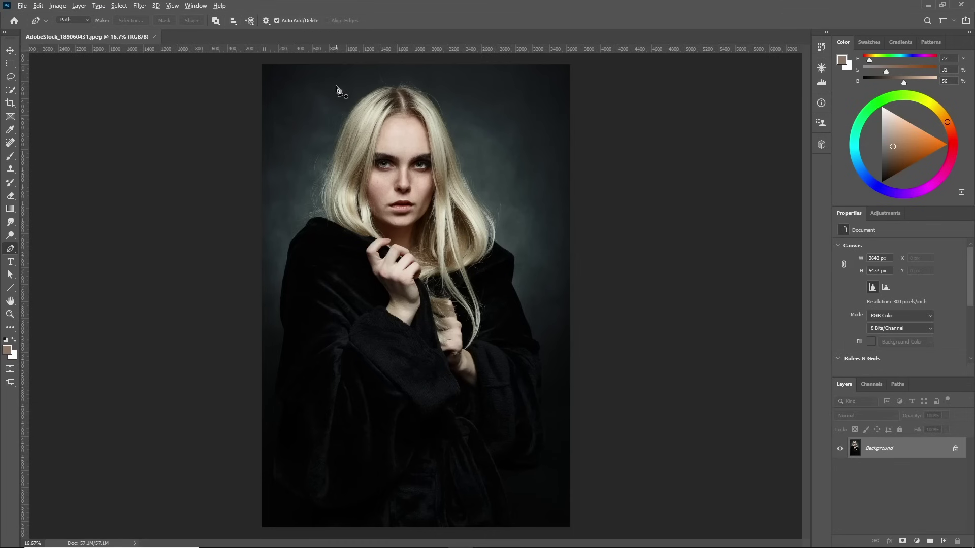
Add a new empty layer above the Background of the blonde portrait photo
scroll(337, 92, up, 3)
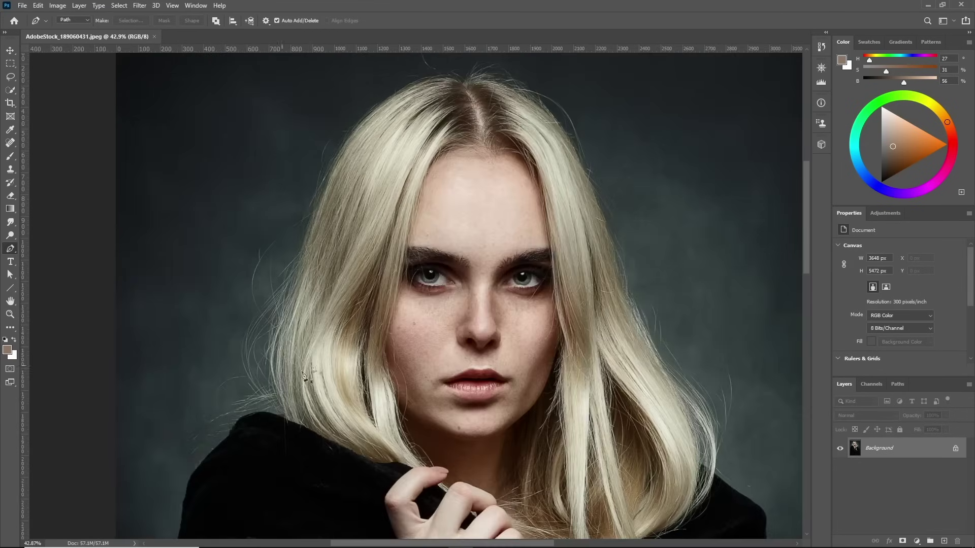
scroll(398, 211, down, 2)
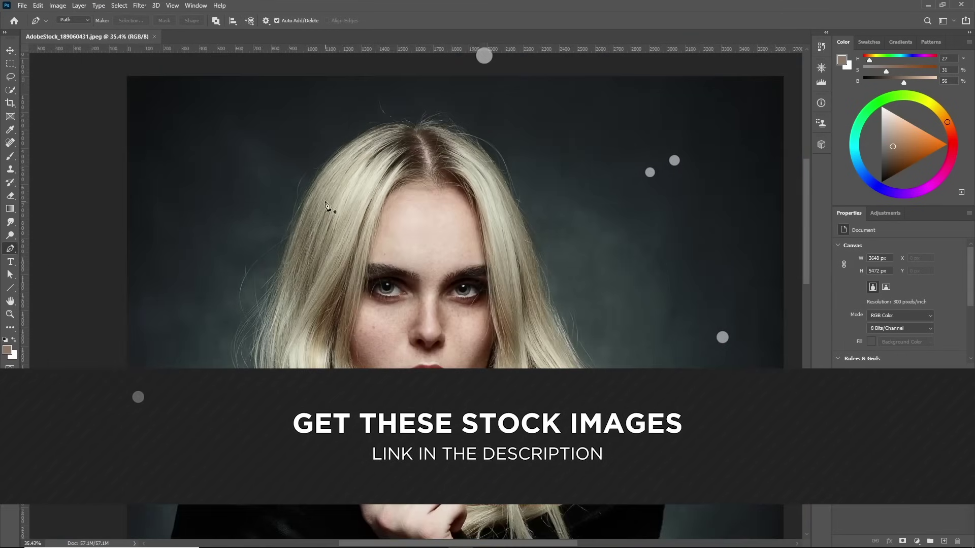
click(944, 541)
scroll(350, 231, up, 5)
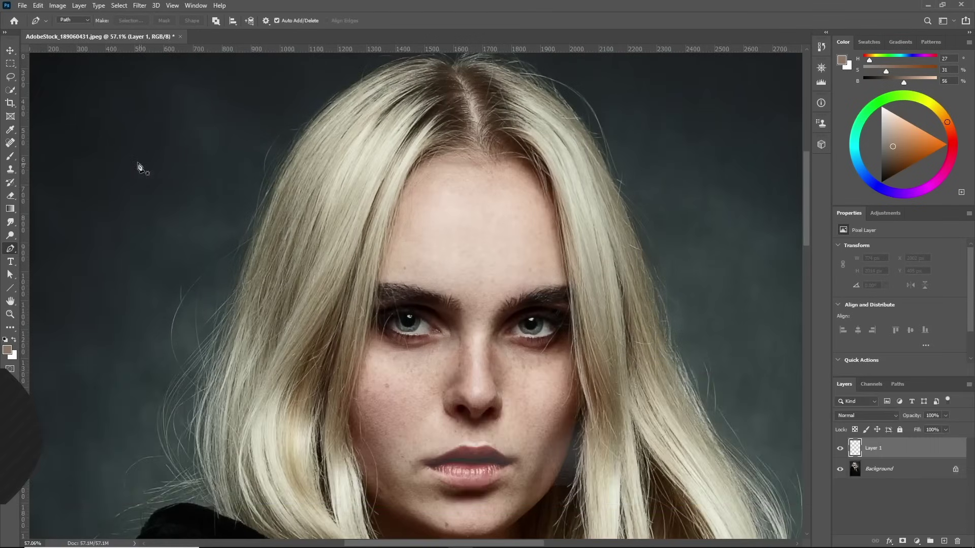
Trace a curved Pen path from the hair parting along the outer left edge of the hair to the shoulder
scroll(144, 169, up, 1)
click(449, 106)
drag(308, 157, 214, 248)
alt+click(309, 156)
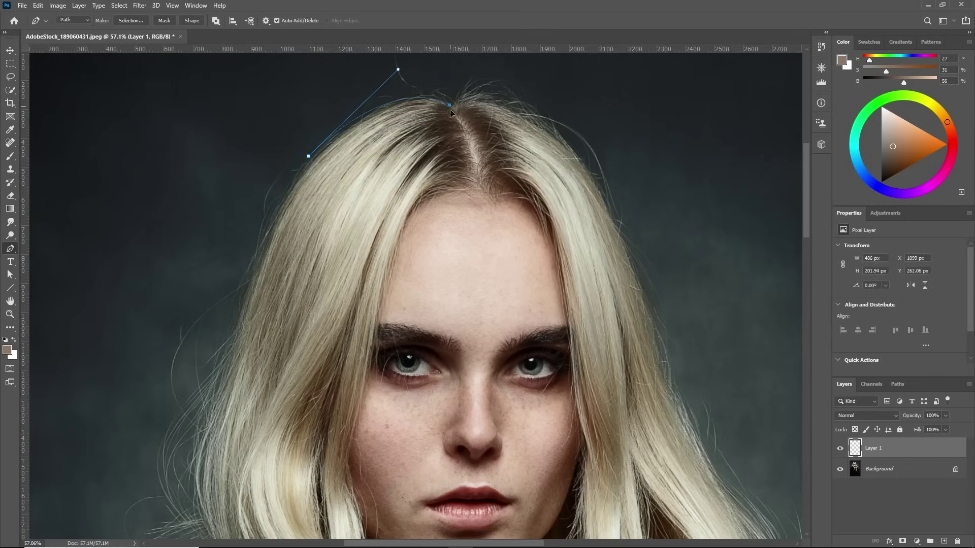
key(ctrl+z)
scroll(206, 360, down, 2)
drag(211, 360, 163, 458)
scroll(163, 460, down, 2)
drag(223, 468, 255, 486)
scroll(268, 401, down, 2)
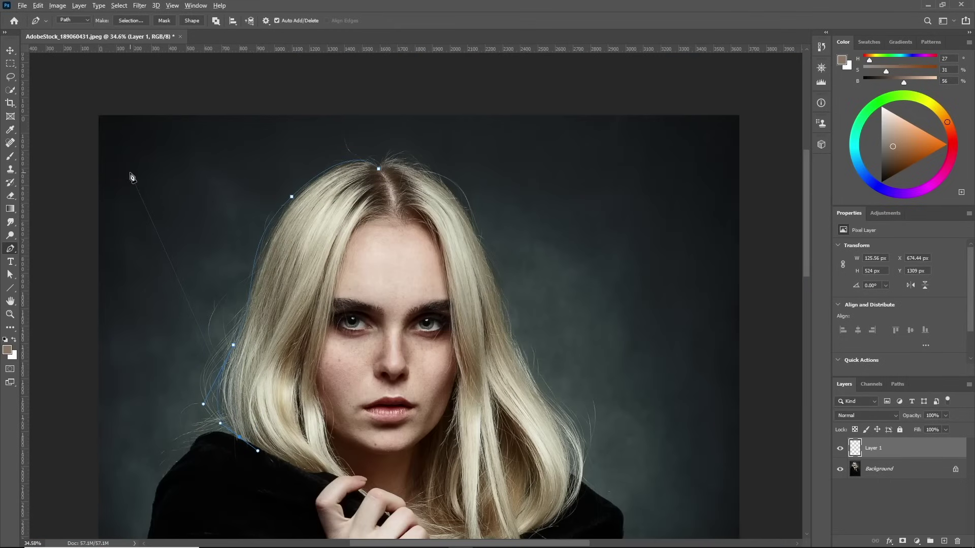
Select the traced hair path and duplicate it with the lower end stretched slightly downward
drag(142, 170, 320, 482)
scroll(268, 403, up, 2)
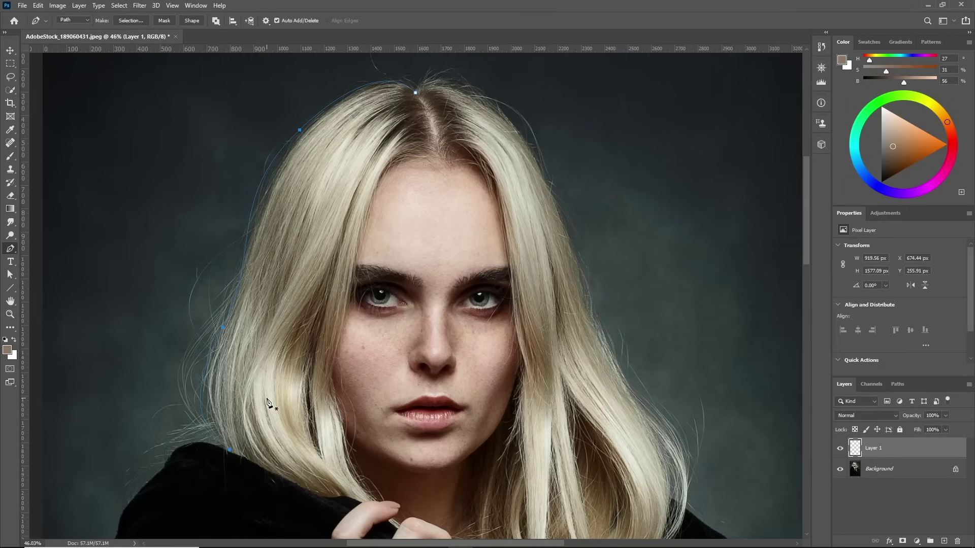
key(ctrl+t)
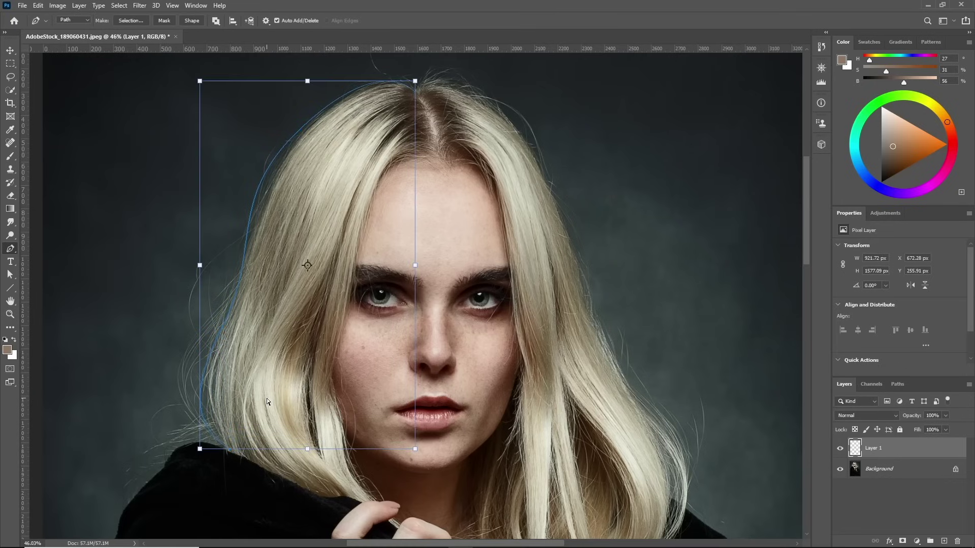
drag(303, 450, 305, 463)
key(Return)
Select the hair paths, make further copies with slightly different size and offset, and select the whole bundle
drag(102, 106, 341, 492)
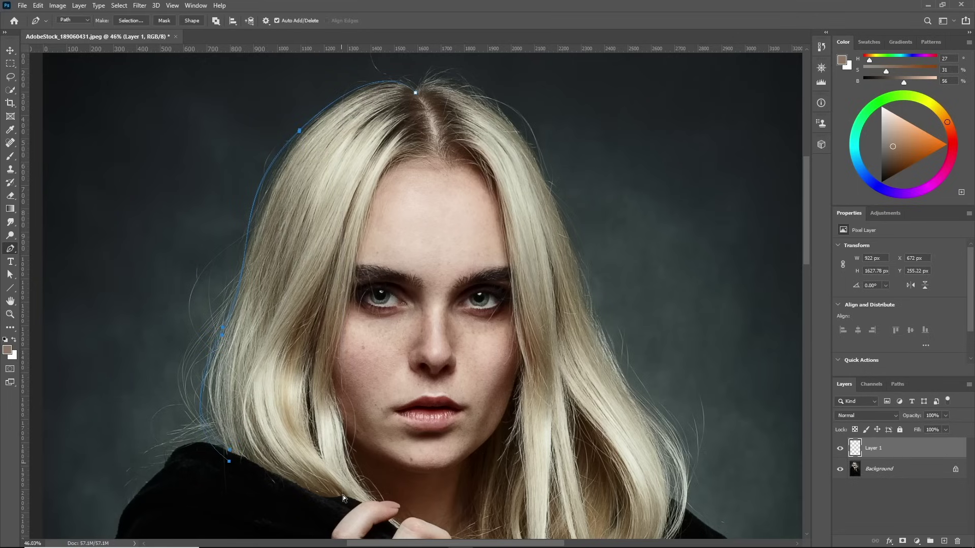
key(ctrl+v)
key(ctrl+t)
right_click(268, 388)
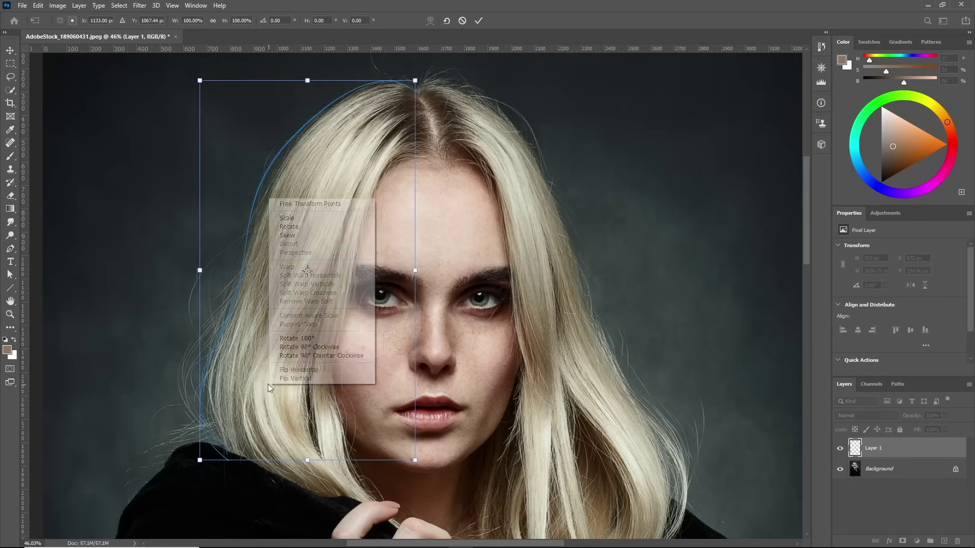
click(264, 400)
drag(303, 461, 301, 451)
key(Return)
scroll(257, 350, down, 2)
drag(127, 112, 319, 480)
key(Left)
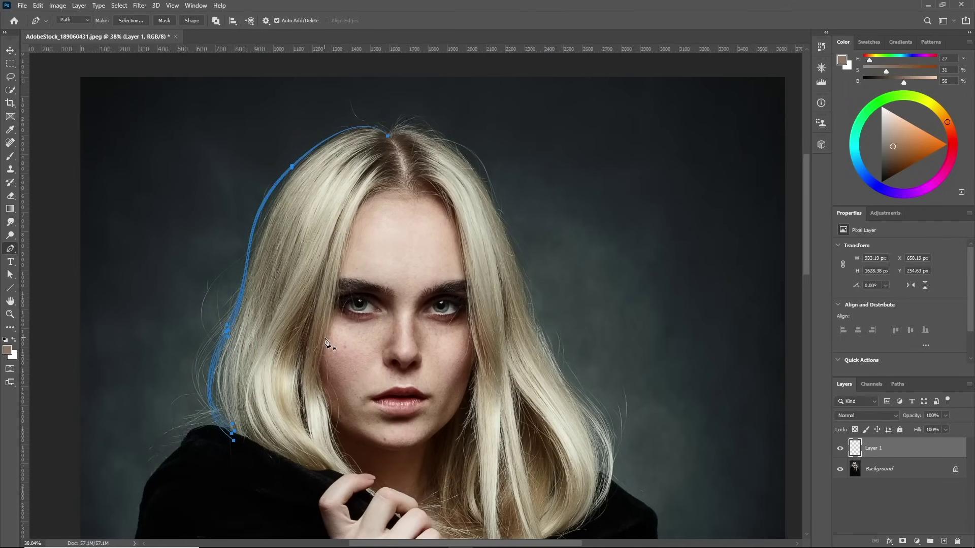
Warp the bundle of hair paths, pulling its lower part outward and down to spread the strands over the shoulder
key(ctrl+t)
right_click(278, 254)
click(299, 320)
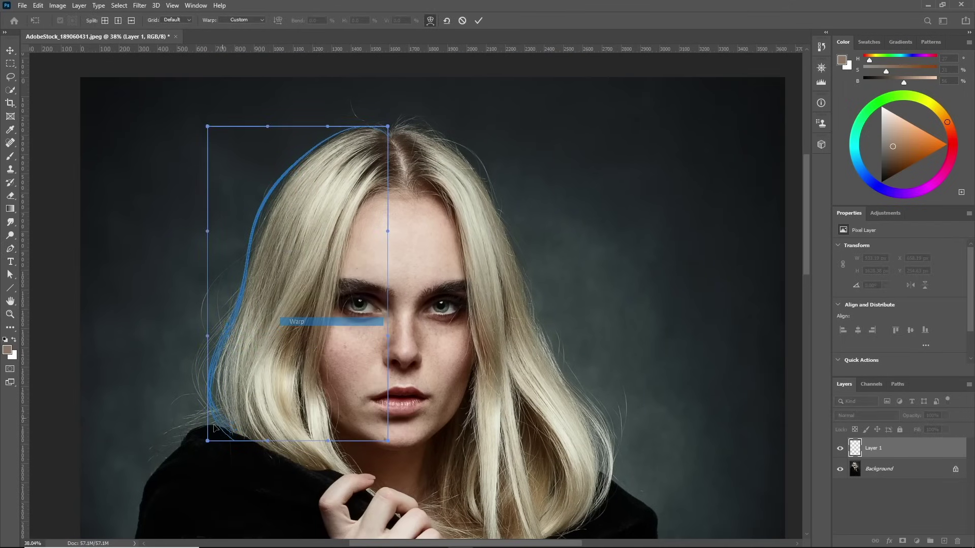
drag(249, 429, 182, 439)
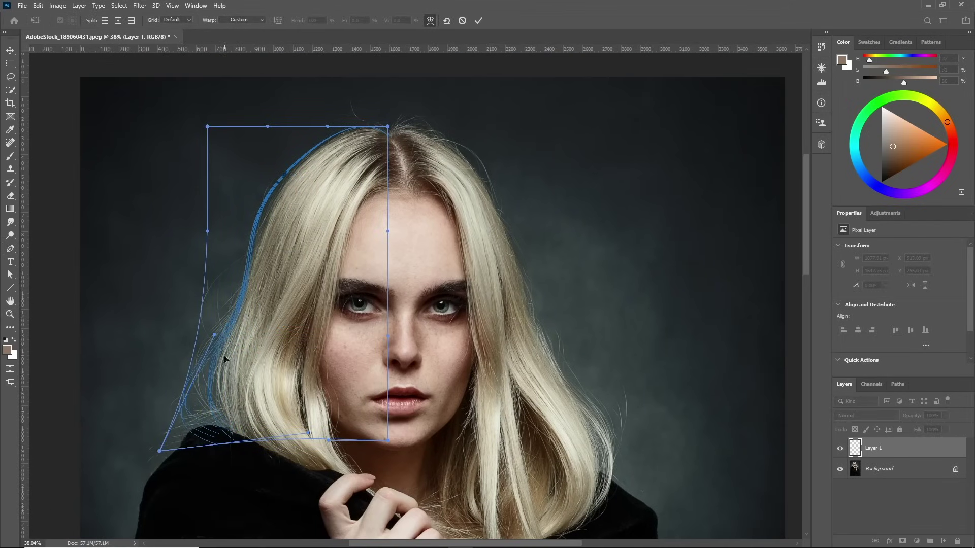
drag(216, 336, 247, 317)
drag(307, 435, 237, 481)
drag(199, 443, 226, 437)
drag(275, 472, 259, 463)
drag(254, 314, 227, 285)
drag(321, 197, 308, 196)
key(Return)
Warp the hair paths again, adjusting their lower ends and middle so they follow the hair's left outline more naturally
key(ctrl+t)
key(Return)
key(ctrl+t)
click(430, 20)
drag(207, 335, 235, 322)
drag(207, 441, 190, 430)
drag(257, 439, 233, 493)
alt+click(259, 276)
drag(259, 276, 250, 276)
alt+click(226, 273)
key(Return)
key(v)
key(p)
key(ctrl+t)
click(430, 21)
key(Return)
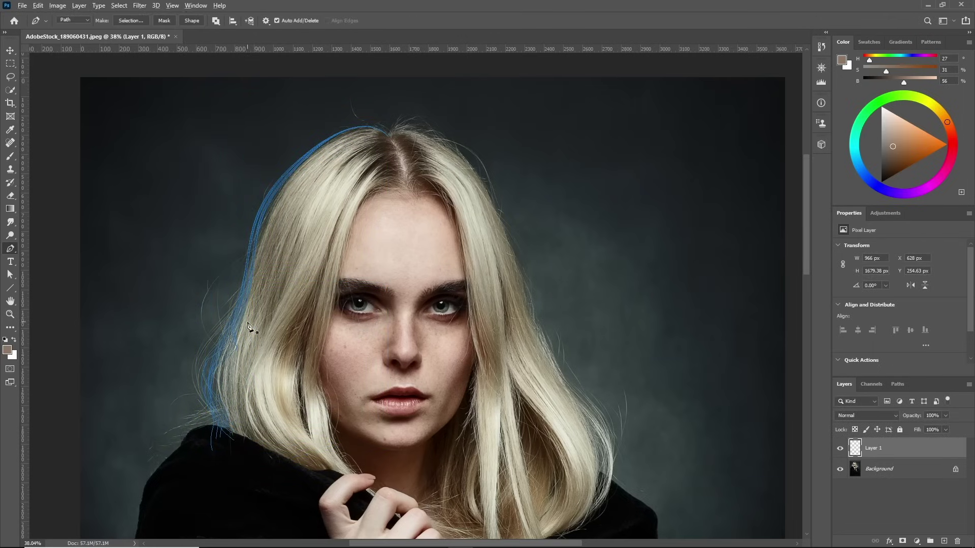
Check the photo's pixel dimensions in the Image Size settings without changing them
scroll(249, 325, up, 2)
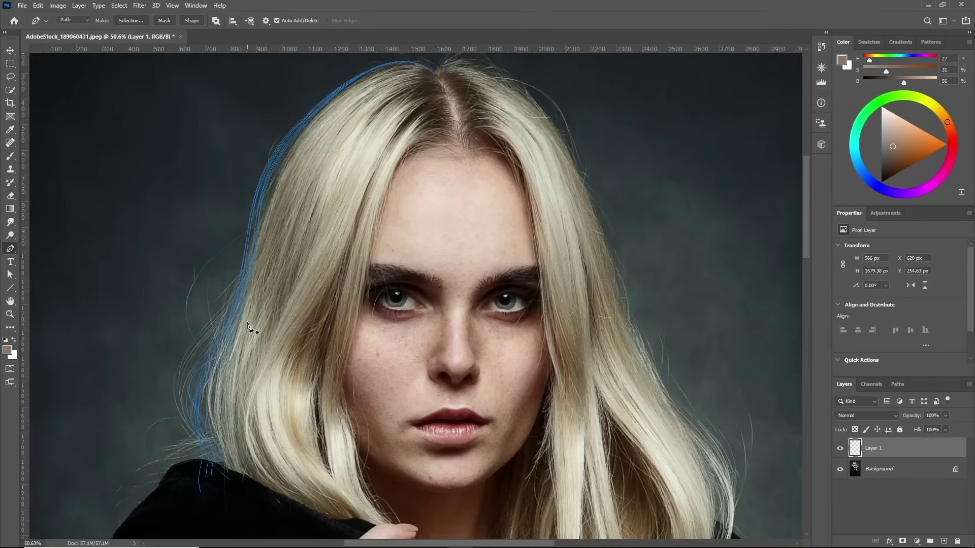
click(57, 6)
click(112, 81)
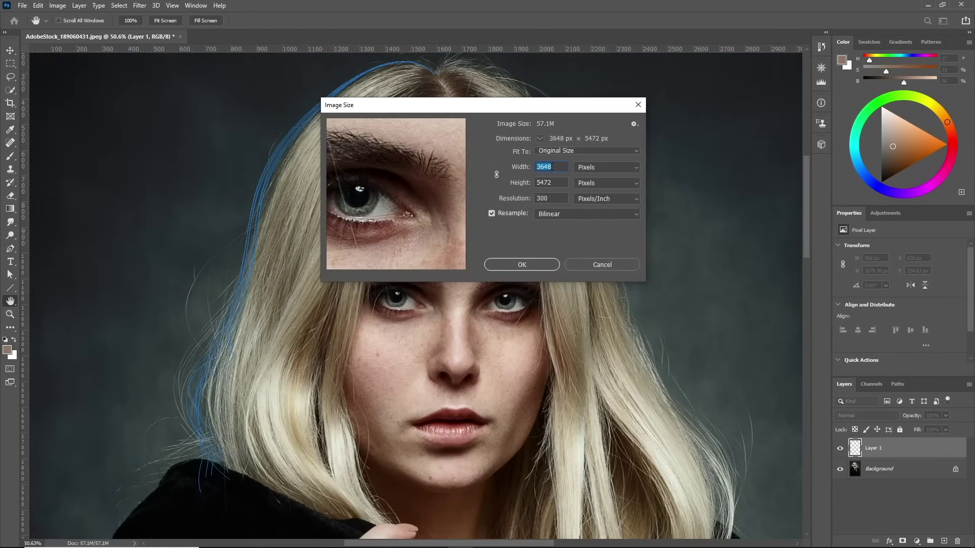
key(Tab)
click(599, 265)
key(p)
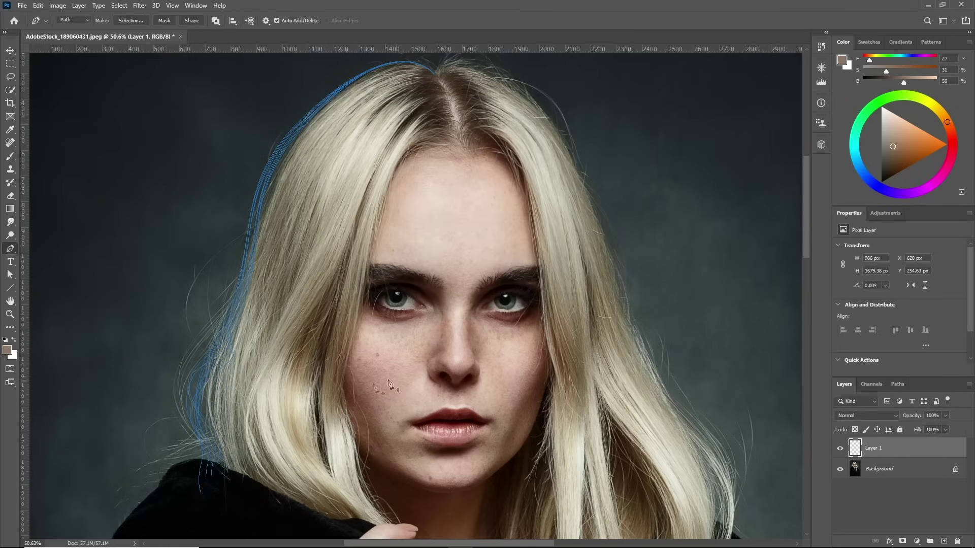
Check the brush's size Fade setting in Shape Dynamics and return to the Pen tool
key(F5)
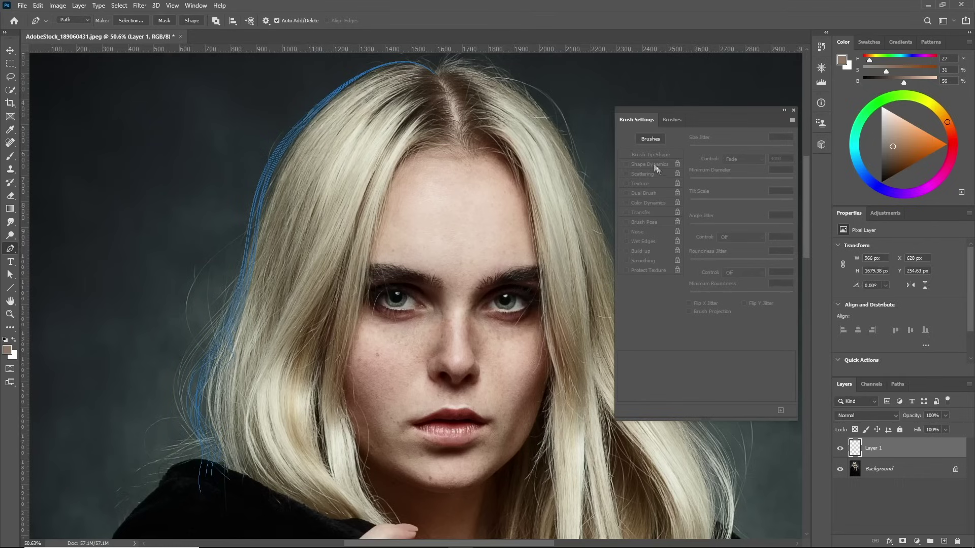
click(10, 158)
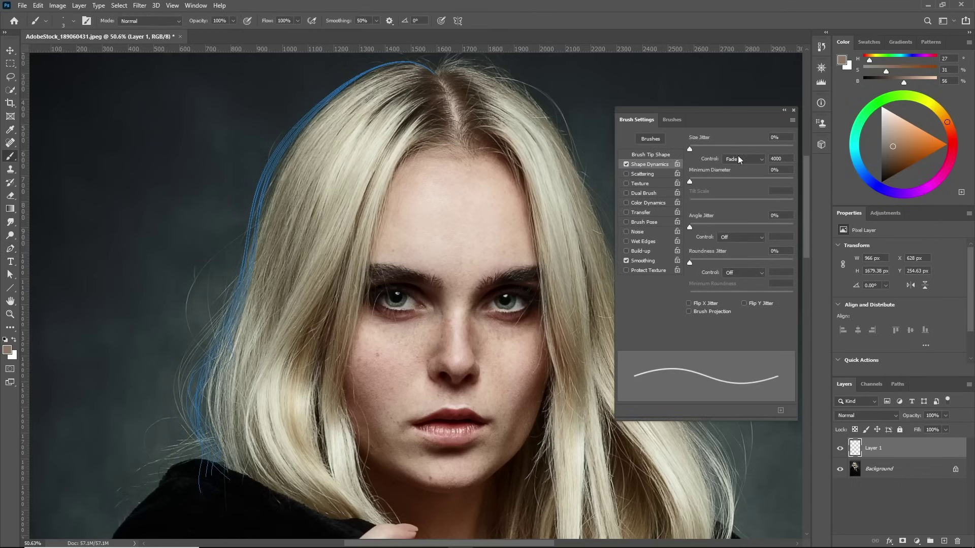
click(794, 110)
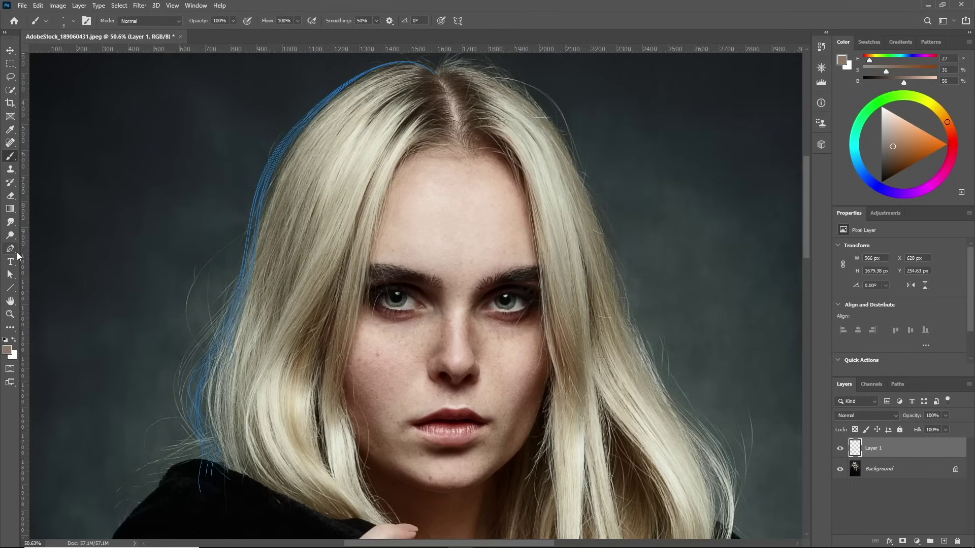
click(10, 249)
Sample a blonde-grey hair tone near the left edge of the hair as the foreground colour
scroll(285, 145, up, 5)
key(b)
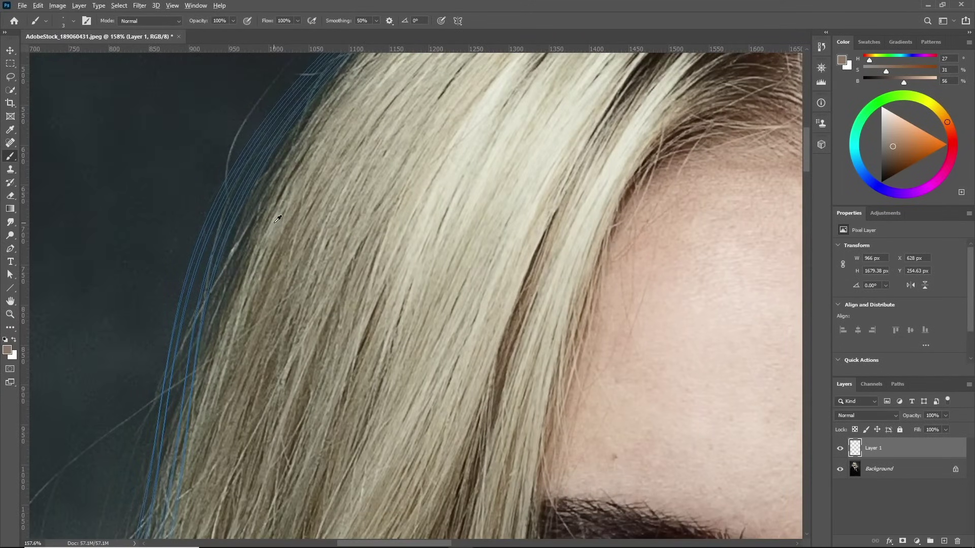
alt+click(278, 219)
alt+click(276, 217)
click(10, 249)
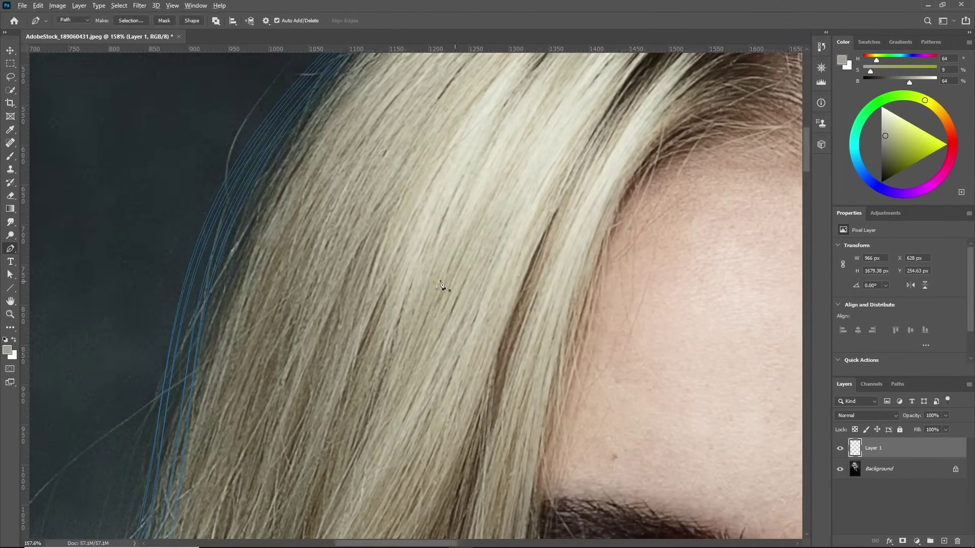
Stroke the hair paths on Layer 1 with the fading brush in the sampled hair colour
scroll(432, 274, down, 7)
scroll(384, 345, down, 1)
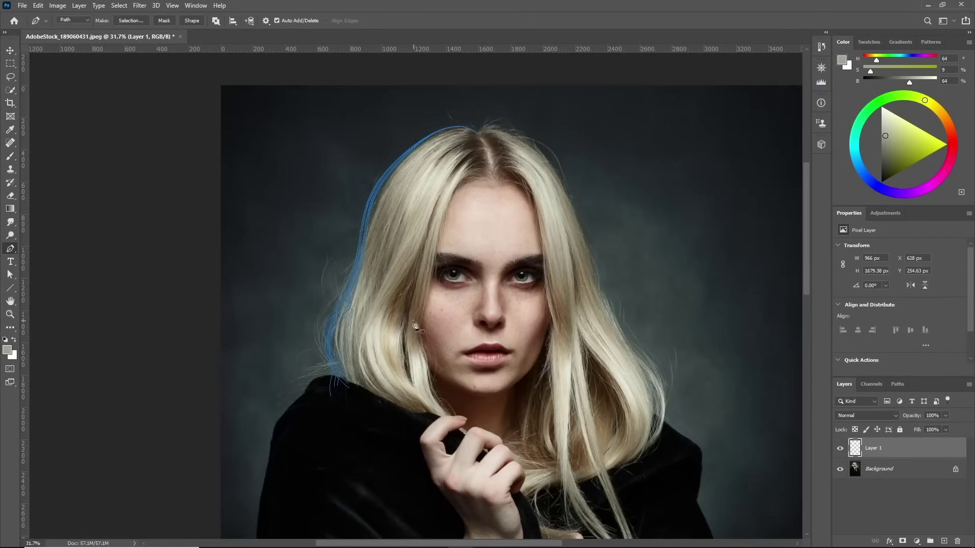
scroll(398, 274, up, 1)
key(b)
key(Return)
scroll(396, 180, up, 6)
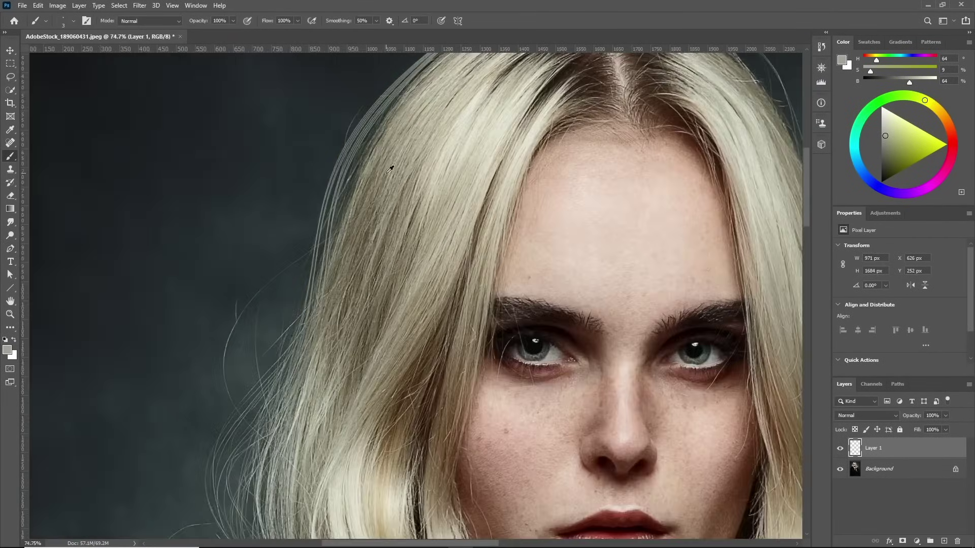
Compare the portrait with and without the painted strands by toggling Layer 1's visibility, and examine them along the head
scroll(364, 155, down, 3)
scroll(373, 129, up, 2)
scroll(371, 131, down, 4)
scroll(372, 129, up, 2)
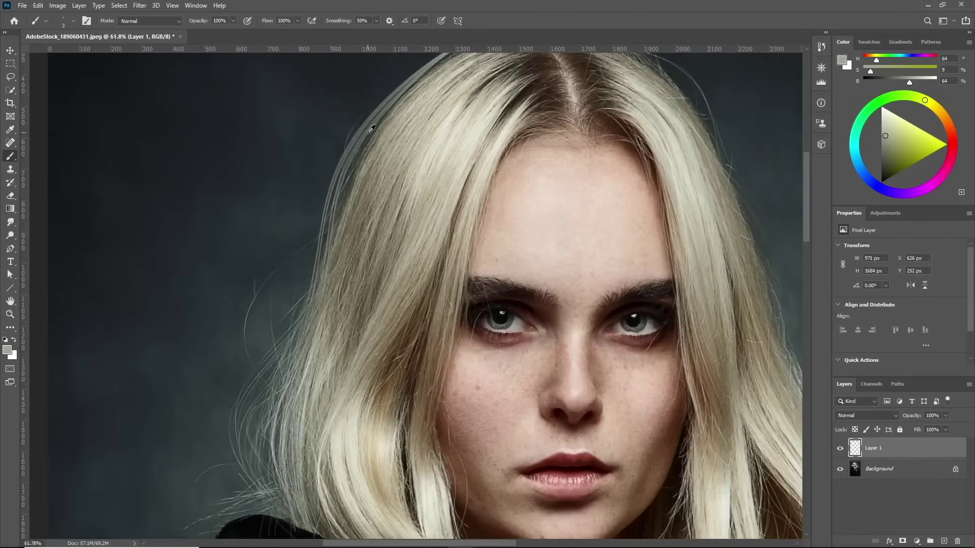
click(841, 449)
click(840, 448)
scroll(401, 109, down, 3)
scroll(398, 194, up, 5)
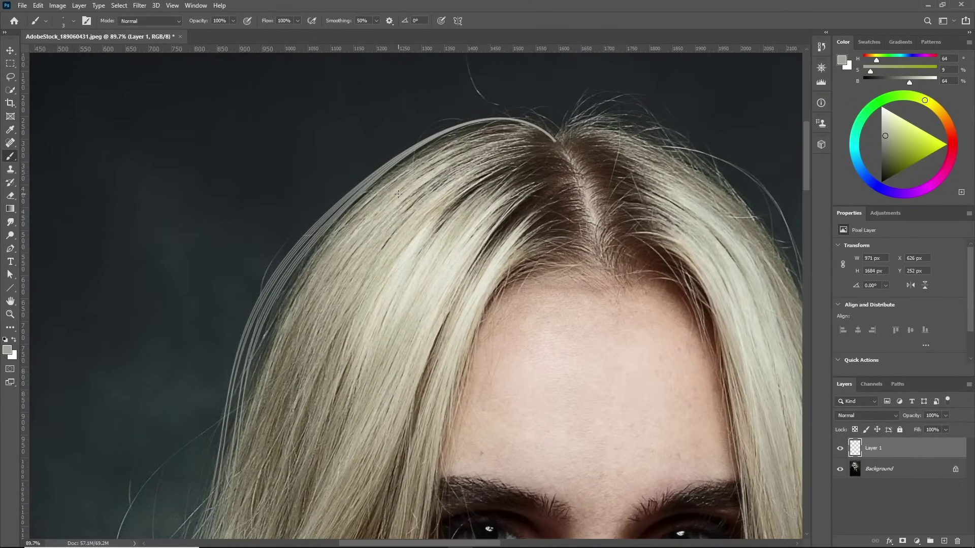
Move the painted strands on Layer 1 slightly right and down, closer to the head
key(ctrl+t)
drag(409, 217, 436, 223)
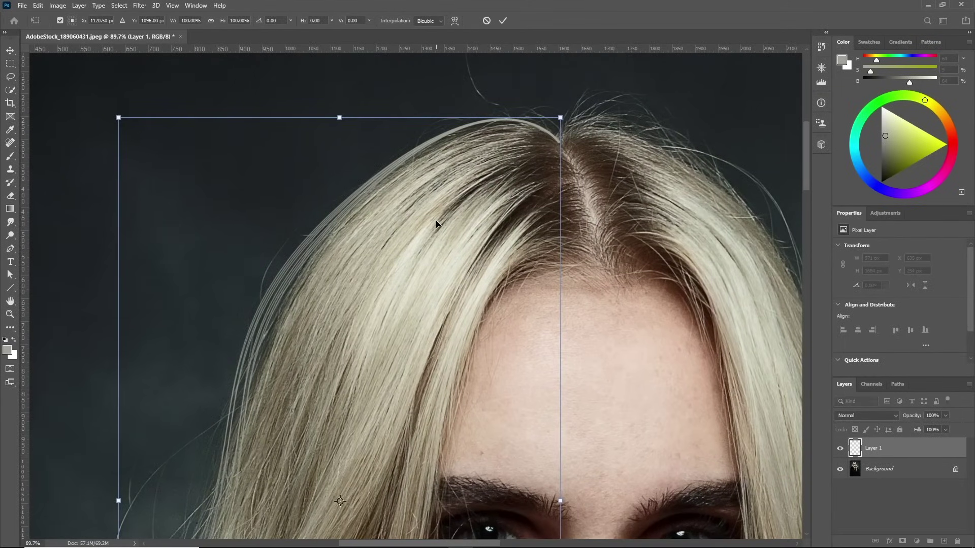
key(Escape)
scroll(416, 223, down, 9)
scroll(389, 472, up, 4)
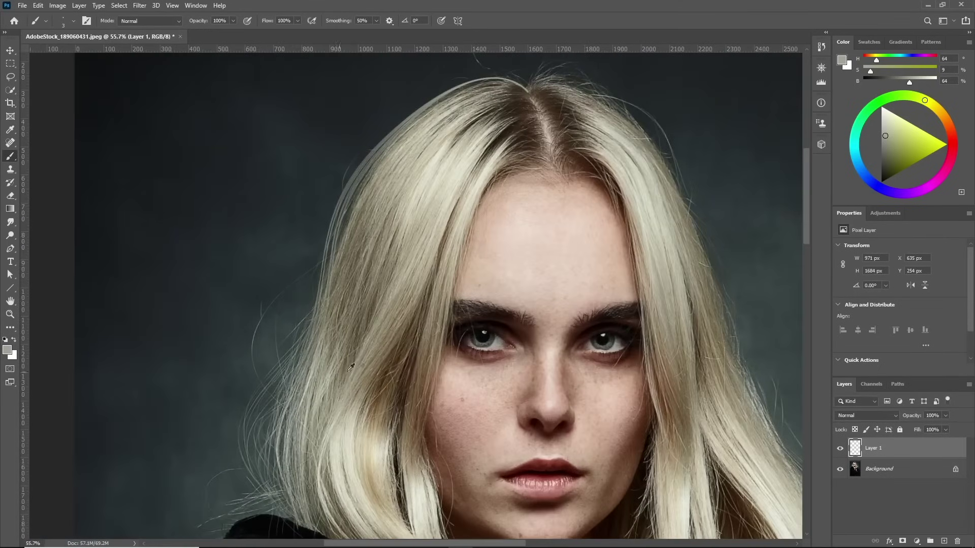
Convert the locked Background into a regular layer with the default name Layer 0
click(909, 472)
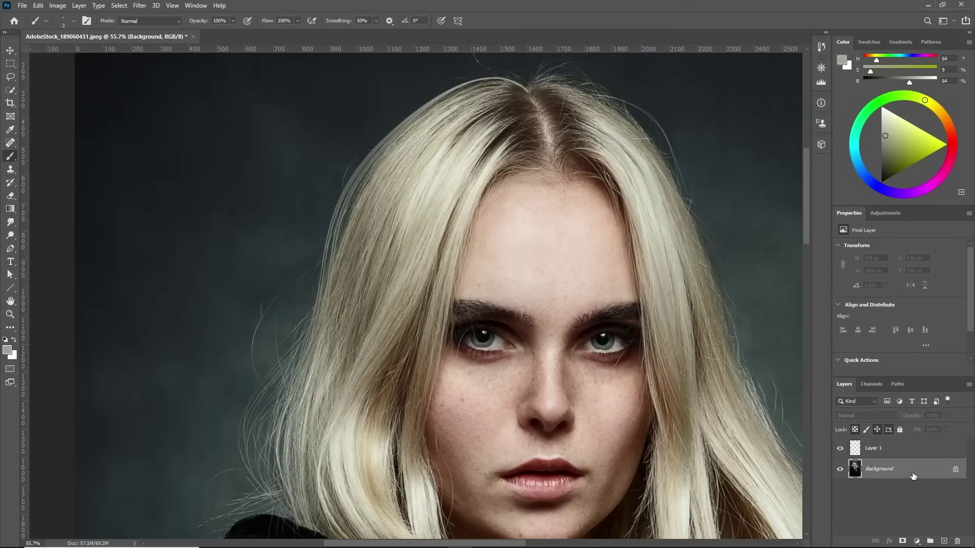
double_click(905, 479)
key(Return)
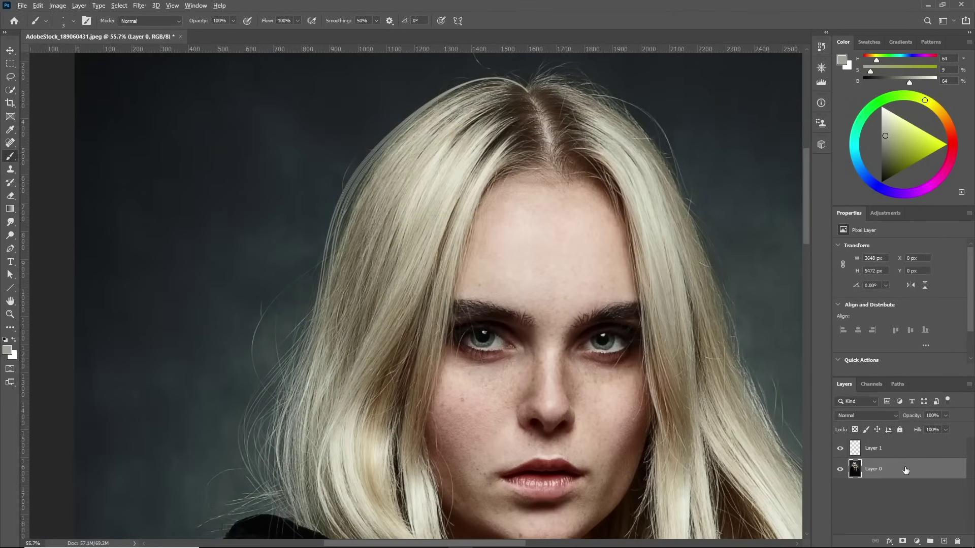
Duplicate Layer 0 above Layer 1 and clip the copy to Layer 1
drag(905, 470, 908, 445)
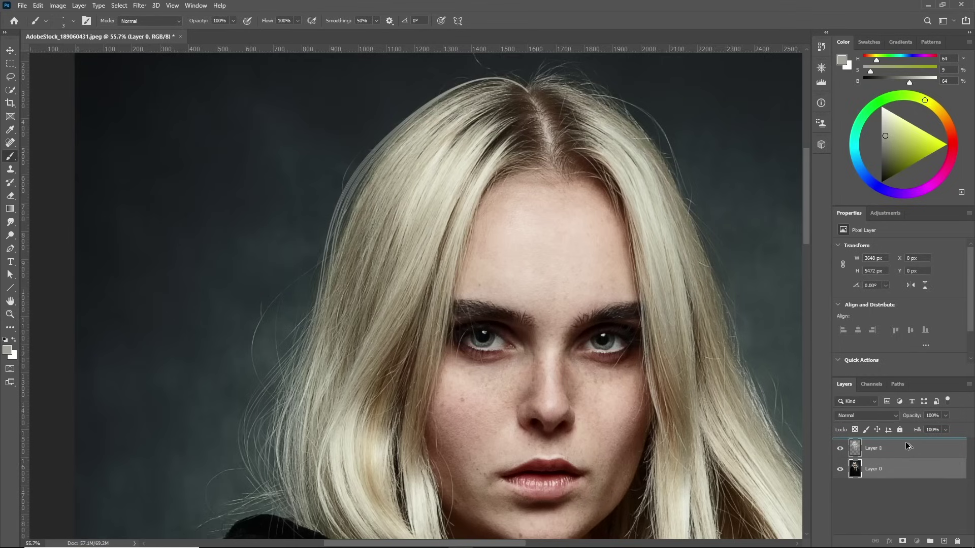
mouse_move(908, 446)
mouse_down()
mouse_move(896, 462)
mouse_move(893, 452)
mouse_up()
alt+click(893, 456)
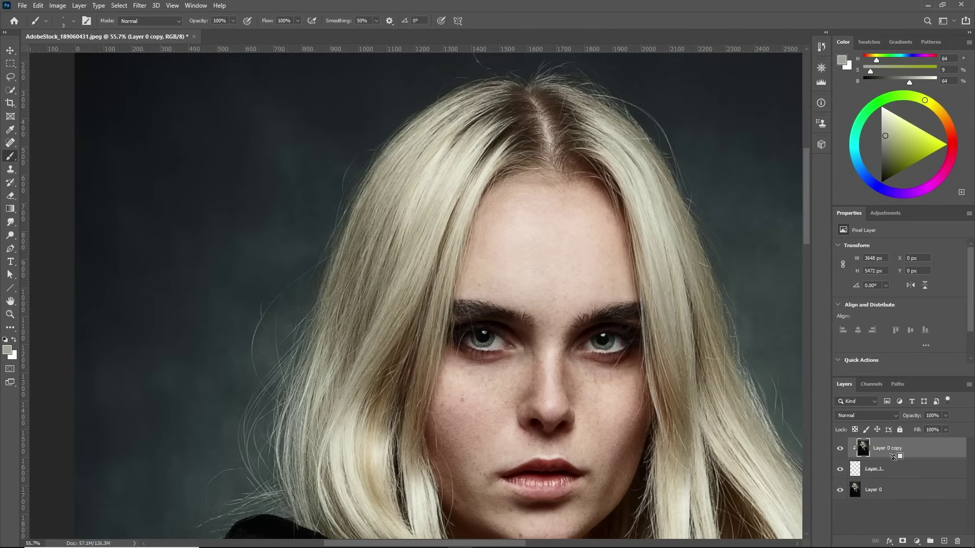
Shift the clipped Layer 0 copy left to X -45 px so the strands show hair texture
key(ctrl+t)
drag(457, 319, 443, 317)
key(Return)
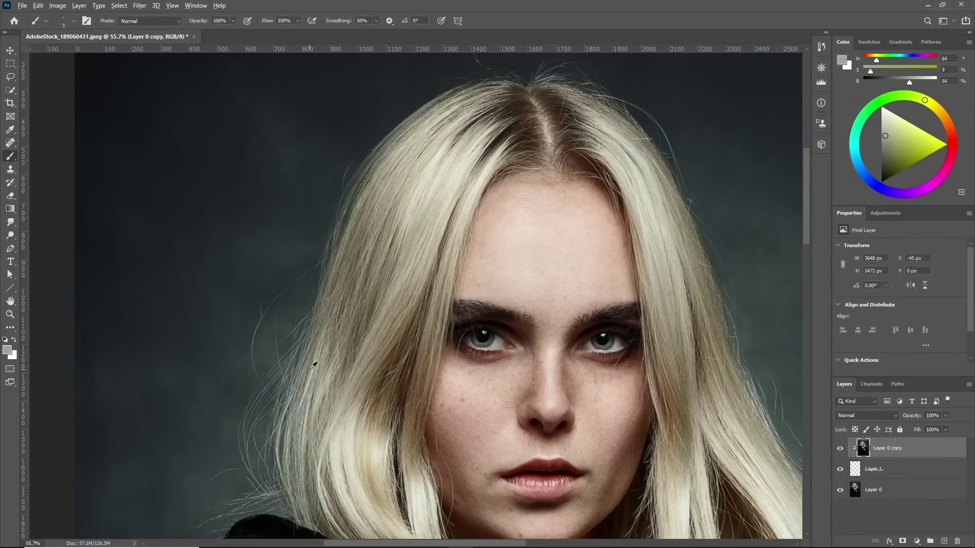
Compare the hair with and without Layer 1's strands, examining close-ups of the crown and the upper side
scroll(313, 305, up, 3)
scroll(307, 215, up, 7)
scroll(448, 184, up, 1)
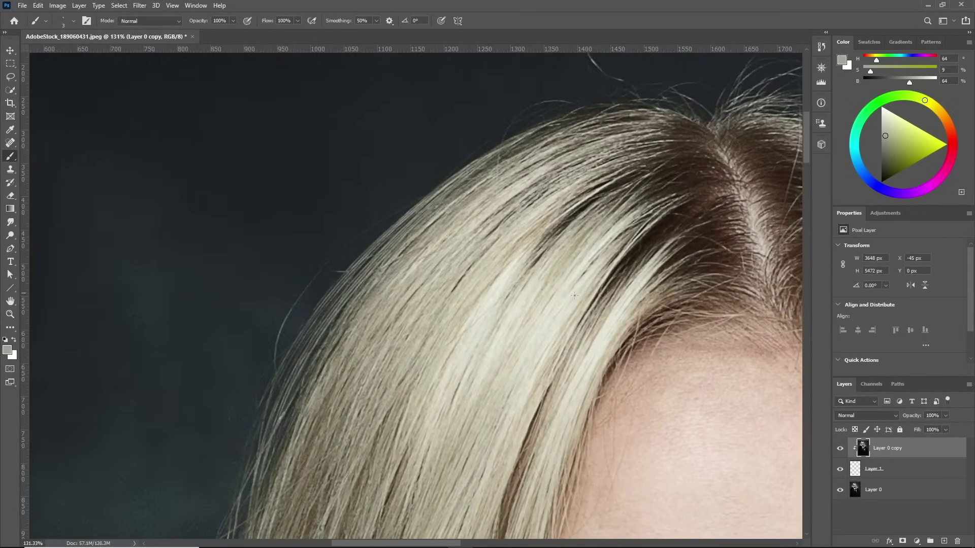
click(840, 471)
click(839, 471)
scroll(449, 277, down, 10)
scroll(359, 505, up, 7)
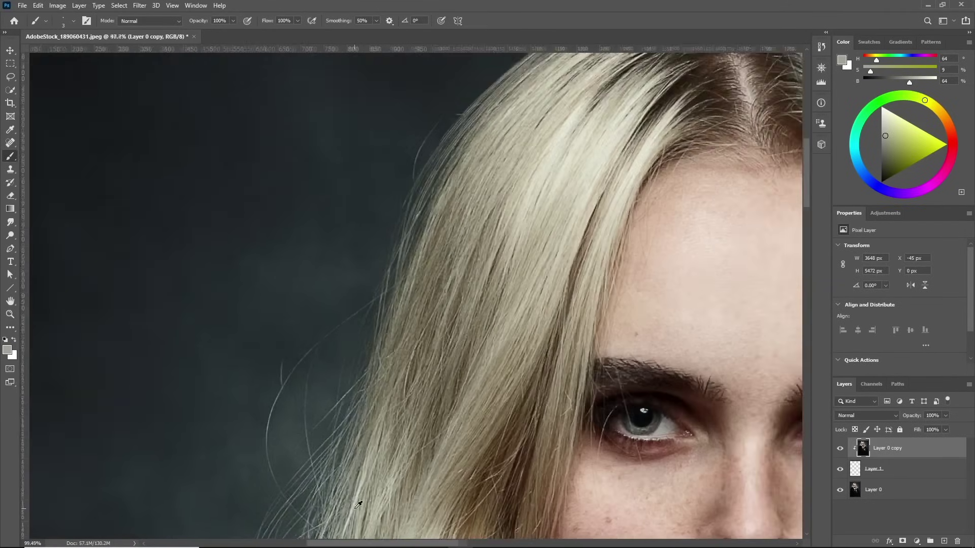
scroll(358, 505, down, 5)
Examine the textured strands along the lower hair lengths and around the head, toggling Layer 1's visibility for comparison
scroll(387, 464, up, 3)
click(840, 469)
click(840, 469)
scroll(728, 376, down, 3)
scroll(729, 375, up, 4)
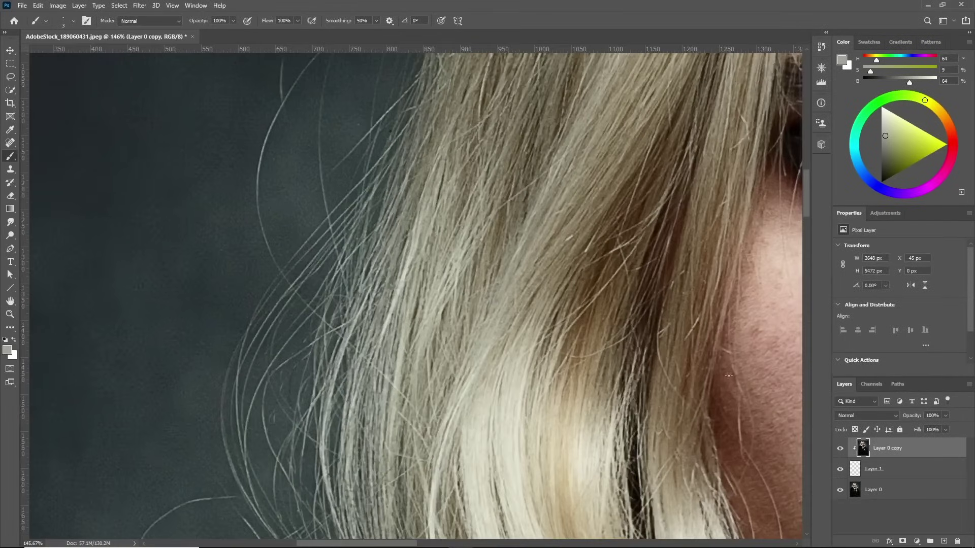
click(839, 469)
click(839, 469)
scroll(231, 153, down, 3)
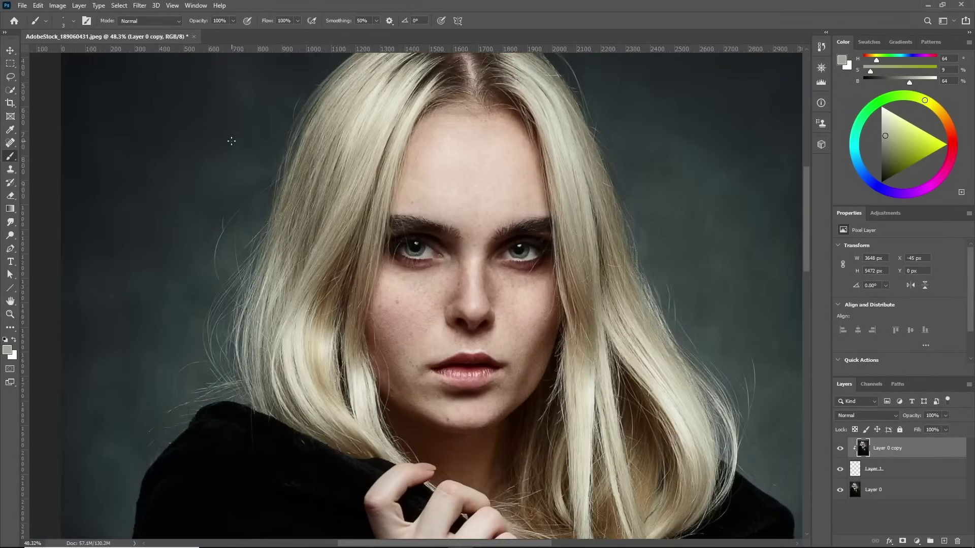
scroll(319, 166, up, 3)
scroll(305, 208, up, 3)
click(840, 470)
click(841, 470)
scroll(222, 195, down, 5)
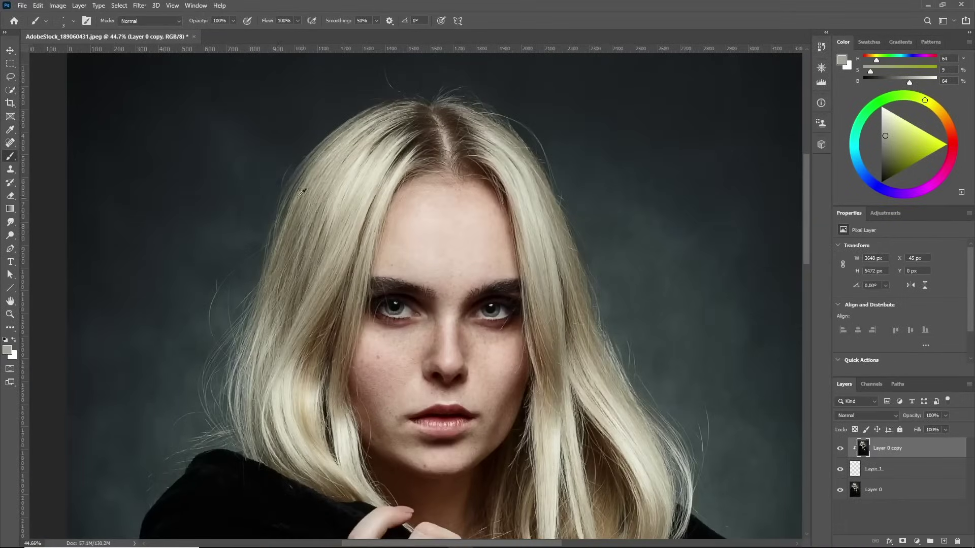
scroll(305, 238, down, 2)
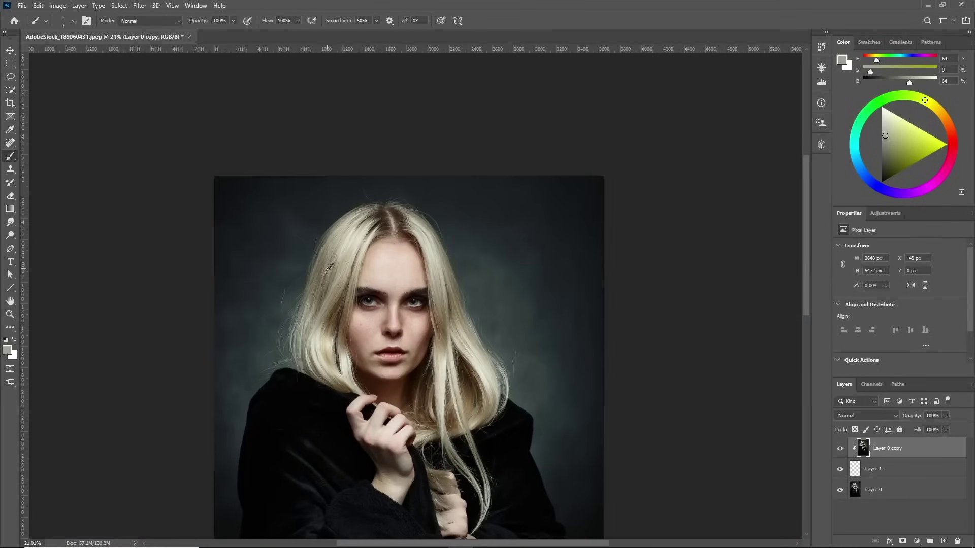
scroll(302, 295, up, 5)
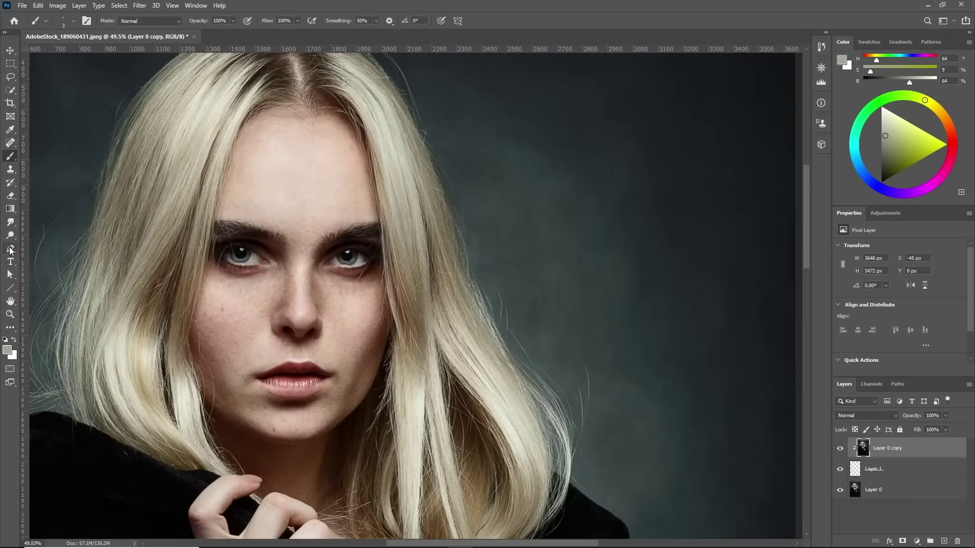
Draw curved hair paths with the Pen tool from the parting down the right edge of the hair toward the shoulder
click(10, 248)
scroll(555, 157, up, 2)
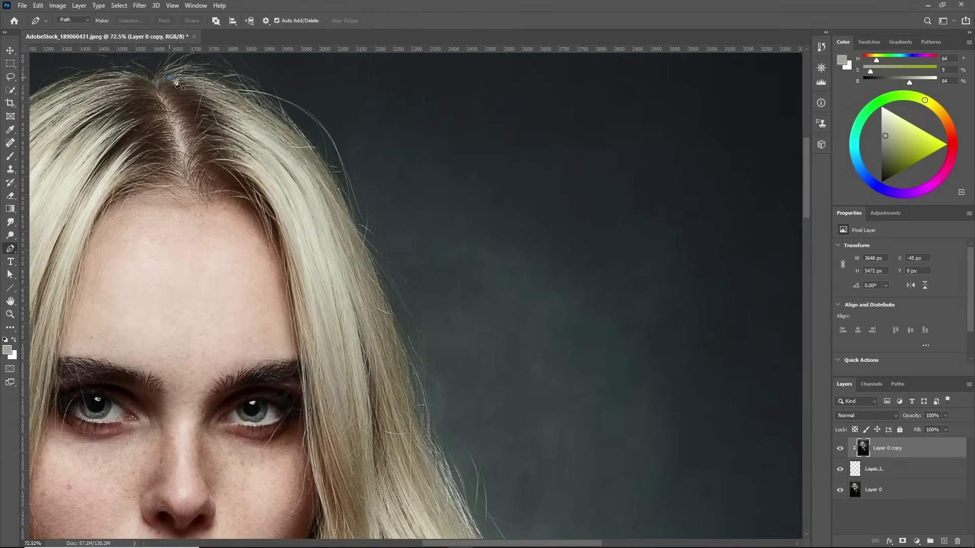
drag(394, 263, 419, 430)
scroll(426, 328, down, 2)
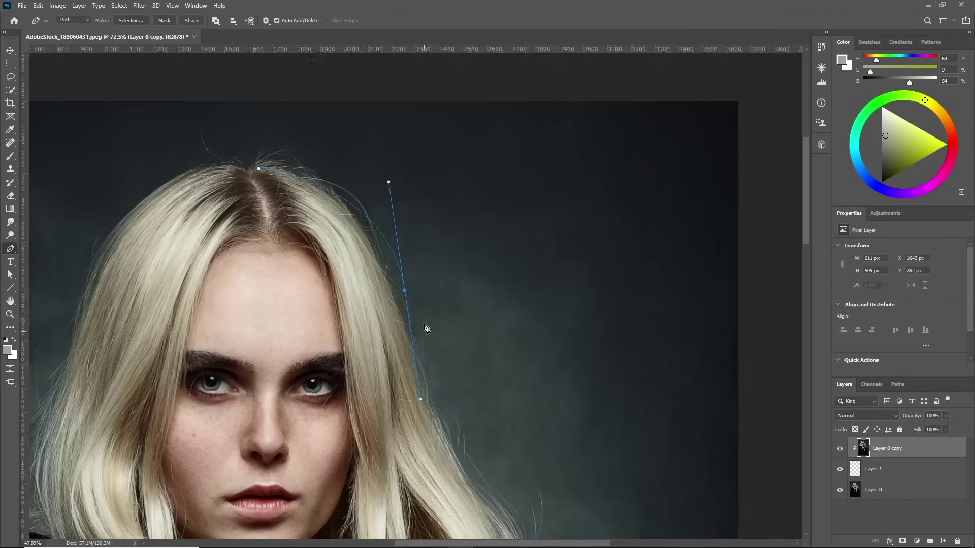
scroll(425, 329, down, 3)
scroll(459, 403, up, 4)
scroll(456, 405, down, 2)
drag(407, 323, 457, 366)
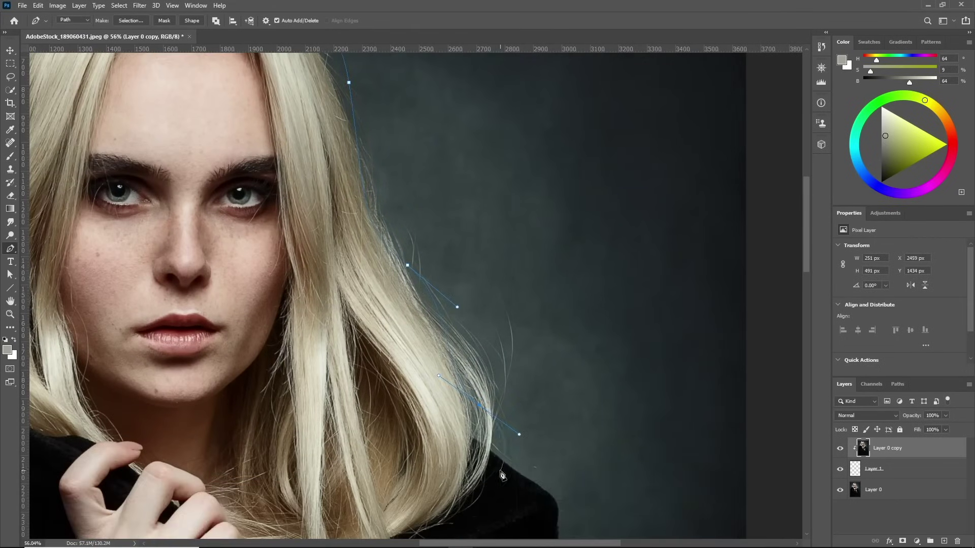
scroll(502, 475, down, 2)
Transform and warp the hair path copies so they spread along the hair's right edge and flare out at the shoulder
key(ctrl+t)
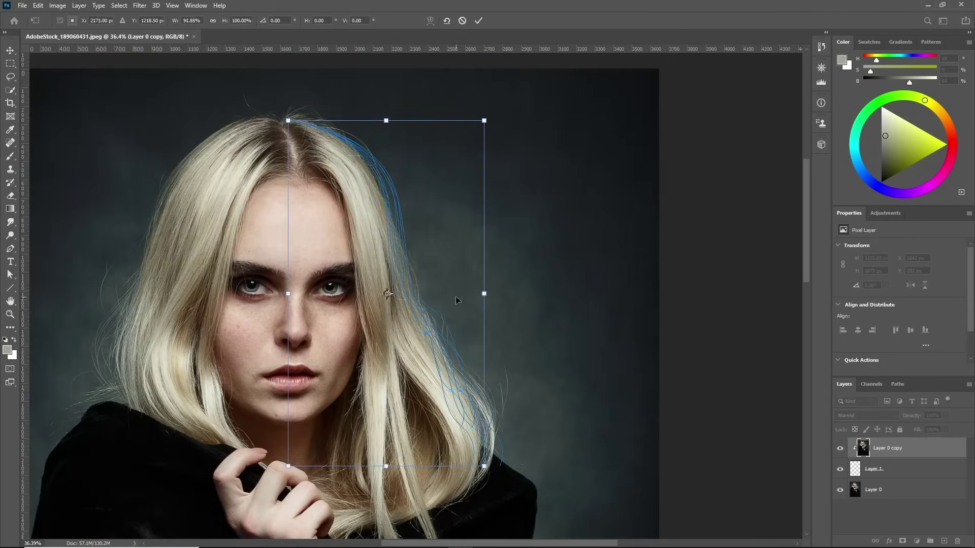
key(Return)
key(ctrl+t)
click(430, 21)
drag(502, 466, 531, 473)
drag(502, 235, 482, 270)
drag(432, 121, 376, 94)
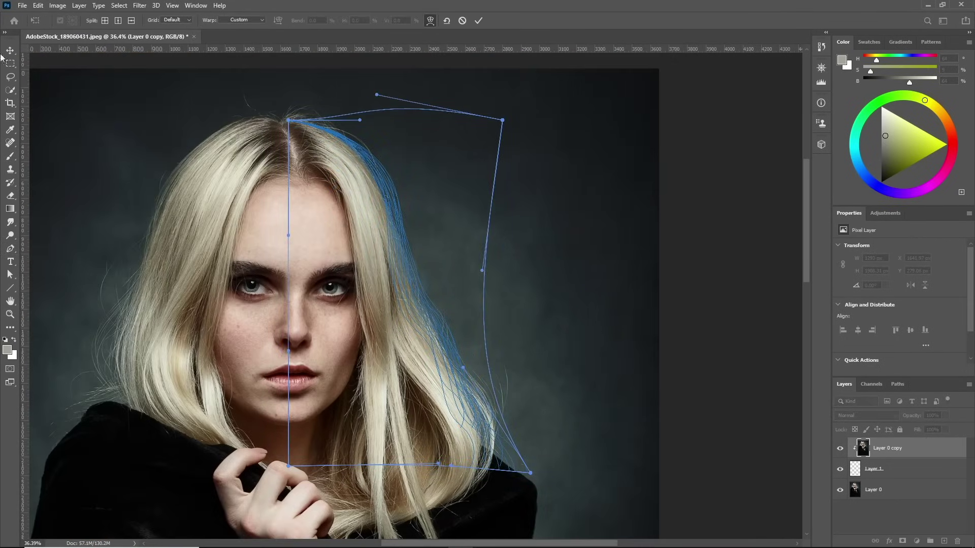
key(Return)
Create the new layer Layer 2 and stroke the hair paths on it with the fading brush
click(944, 540)
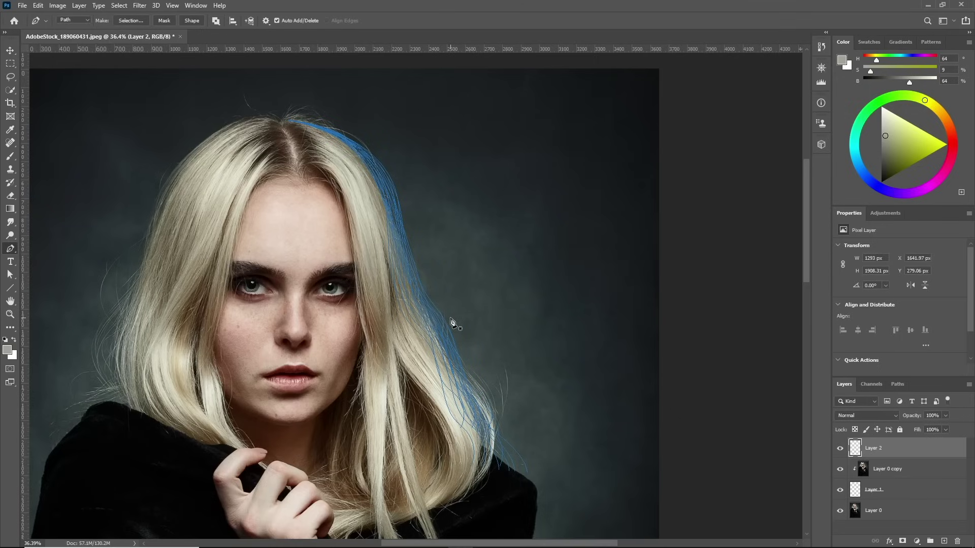
key(b)
key(Return)
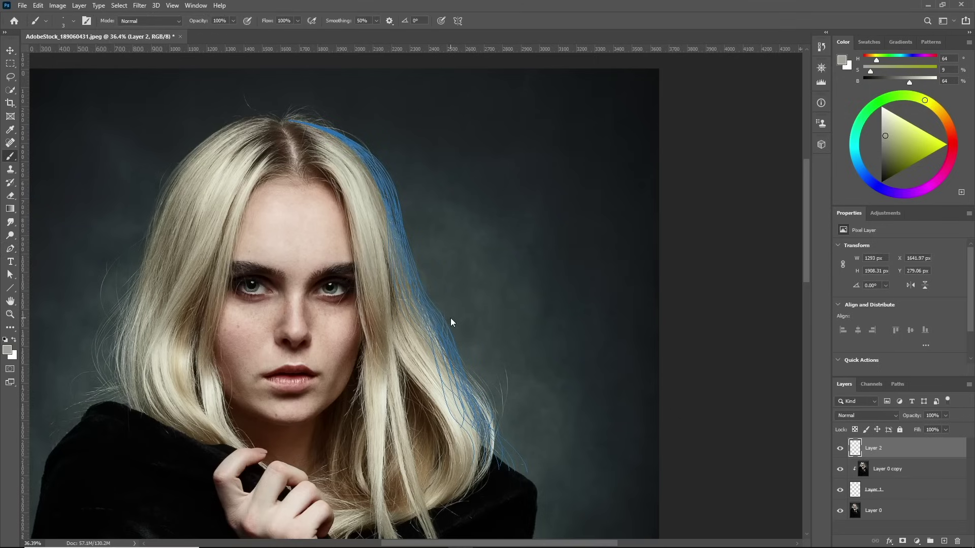
scroll(474, 290, up, 2)
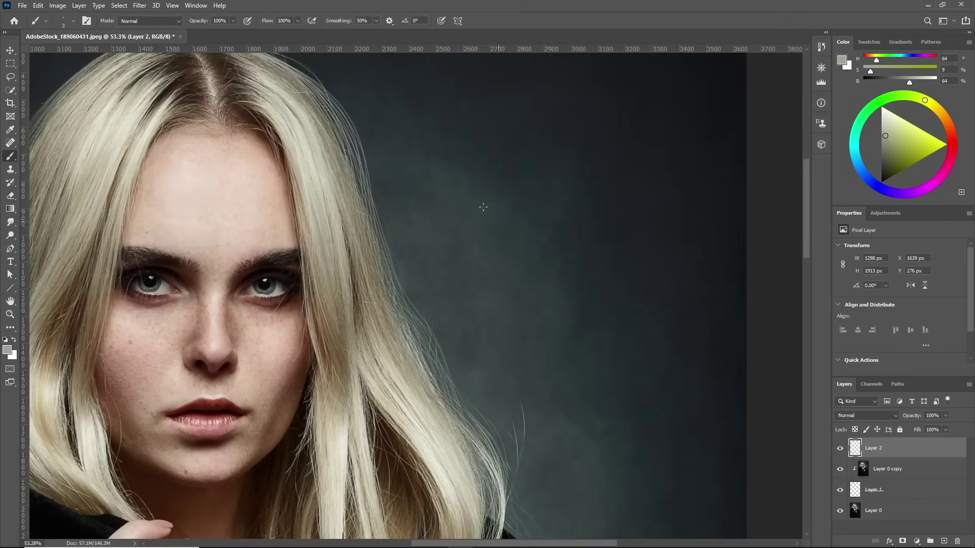
scroll(483, 305, down, 2)
scroll(483, 304, up, 2)
Duplicate Layer 0 copy above Layer 2 and clip the duplicate to Layer 2
click(923, 477)
drag(922, 478, 895, 457)
alt+click(895, 457)
scroll(569, 329, down, 2)
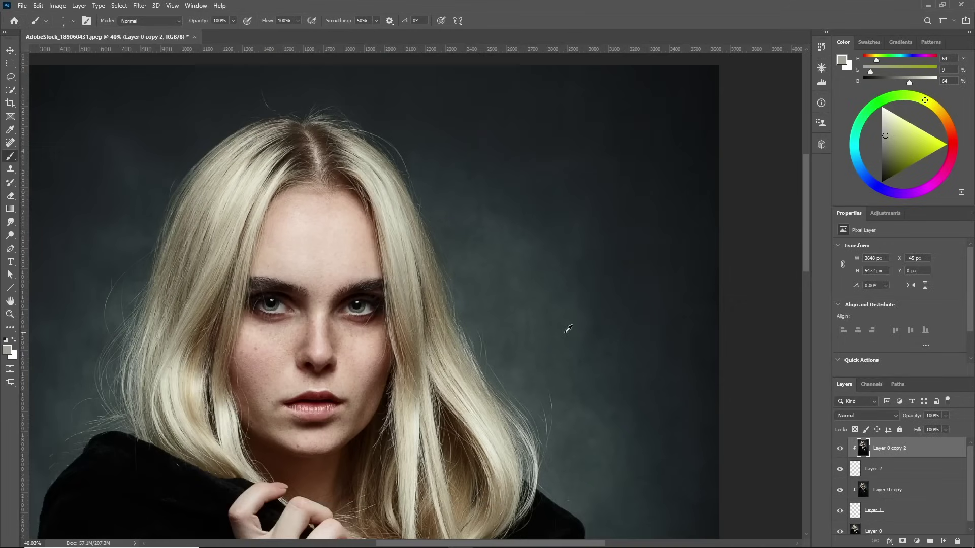
Shift Layer 0 copy 2 right to X 77 px so it fills Layer 2's strands with hair texture
key(ctrl+t)
mouse_move(485, 355)
mouse_down()
mouse_move(514, 353)
mouse_move(507, 350)
mouse_up()
key(Return)
key(b)
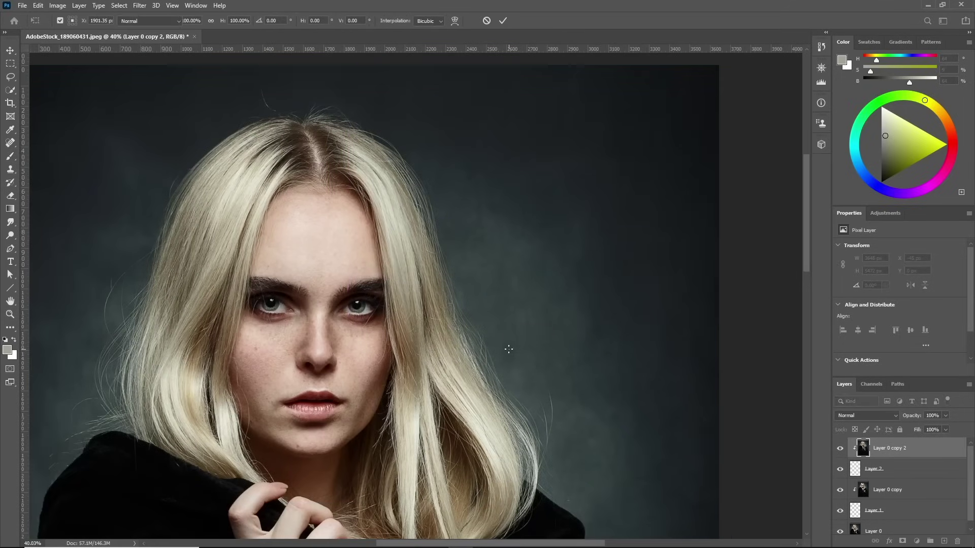
Examine the new strands along the hair's right edge, toggling Layer 2's visibility for comparison
scroll(529, 326, down, 2)
scroll(528, 327, up, 6)
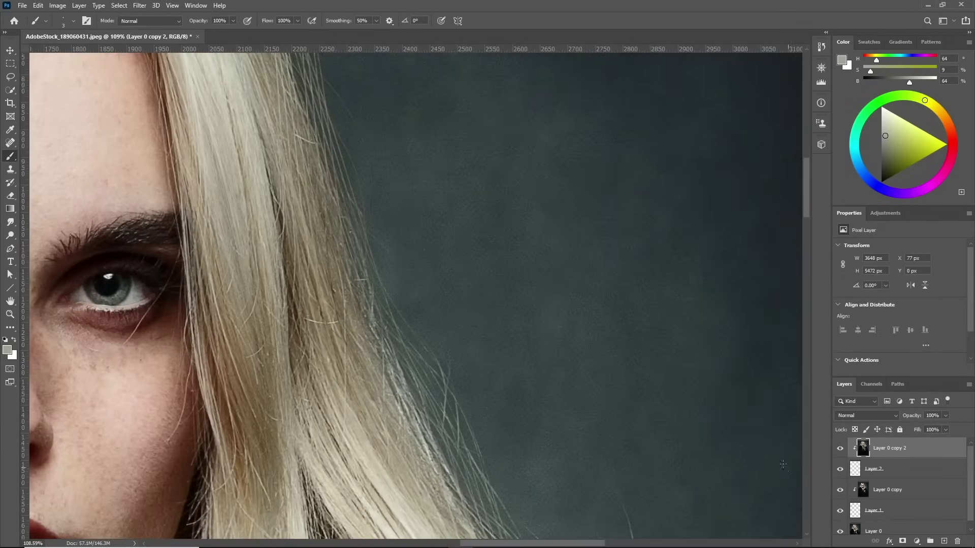
scroll(418, 211, down, 4)
scroll(388, 178, up, 5)
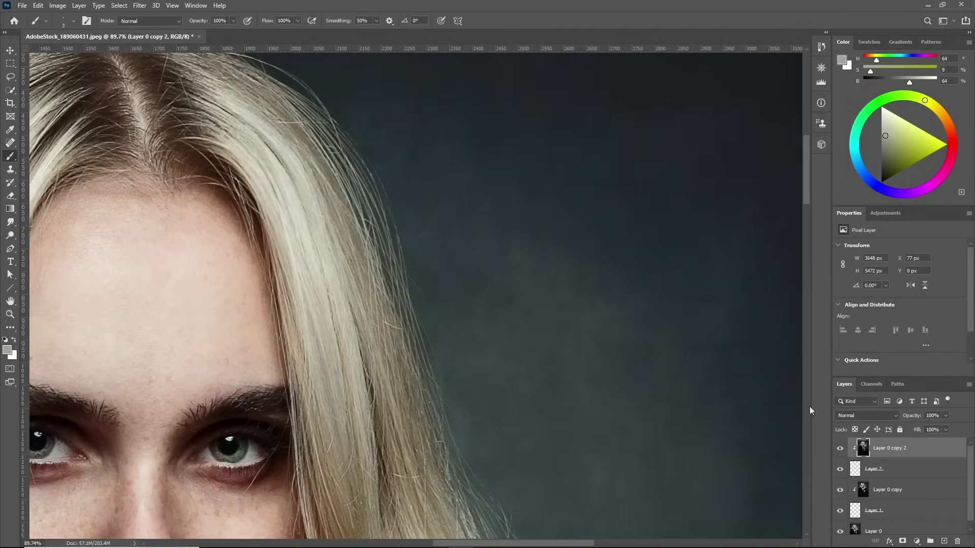
click(839, 476)
click(839, 476)
click(840, 476)
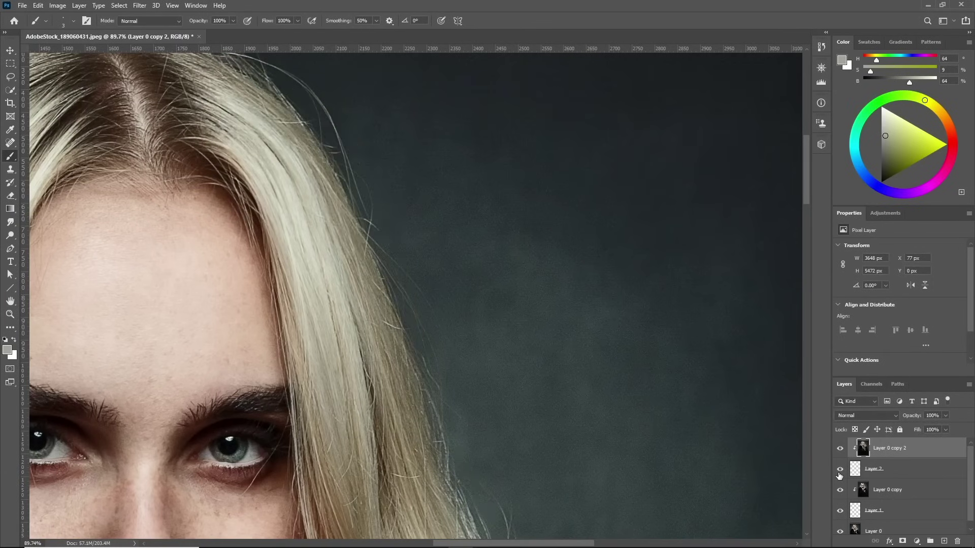
Soften the strands on Layer 2 with a Gaussian Blur of 1.3 pixels radius
click(894, 469)
scroll(301, 128, up, 2)
click(140, 5)
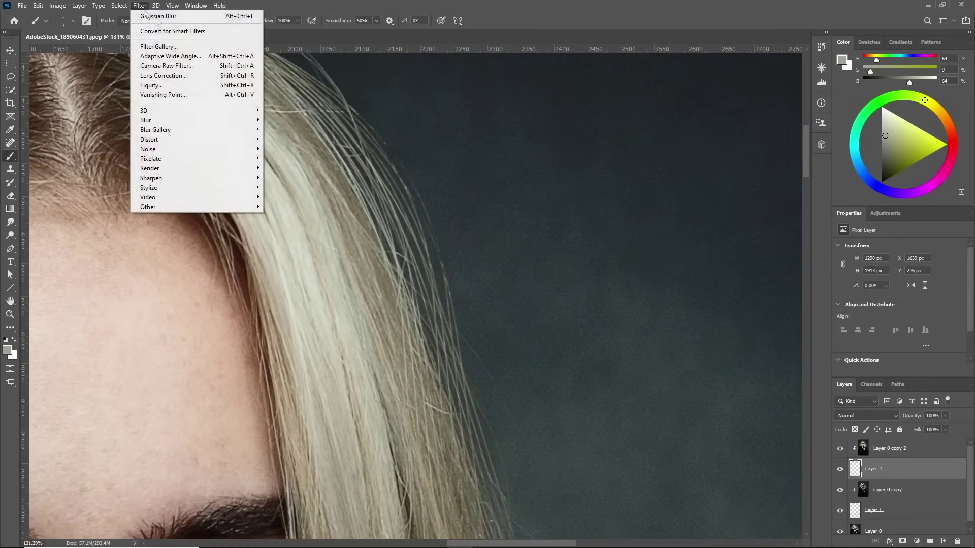
mouse_move(229, 122)
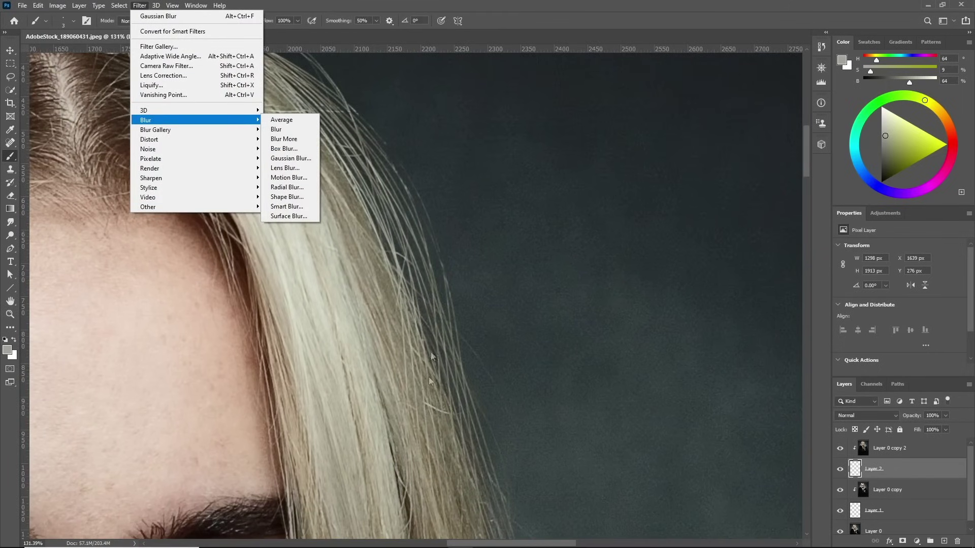
click(290, 158)
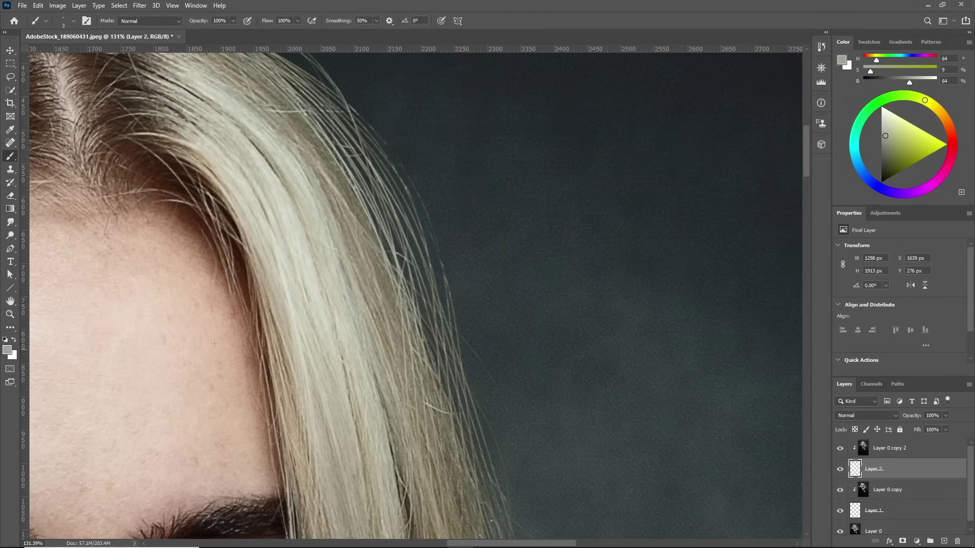
click(137, 7)
mouse_move(224, 120)
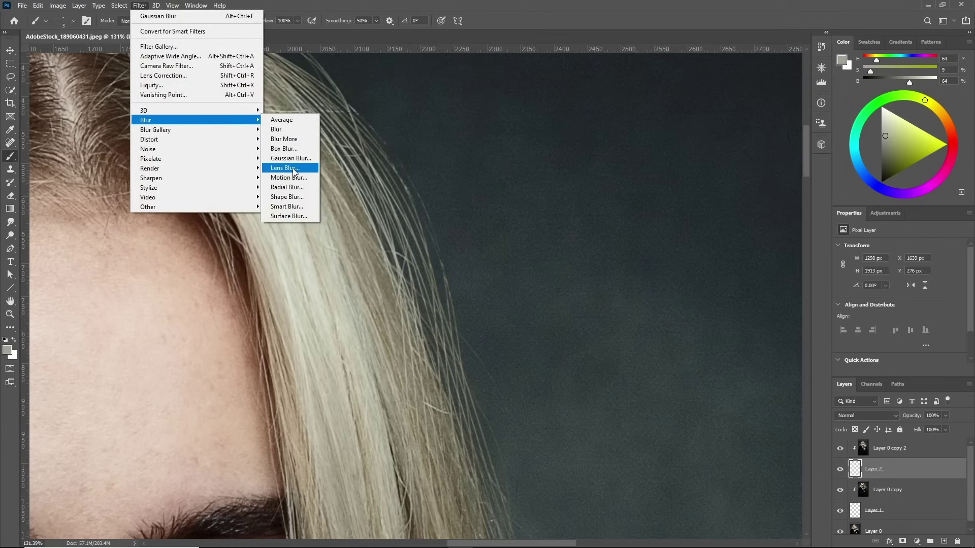
click(301, 160)
drag(727, 316, 717, 314)
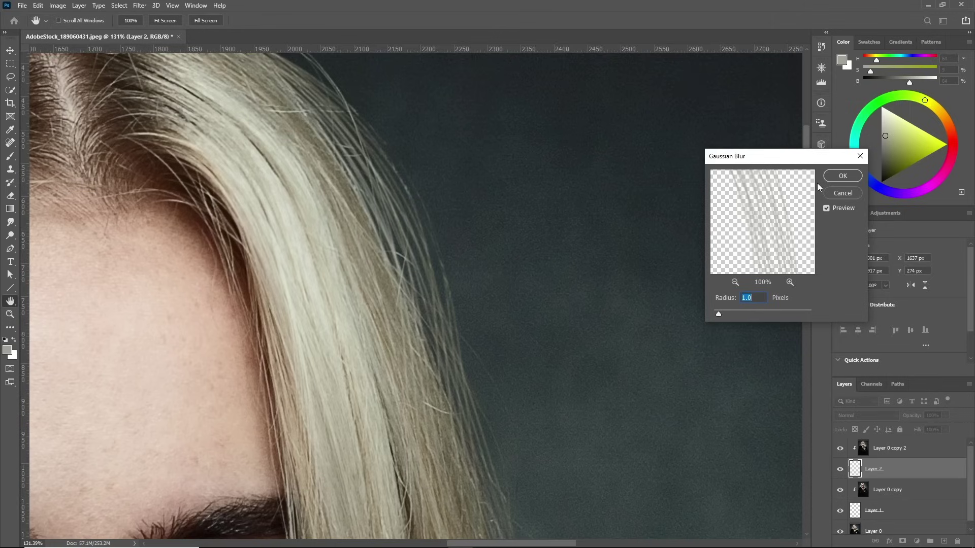
text(1.3)
click(842, 176)
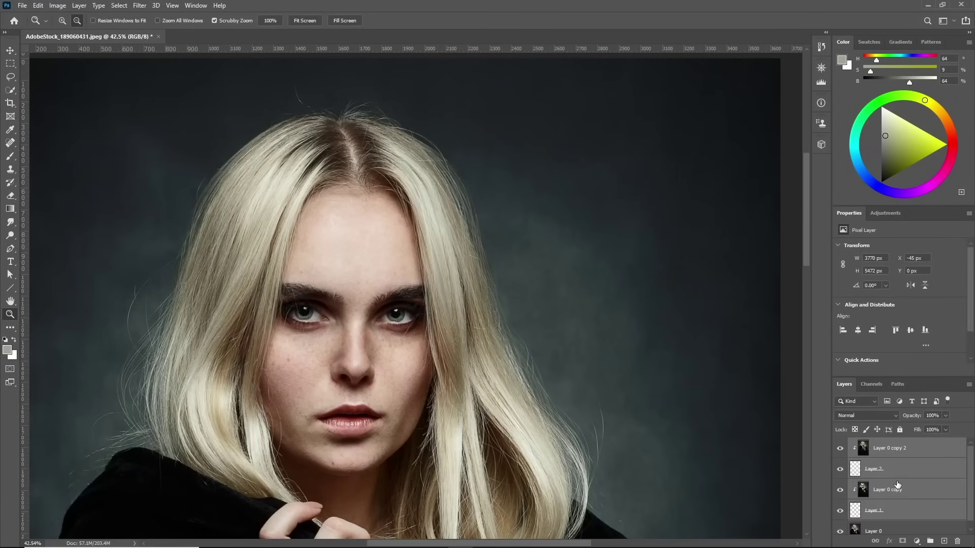
Merge Layer 1, Layer 2 and their clipped copies into one layer, and compare the portrait with and without it
key(ctrl+e)
click(840, 449)
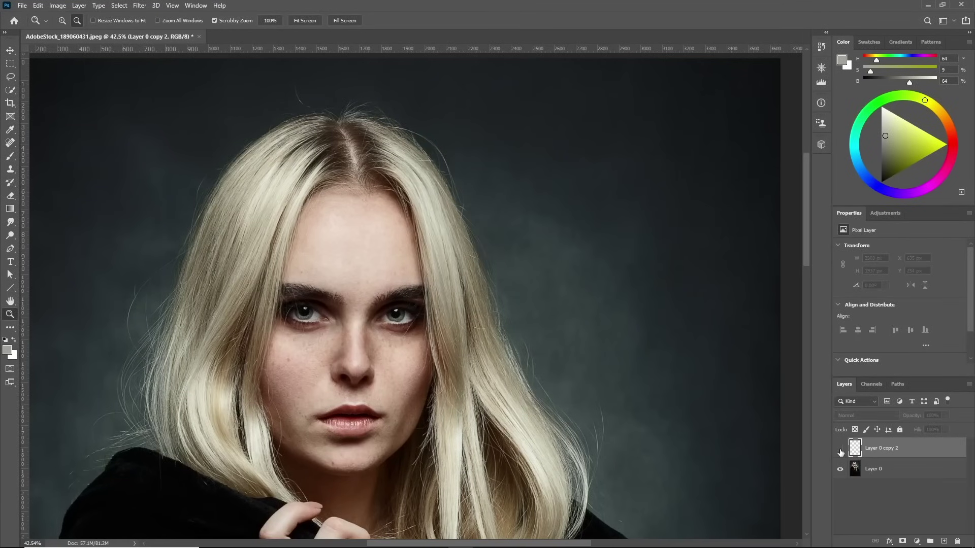
click(840, 449)
Examine the merged strands on both sides of the hair and in the full portrait, toggling Layer 0 copy 2's visibility
drag(464, 157, 753, 387)
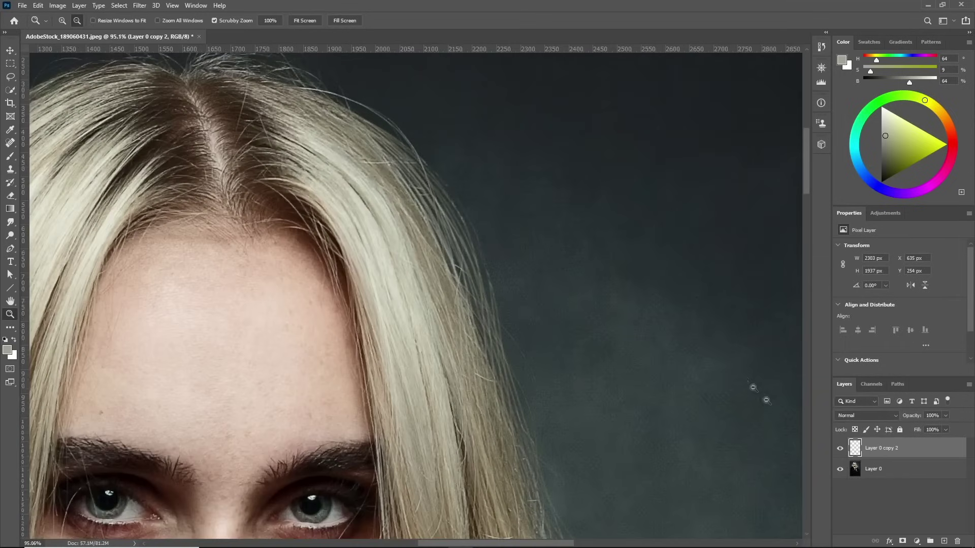
click(840, 450)
click(840, 449)
drag(586, 301, 552, 312)
drag(348, 331, 405, 329)
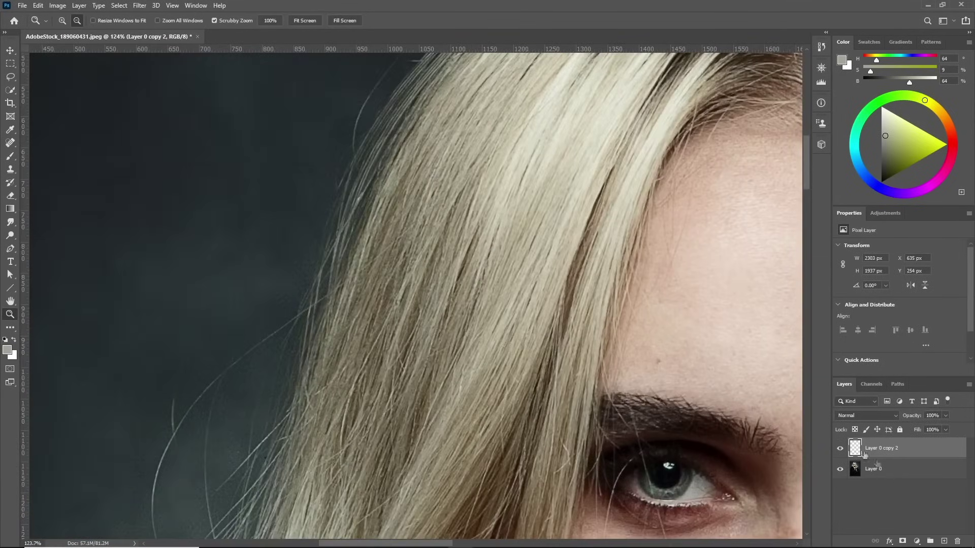
click(838, 448)
click(839, 448)
key(ctrl+0)
drag(559, 285, 487, 265)
drag(422, 196, 468, 190)
drag(393, 192, 450, 207)
drag(516, 244, 501, 248)
drag(546, 273, 558, 264)
click(841, 448)
click(841, 449)
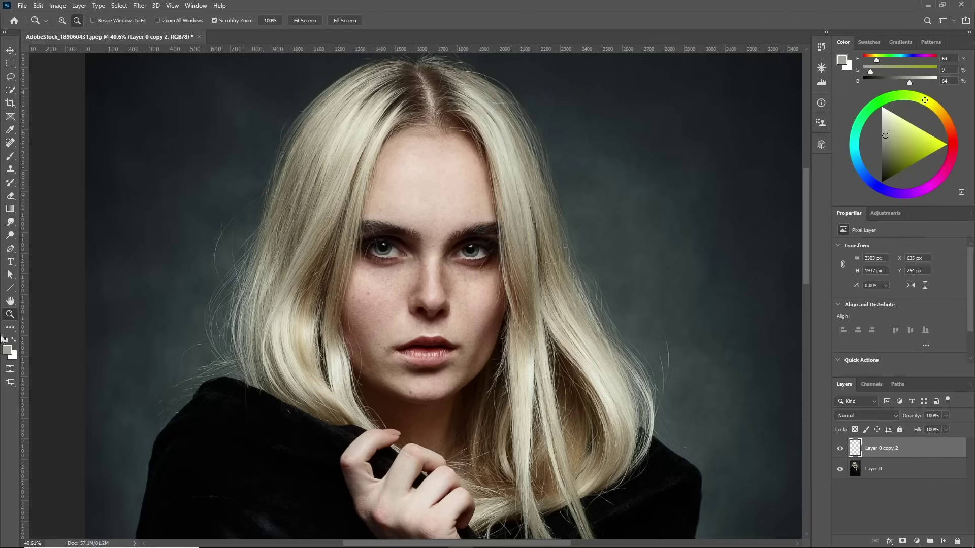
Draw a curved Pen path about 344 px wide and 252 px high on the dark background beside the hair
click(10, 248)
scroll(615, 282, down, 3)
scroll(610, 282, up, 5)
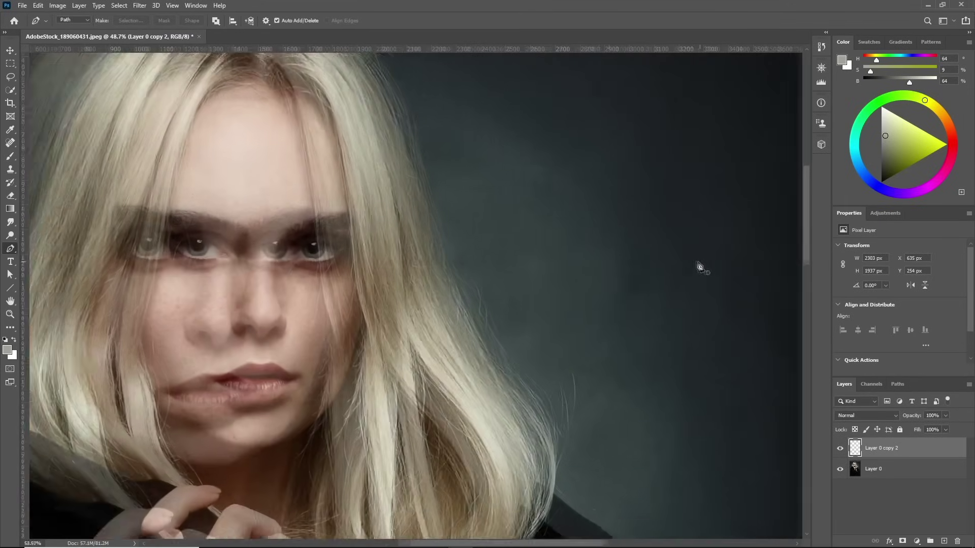
scroll(457, 331, right, 2)
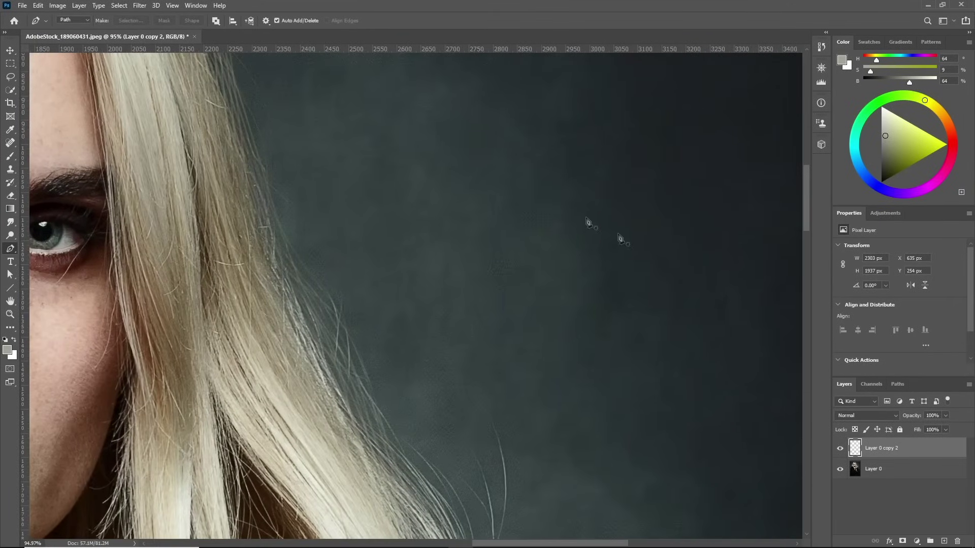
click(447, 378)
drag(614, 256, 698, 223)
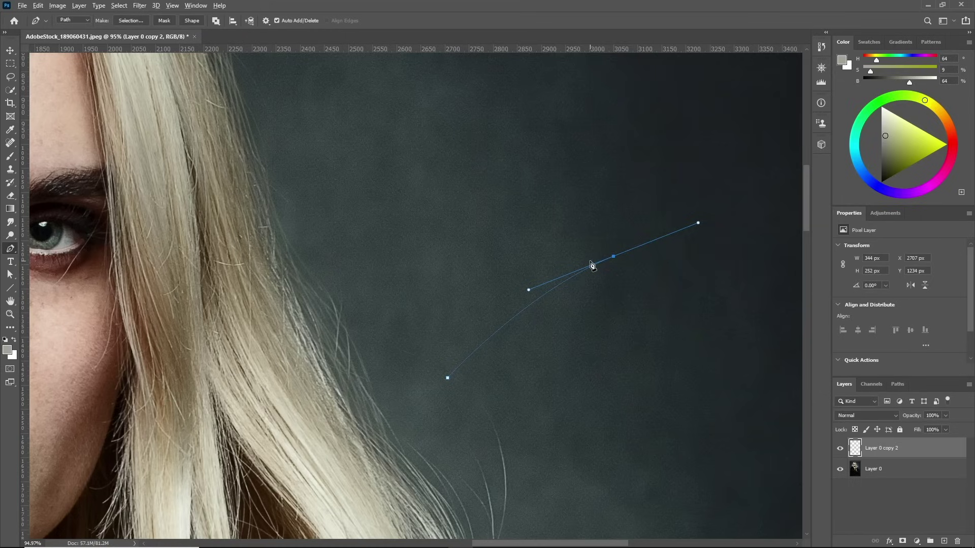
Build a dense fan of path copies by repeatedly shifting the free end up and slightly left, about 316 px wide and 366 px high
key(Up)
key(Up)
key(Left)
key(Left)
key(shift+Left)
key(shift+Up)
key(shift+Left)
key(Left)
key(Left)
key(Up)
key(Up)
key(Up)
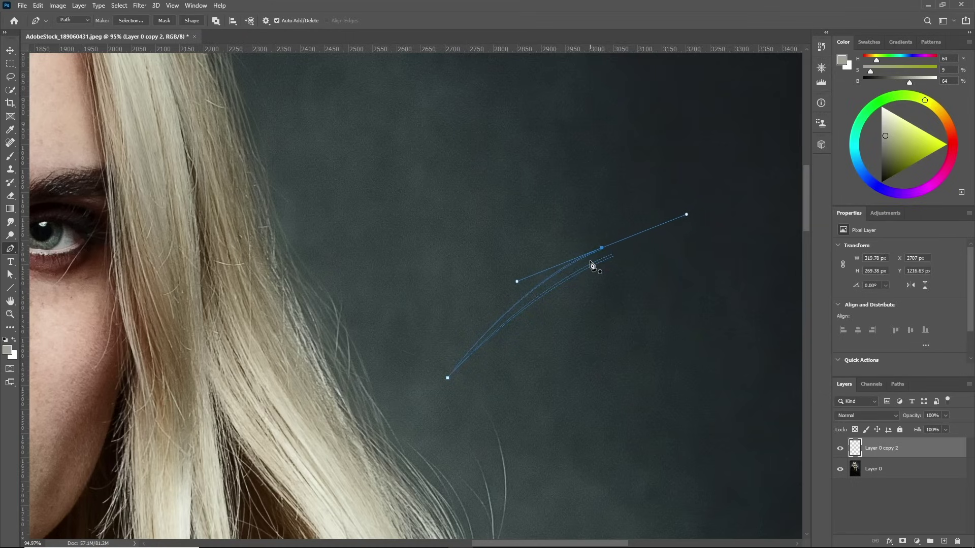
key(Up)
key(Up)
key(Up)
key(Up)
key(Up)
key(Up)
key(Up)
key(Up)
key(Up)
key(Up)
key(Up)
key(Up)
key(Up)
key(Up)
key(Up)
key(Up)
key(Up)
key(Up)
key(Up)
key(Up)
key(Up)
key(Up)
key(Up)
key(Up)
key(Up)
key(Up)
key(Up)
key(Up)
key(Up)
key(Up)
key(Up)
key(Up)
key(Up)
key(Up)
key(Up)
key(Up)
key(Up)
key(Up)
key(Up)
key(Up)
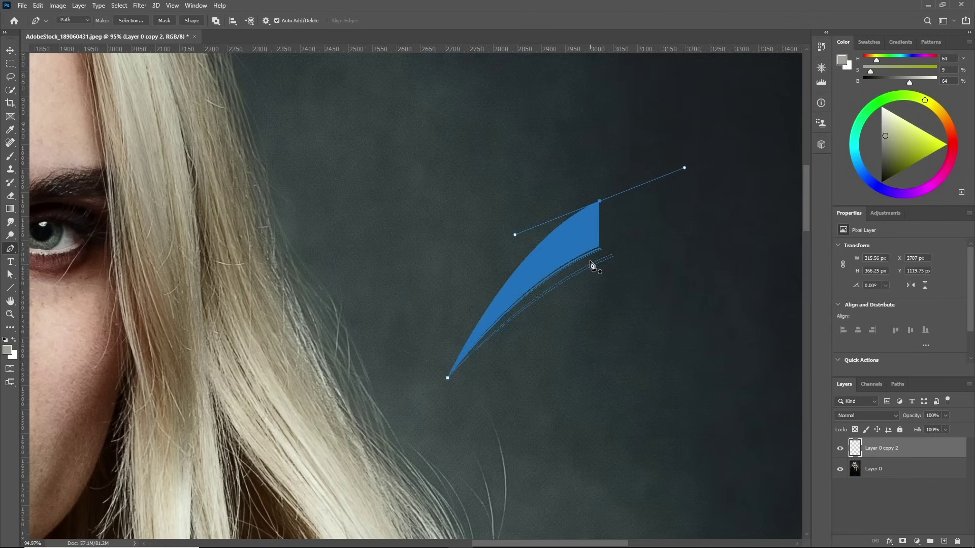
Warp the fanned paths into a flared, S-curved wing shape about 431 px wide and 529 px high
drag(650, 446, 651, 447)
key(ctrl+t)
click(430, 20)
drag(503, 201, 453, 137)
drag(614, 201, 607, 118)
drag(448, 201, 116, 25)
key(Escape)
Add a new layer directly above Layer 0 and fill it with white in Normal mode
click(10, 63)
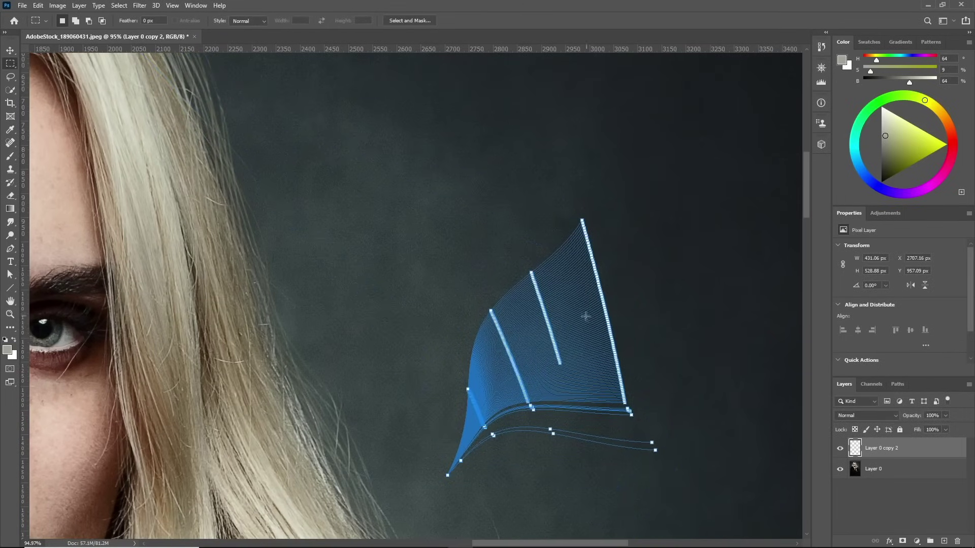
click(892, 475)
click(944, 541)
key(shift+F5)
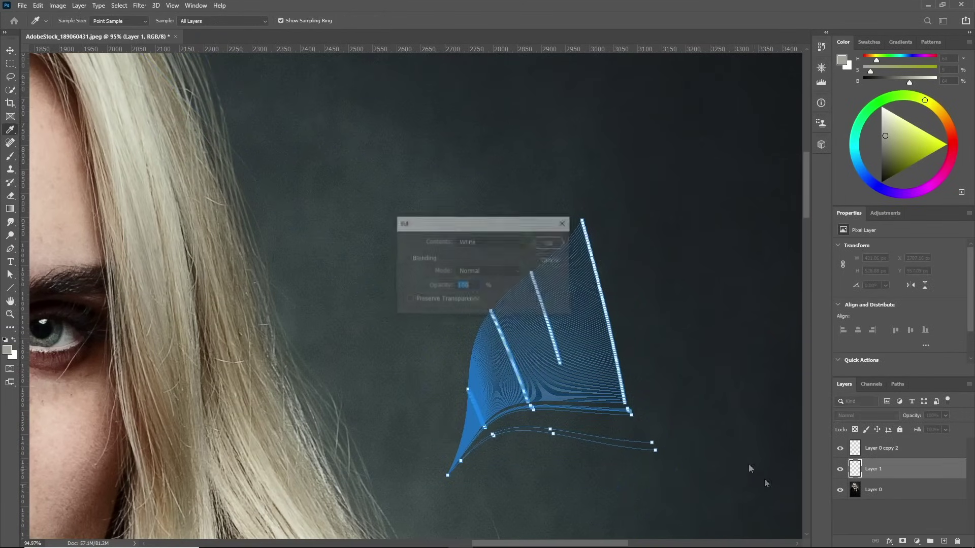
click(550, 243)
Reset the foreground colour to black and set the brush size to 1 px
click(10, 248)
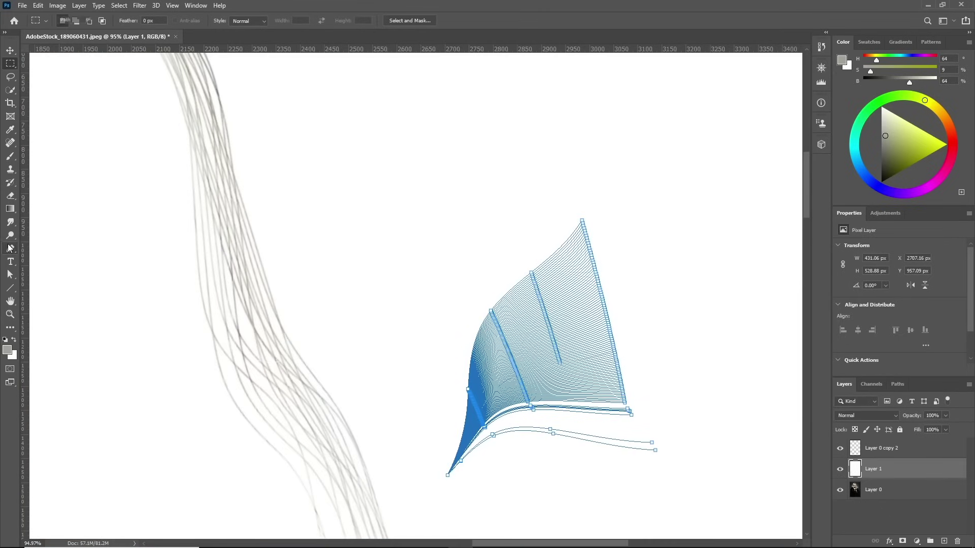
click(5, 340)
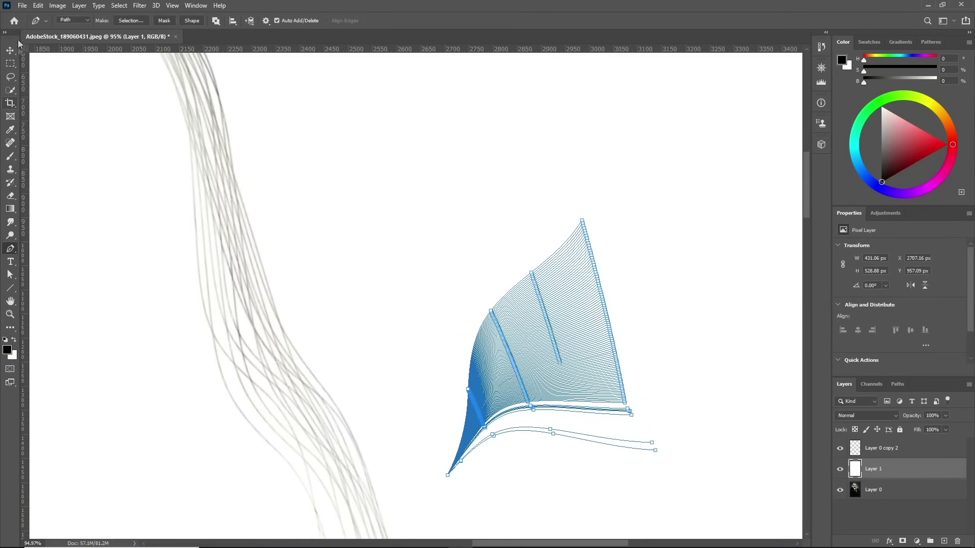
click(10, 156)
click(72, 20)
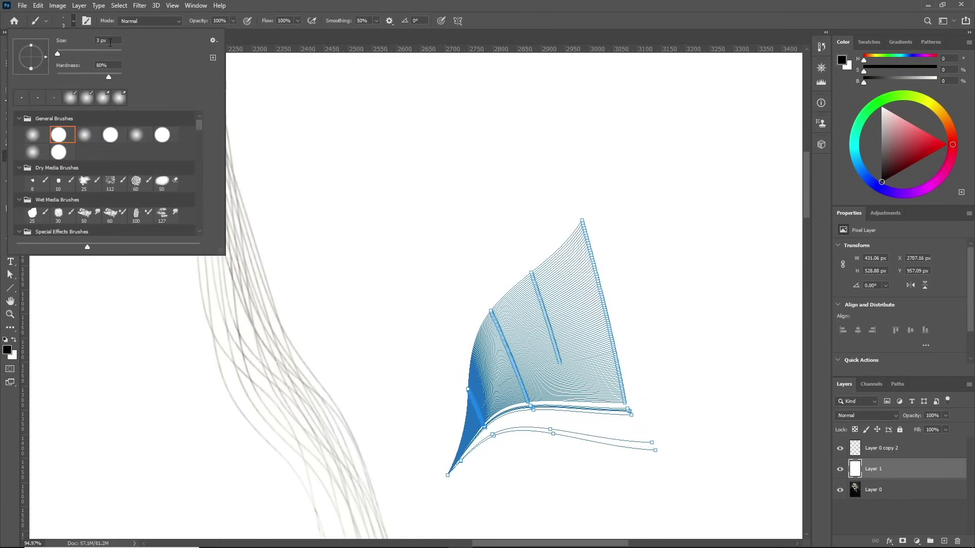
text(1)
key(Return)
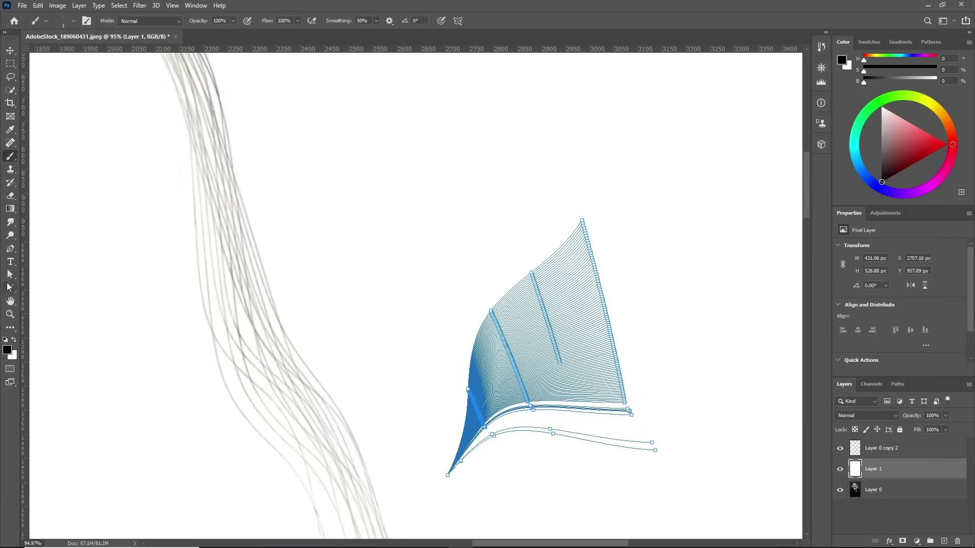
Stroke the warped paths with the brush on a new layer above the white one, and dismiss the path outlines
click(10, 249)
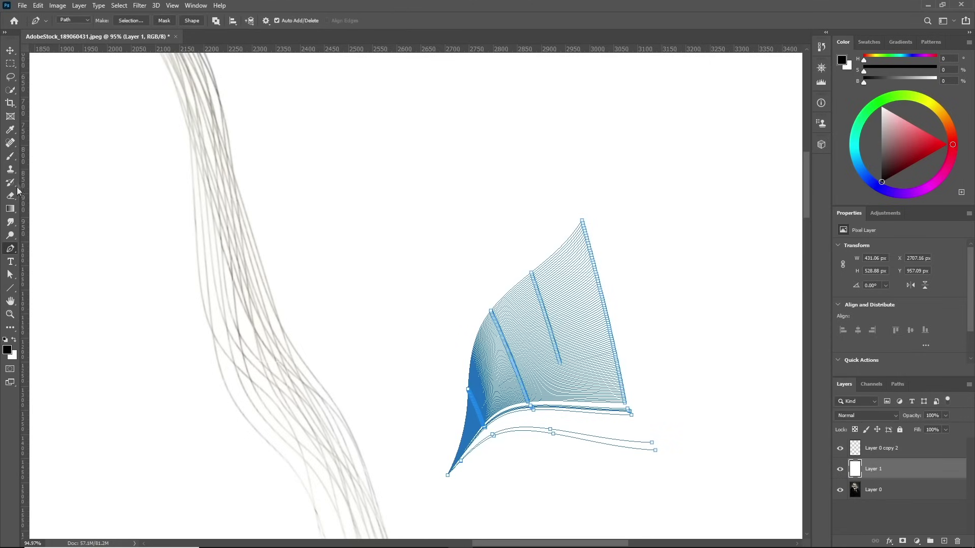
click(944, 541)
key(b)
key(Return)
key(Escape)
Examine the black stroked strands against the white background, both close up and beside the earlier hair strands
scroll(495, 295, down, 4)
scroll(637, 395, up, 4)
scroll(639, 391, up, 3)
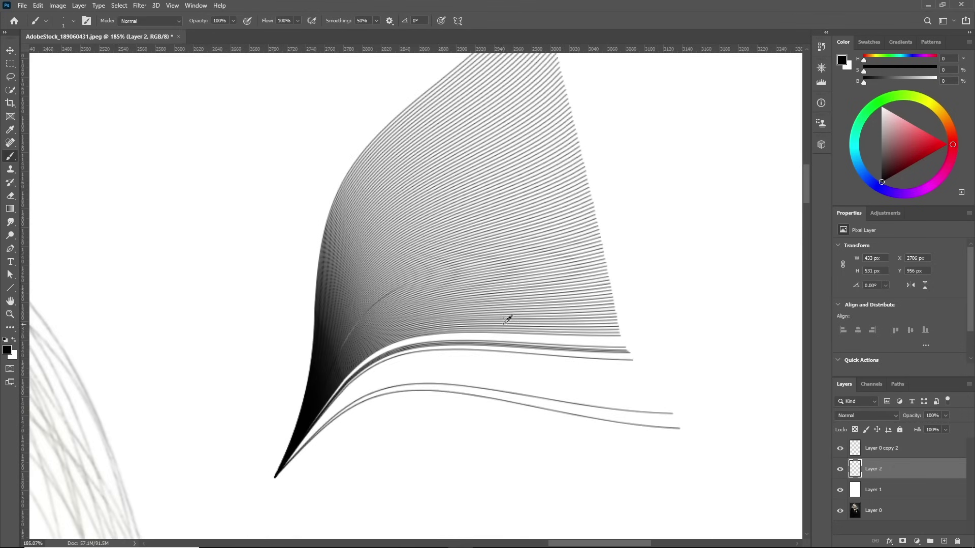
scroll(444, 272, up, 3)
scroll(263, 369, down, 3)
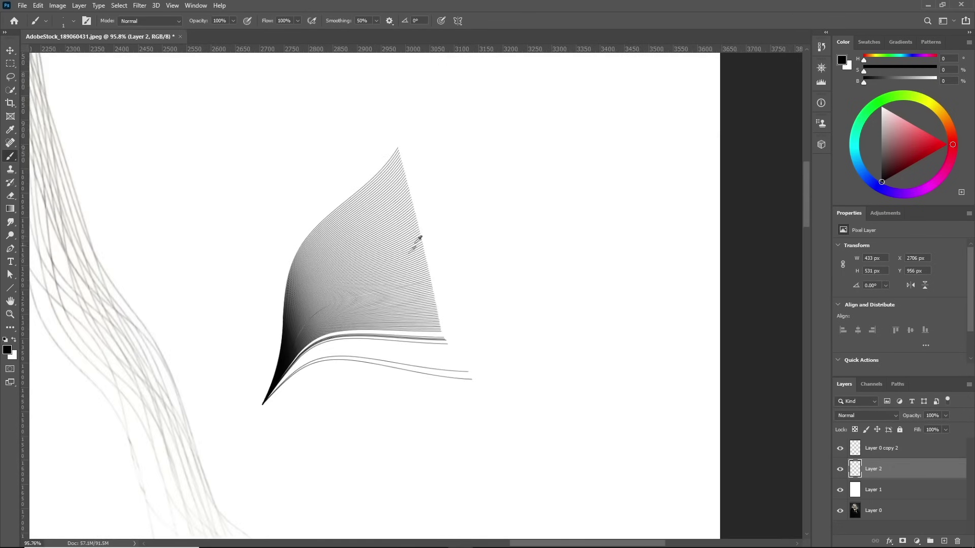
scroll(413, 239, up, 4)
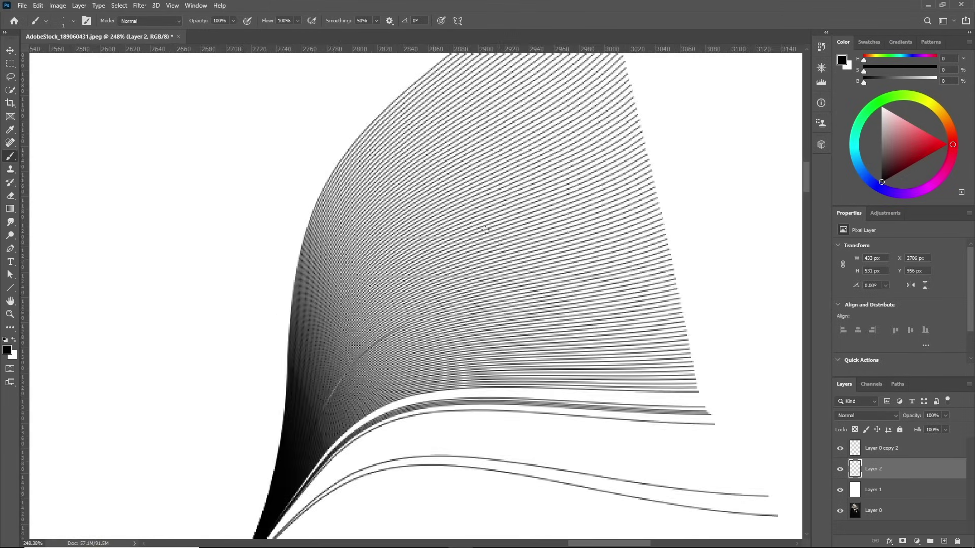
scroll(425, 319, down, 8)
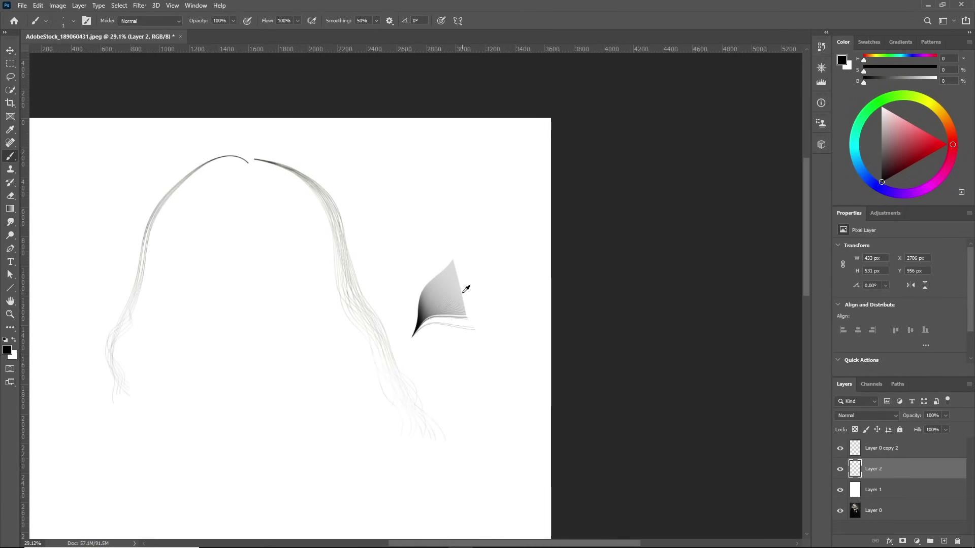
scroll(442, 299, up, 5)
scroll(350, 333, down, 2)
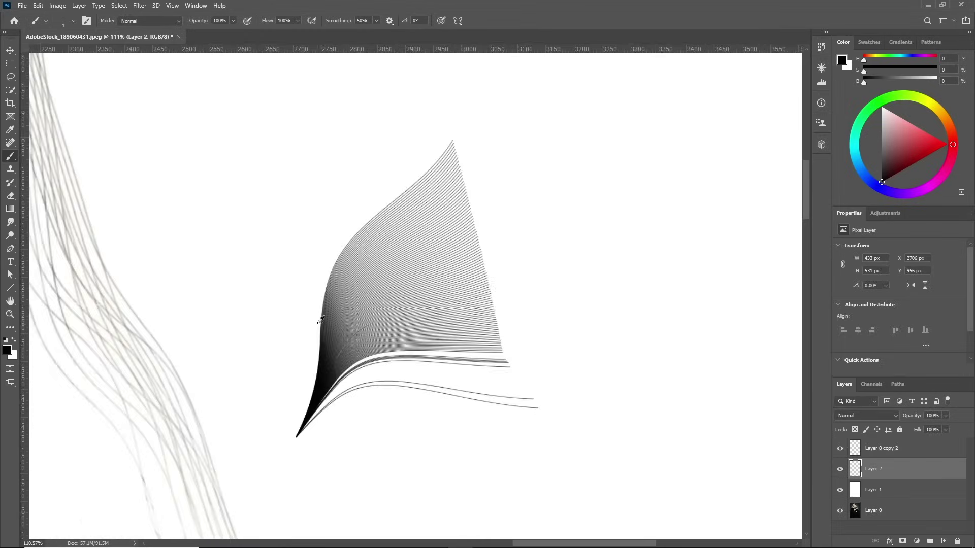
scroll(457, 319, down, 4)
scroll(381, 304, up, 3)
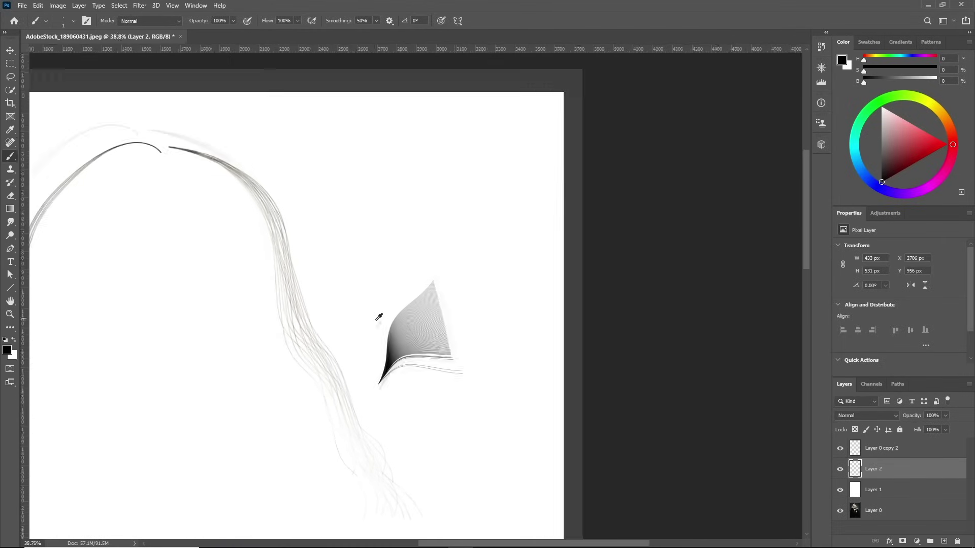
scroll(357, 348, down, 2)
scroll(583, 241, up, 2)
scroll(418, 318, down, 4)
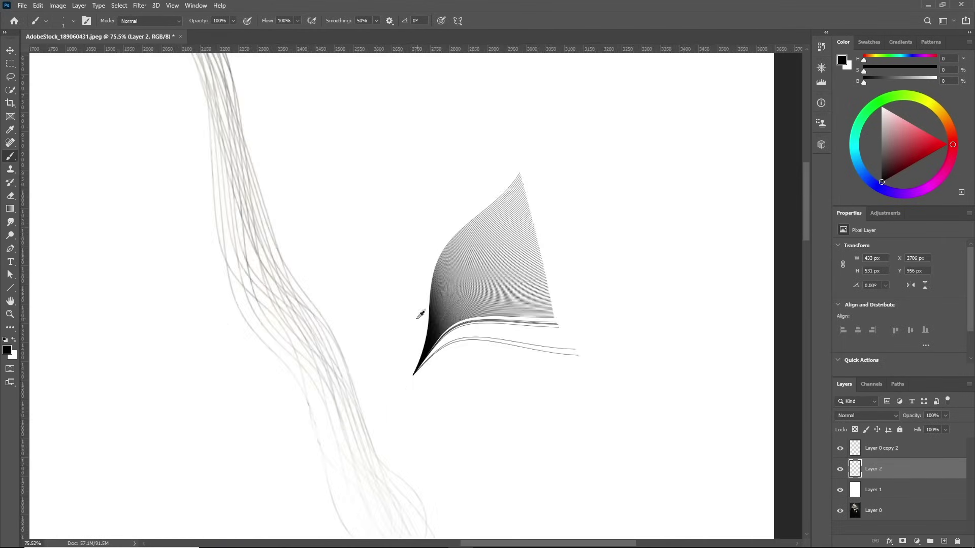
scroll(558, 292, down, 3)
scroll(523, 285, up, 3)
scroll(510, 320, down, 3)
scroll(509, 320, up, 3)
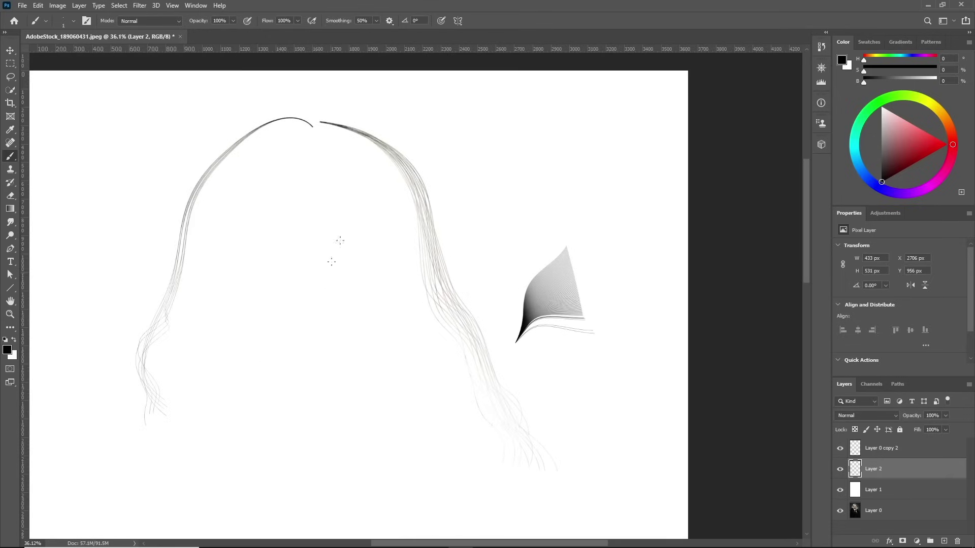
scroll(304, 350, down, 4)
scroll(452, 208, up, 2)
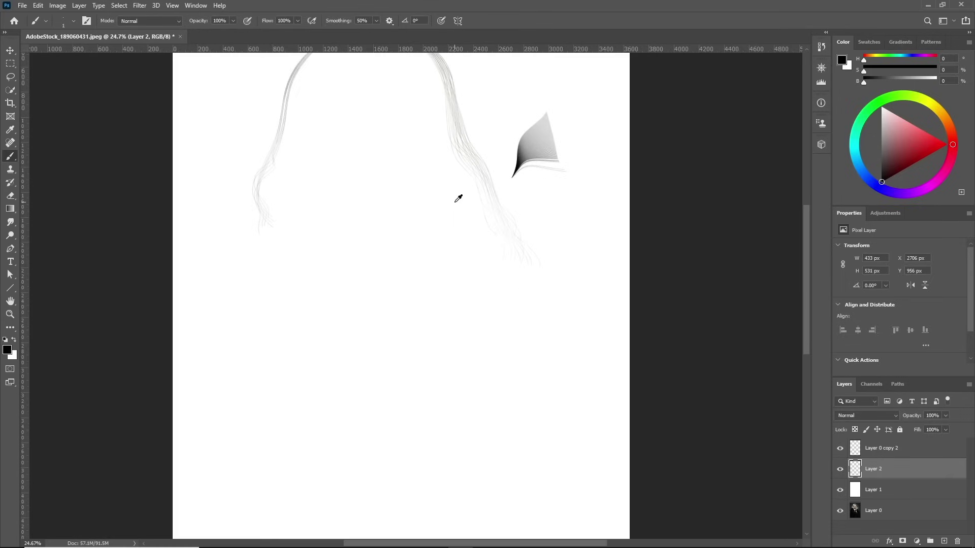
scroll(471, 253, up, 3)
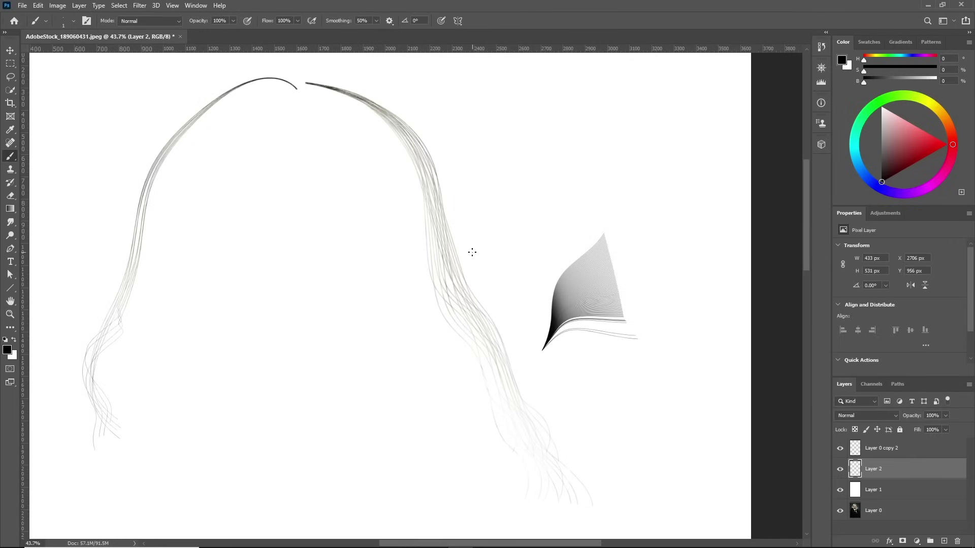